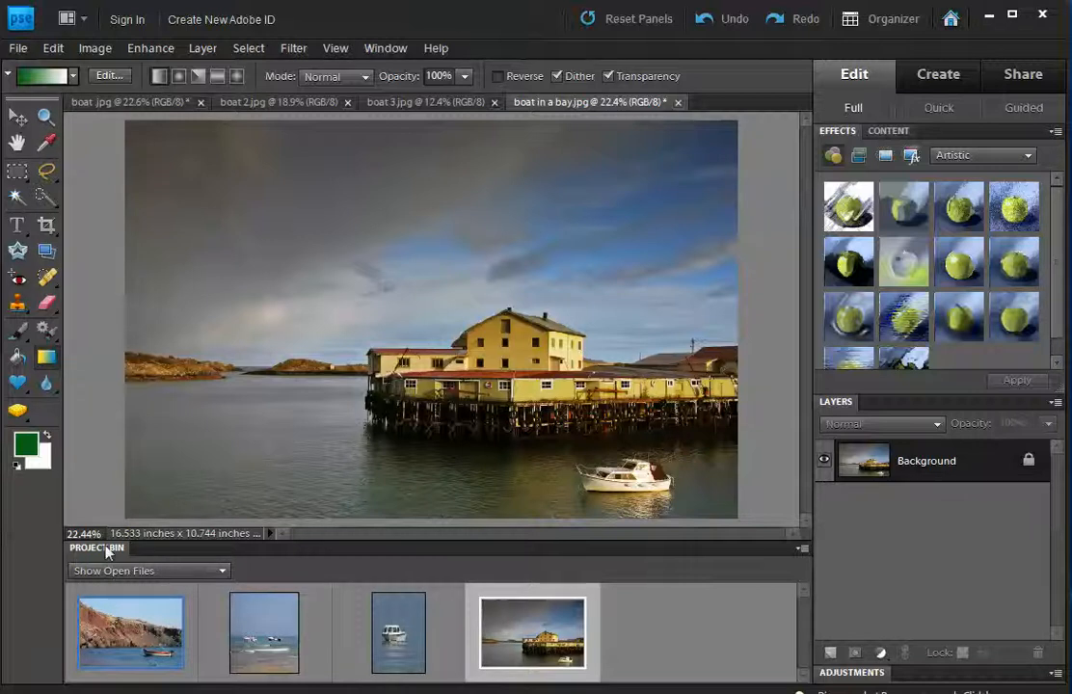
# Preview each open boat photo from the Project Bin, ending back on the bay photo.
pyautogui.moveTo(253, 641); pyautogui.dragTo(357, 641)
pyautogui.click(397, 639)
pyautogui.doubleClick(529, 650)
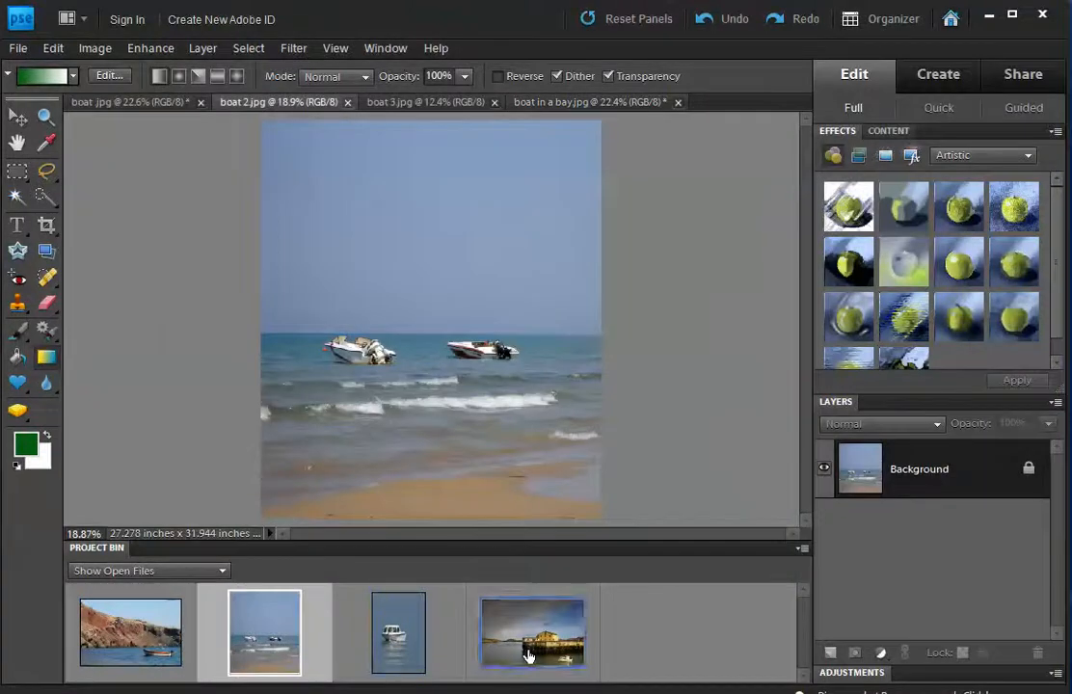
pyautogui.click(393, 633)
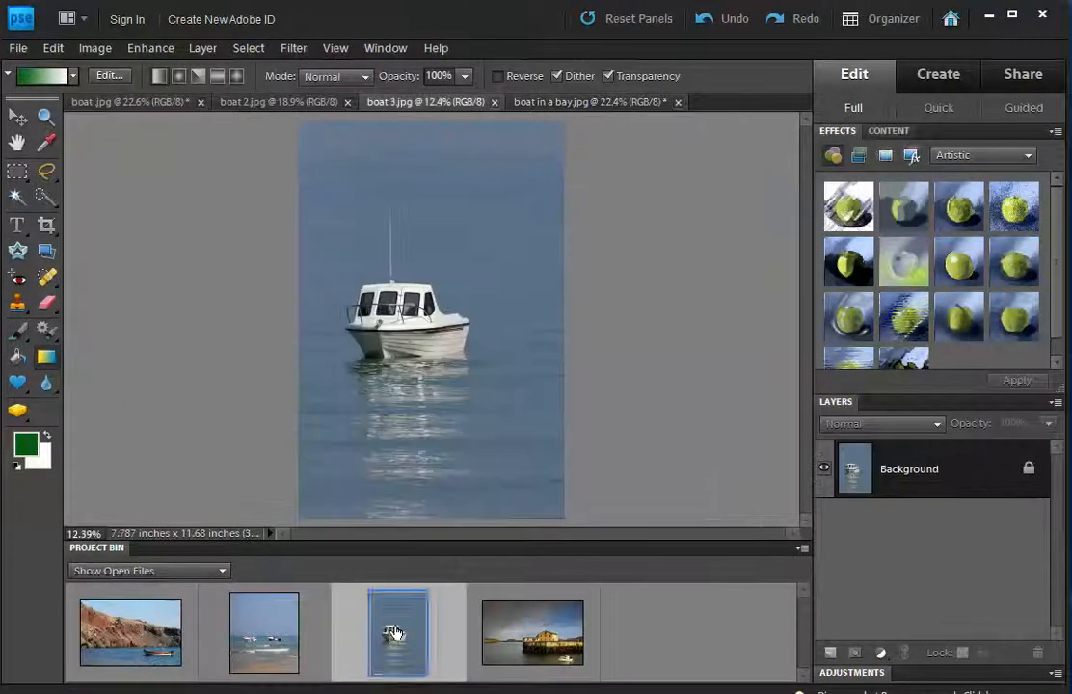
pyautogui.click(269, 646)
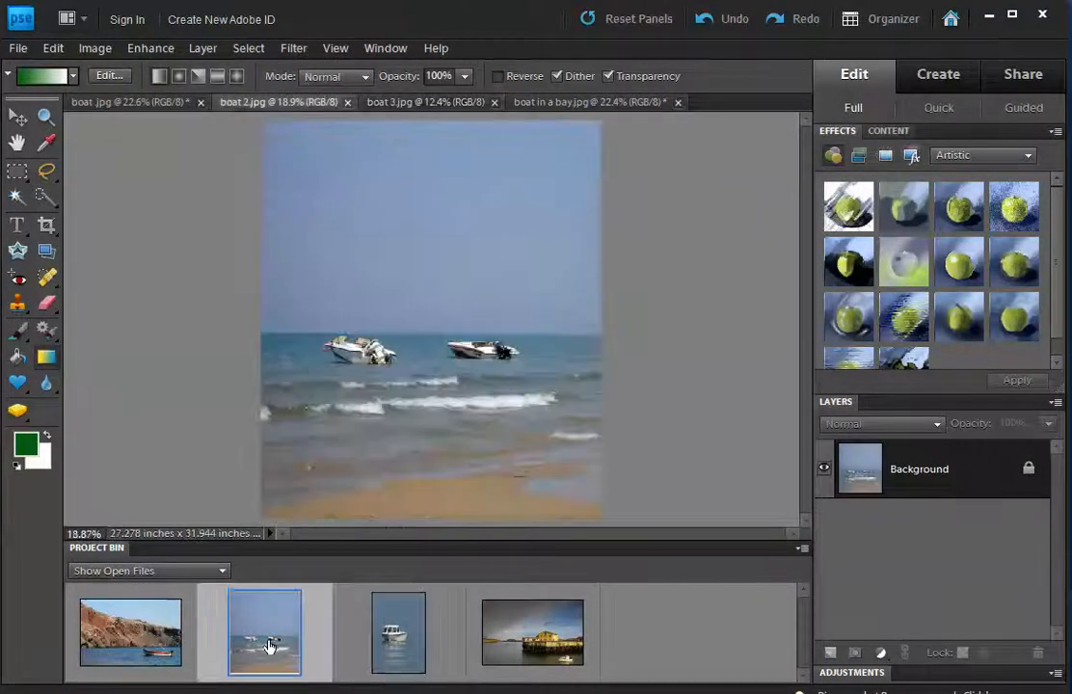
pyautogui.click(135, 101)
pyautogui.click(241, 101)
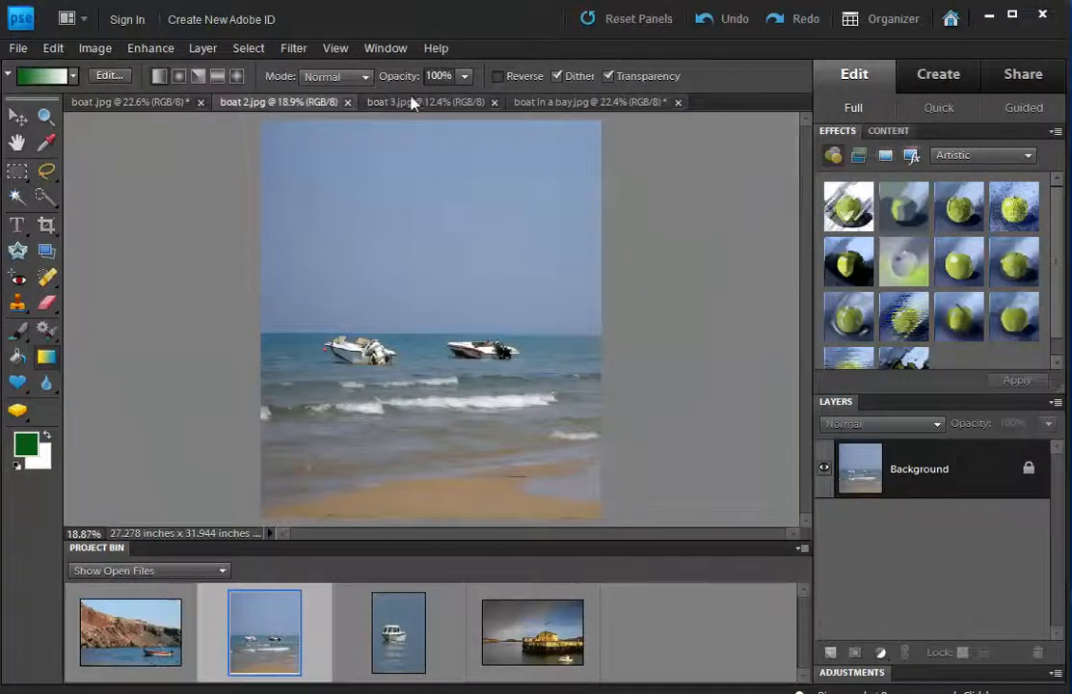
pyautogui.click(415, 102)
pyautogui.click(584, 102)
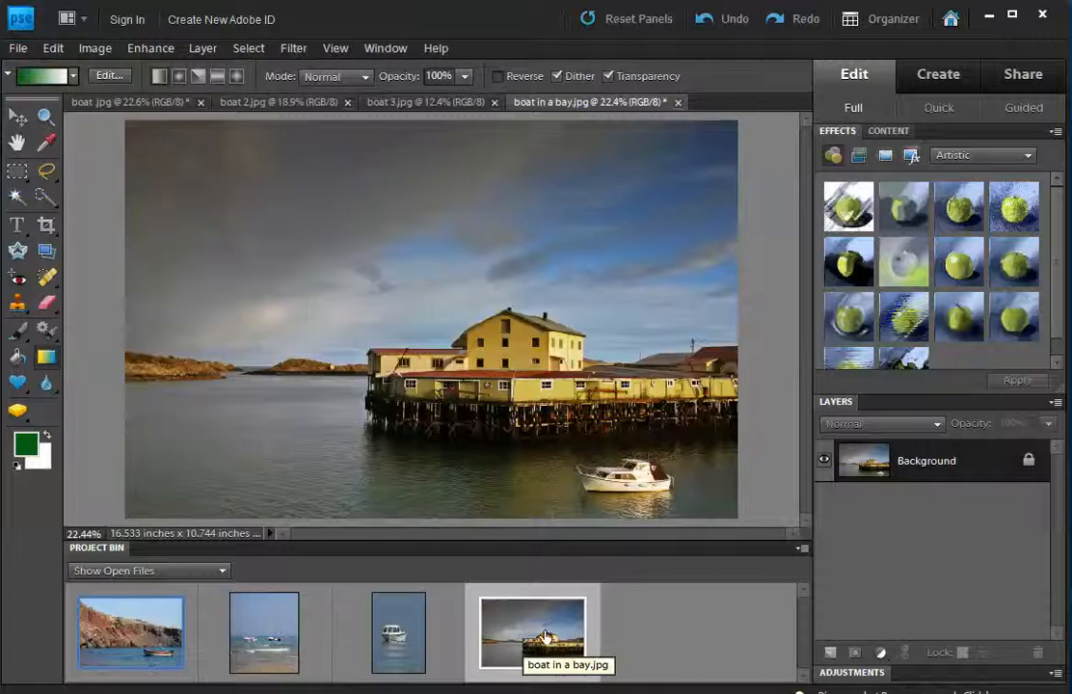
# Open boat.jpg and zoom in around the red rowing boat.
pyautogui.click(162, 647)
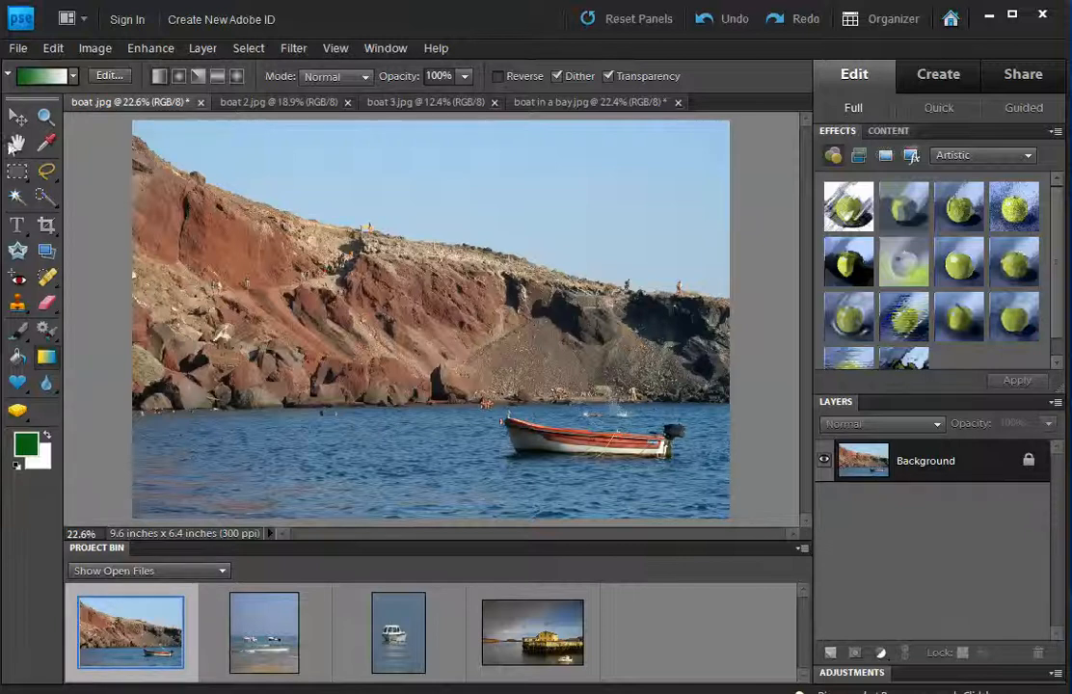
pyautogui.click(44, 117)
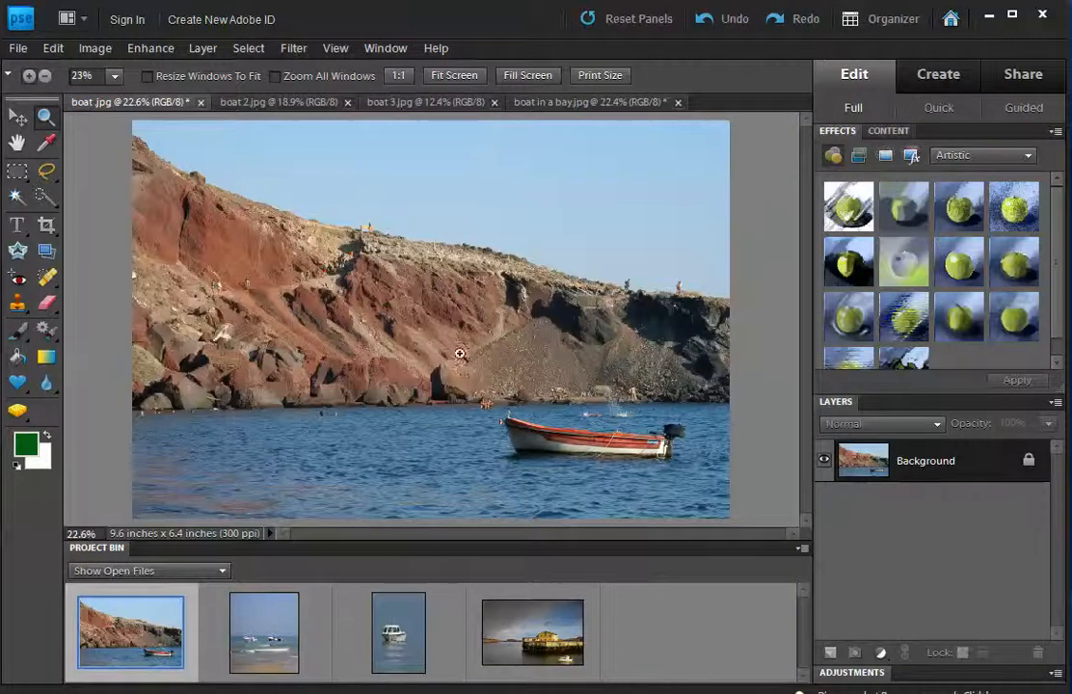
pyautogui.moveTo(483, 368); pyautogui.dragTo(711, 491)
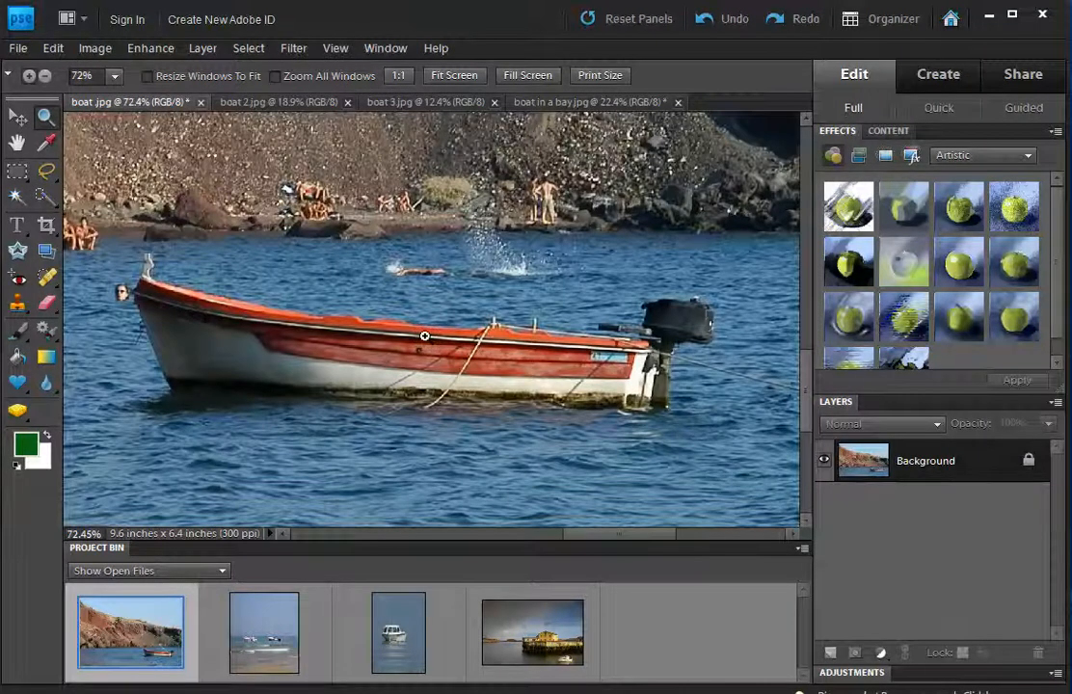
pyautogui.click(44, 196)
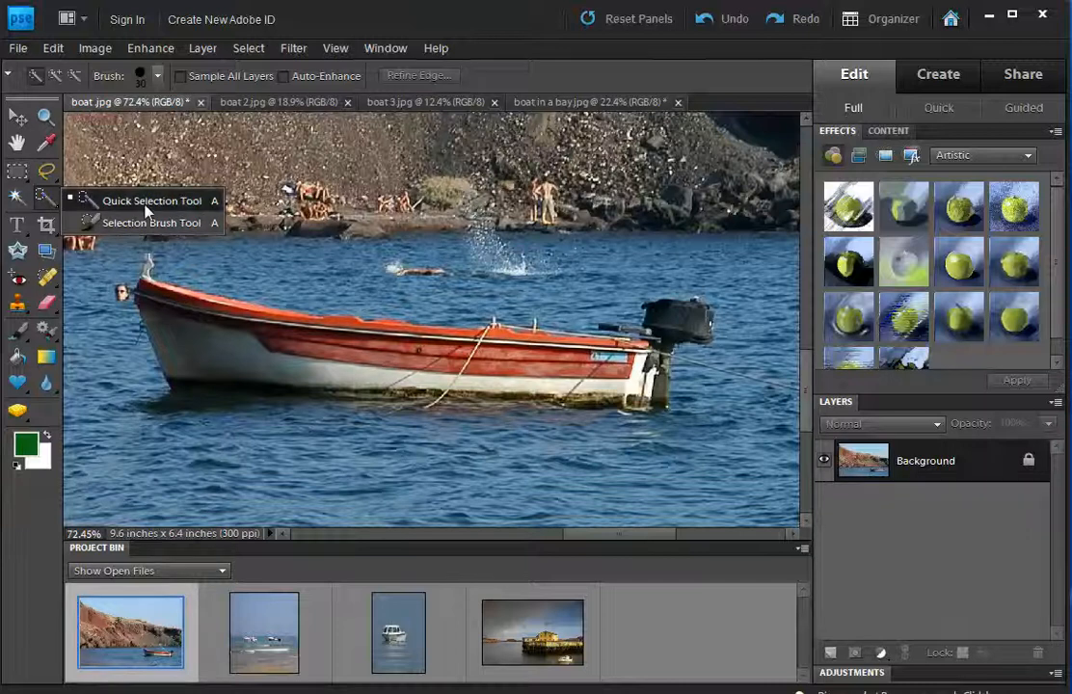
# With an enlarged Quick Selection brush, select the red hull, white hull, bow, stern and waterline.
pyautogui.click(147, 210)
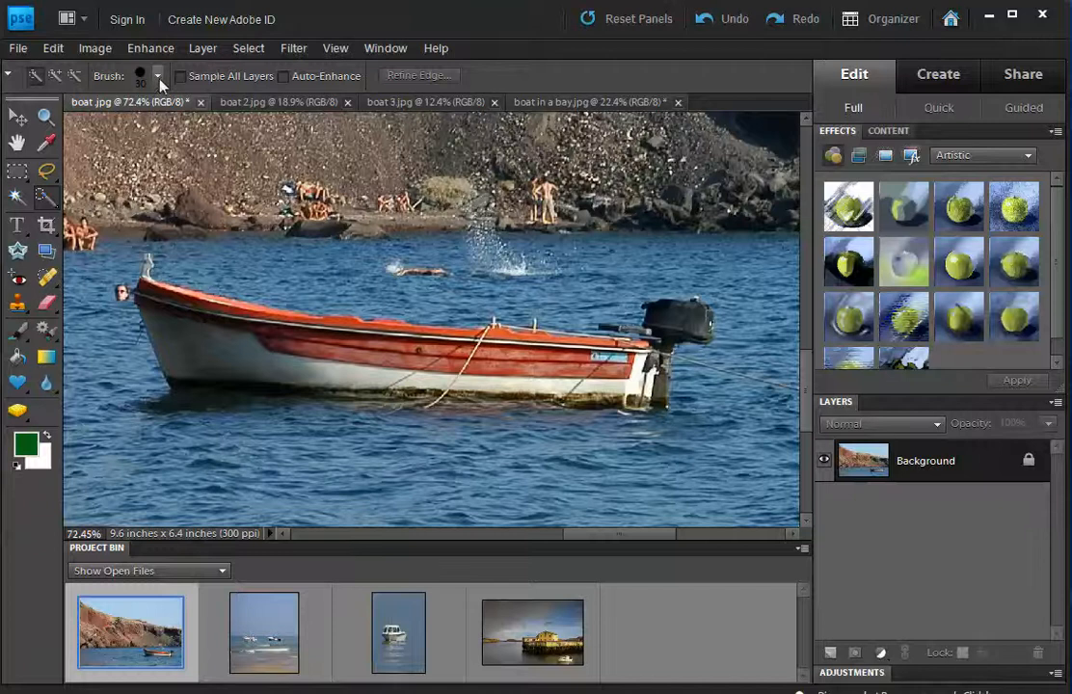
pyautogui.click(157, 75)
pyautogui.moveTo(81, 128)
pyautogui.mouseDown()
pyautogui.moveTo(129, 130)
pyautogui.moveTo(84, 128)
pyautogui.mouseUp()
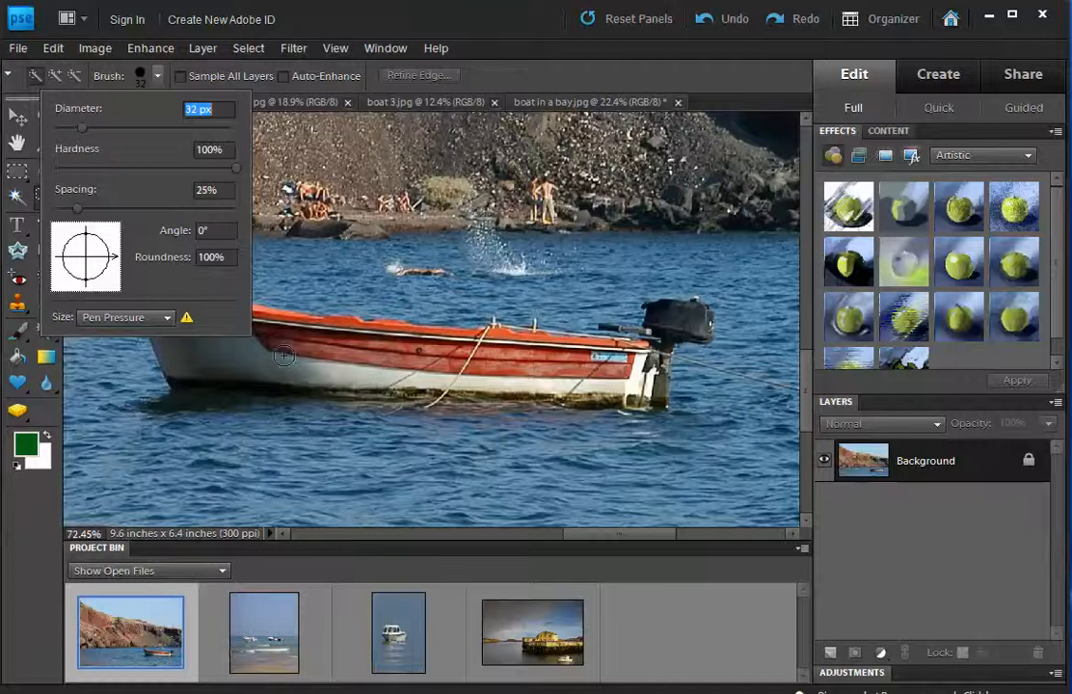
pyautogui.moveTo(286, 350); pyautogui.dragTo(340, 342)
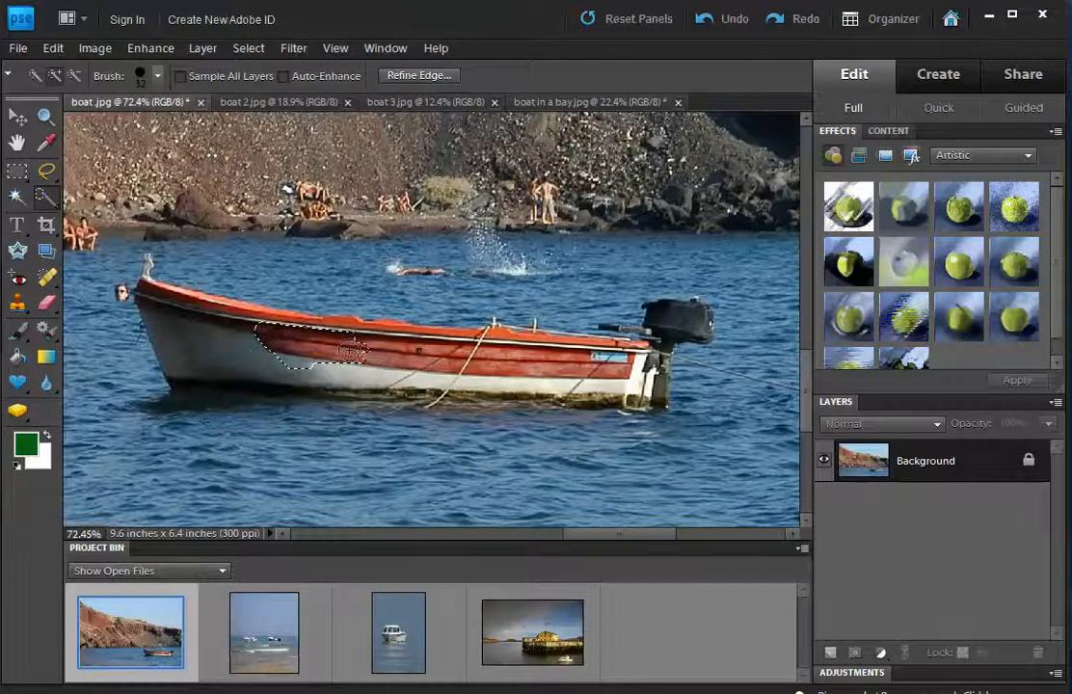
pyautogui.moveTo(351, 349); pyautogui.dragTo(417, 352)
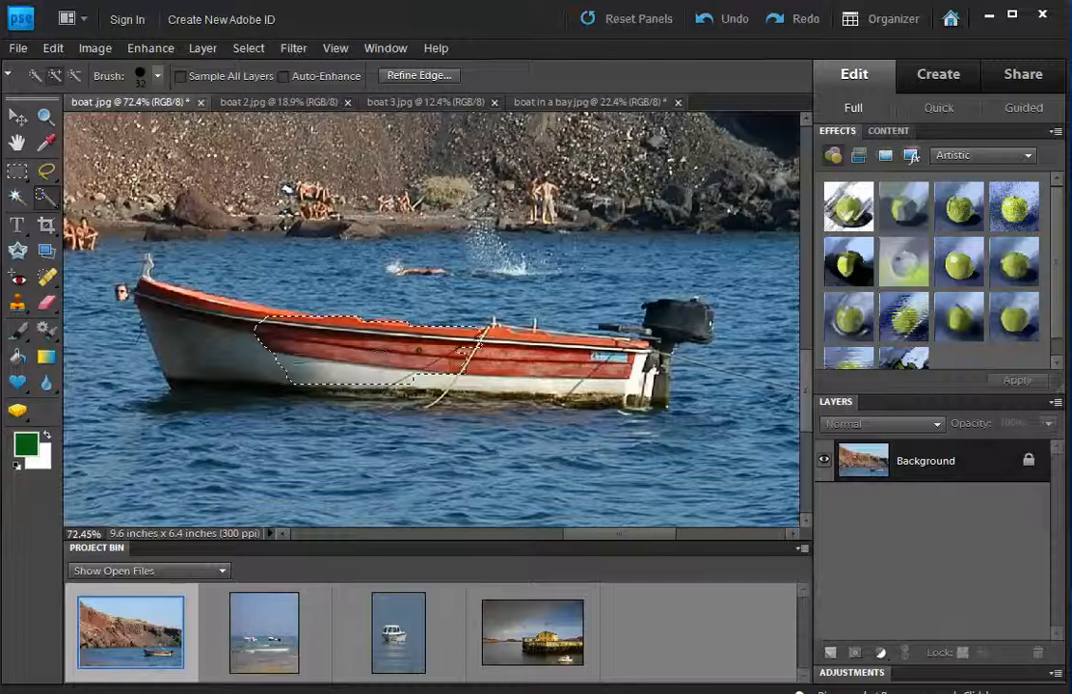
pyautogui.moveTo(254, 303); pyautogui.dragTo(232, 323)
pyautogui.moveTo(392, 366)
pyautogui.mouseDown()
pyautogui.moveTo(491, 374)
pyautogui.moveTo(542, 365)
pyautogui.moveTo(531, 354)
pyautogui.moveTo(597, 365)
pyautogui.moveTo(673, 318)
pyautogui.mouseUp()
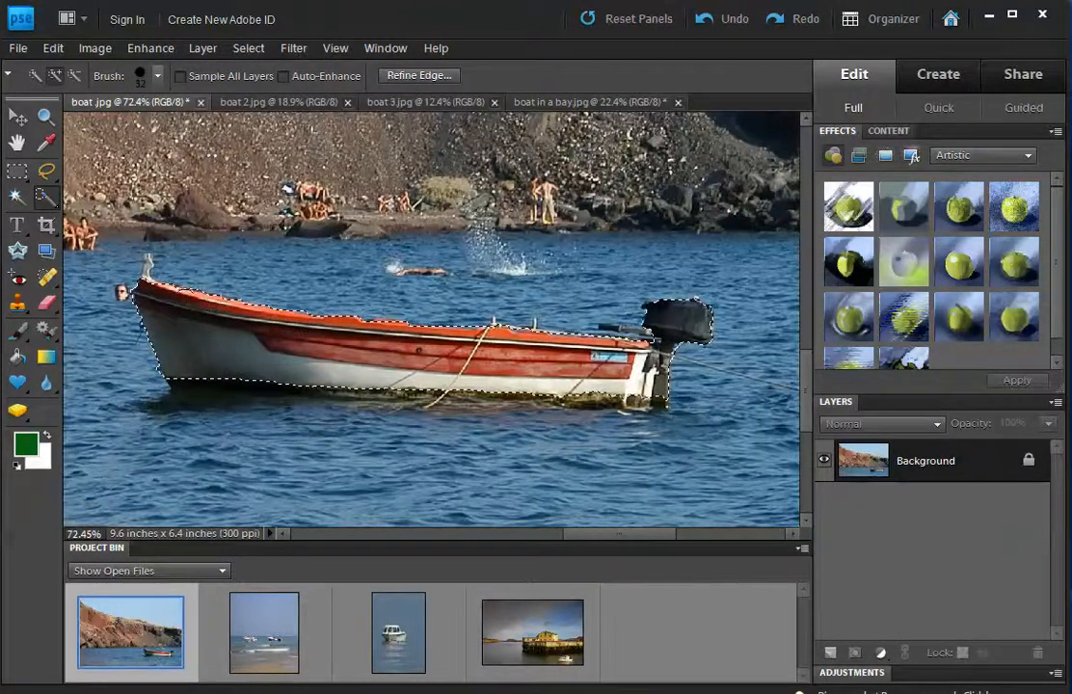
pyautogui.moveTo(446, 392); pyautogui.dragTo(544, 398)
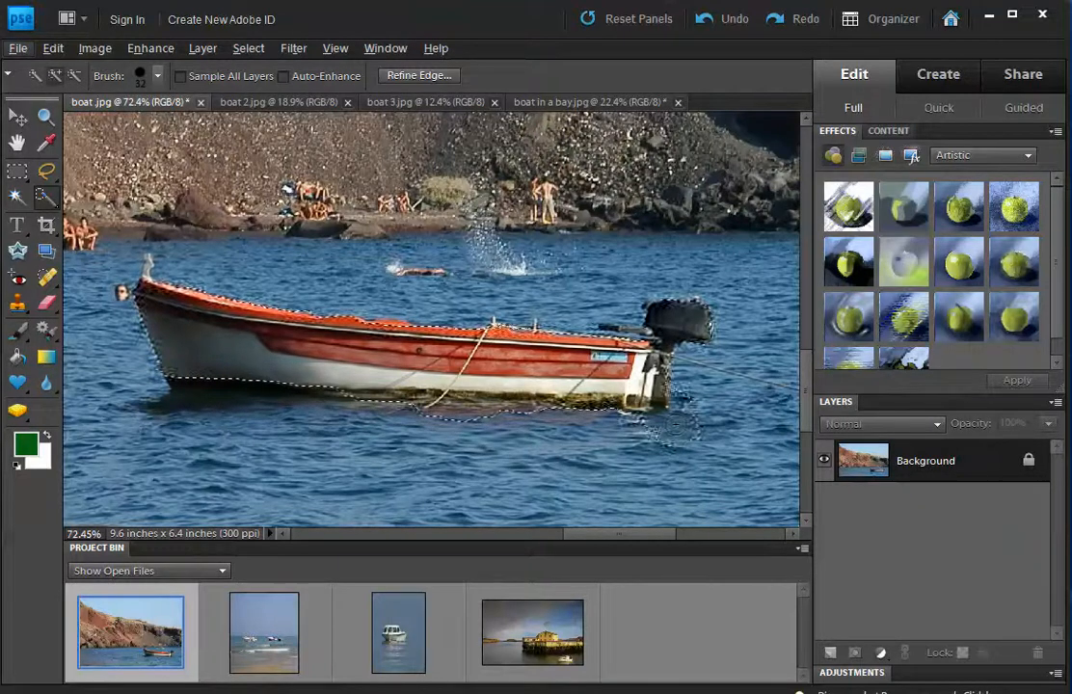
# Subtract the water below and right of the stern and under the hull from the selection.
pyautogui.press('alt')
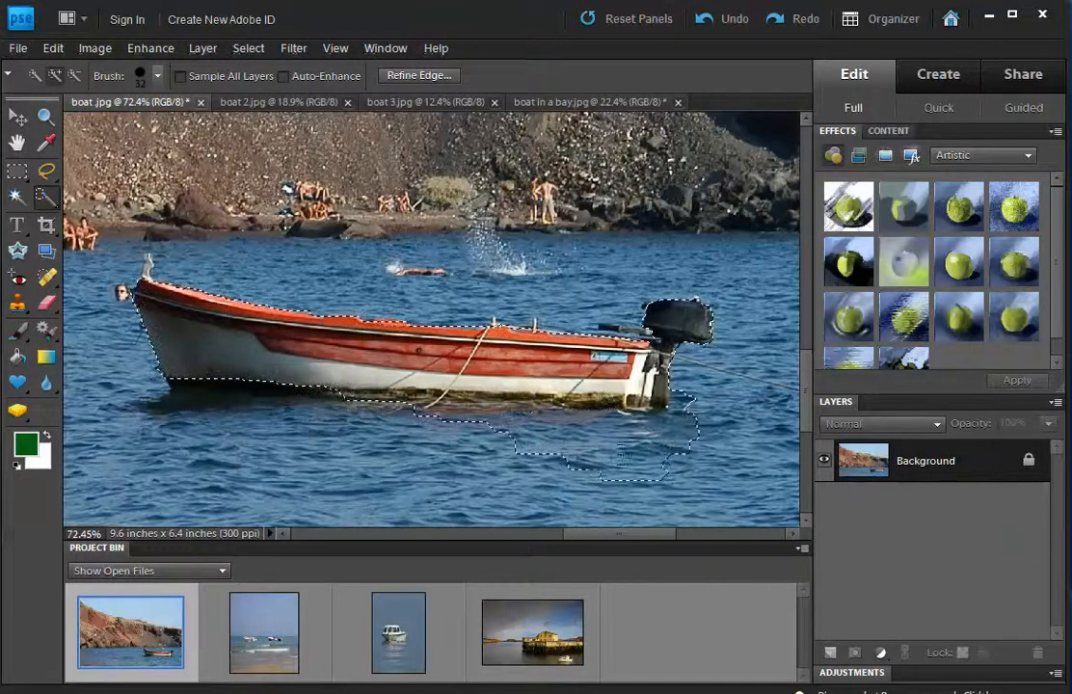
pyautogui.moveTo(622, 458); pyautogui.dragTo(675, 461)
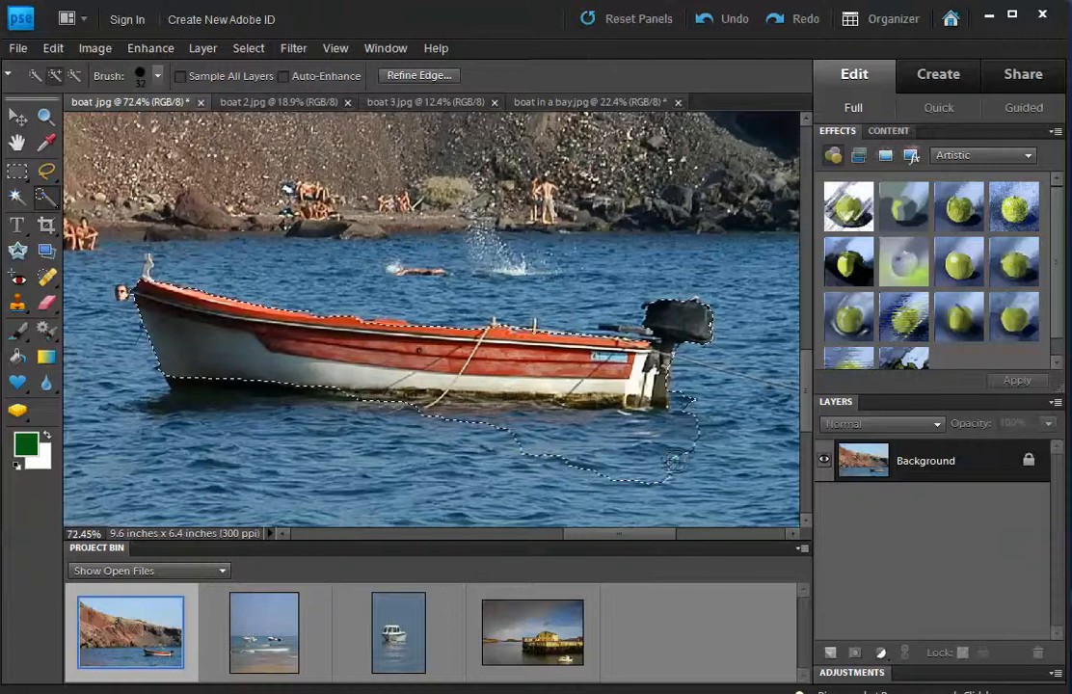
pyautogui.keyDown('alt'); pyautogui.click(626, 459); pyautogui.keyUp('alt')
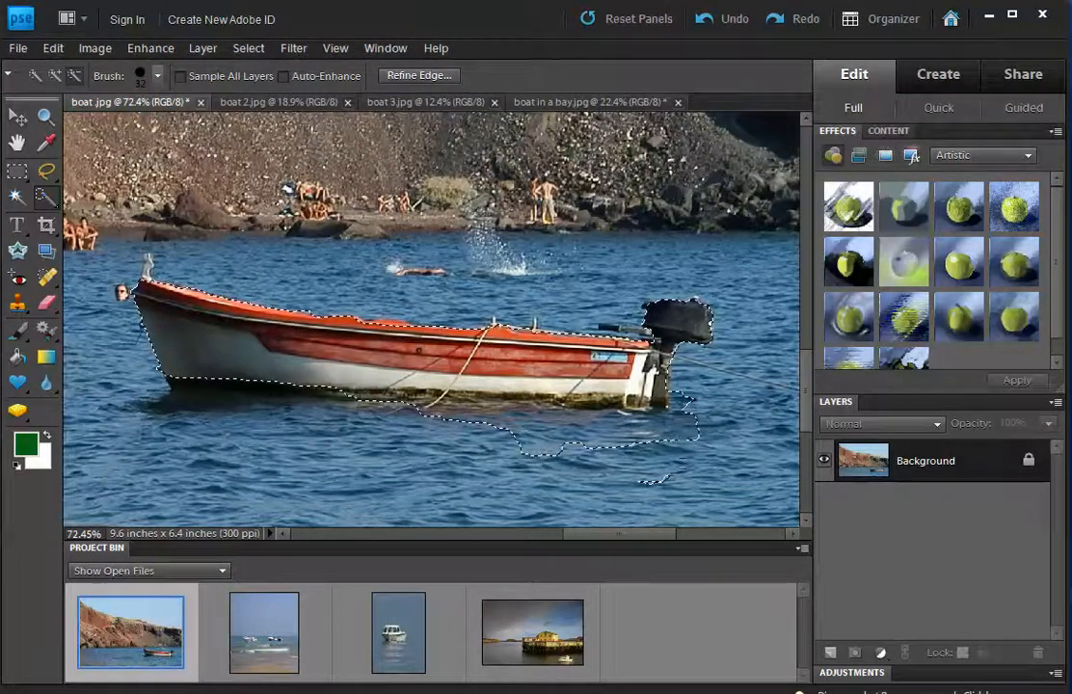
pyautogui.keyDown('alt'); pyautogui.click(676, 430); pyautogui.keyUp('alt')
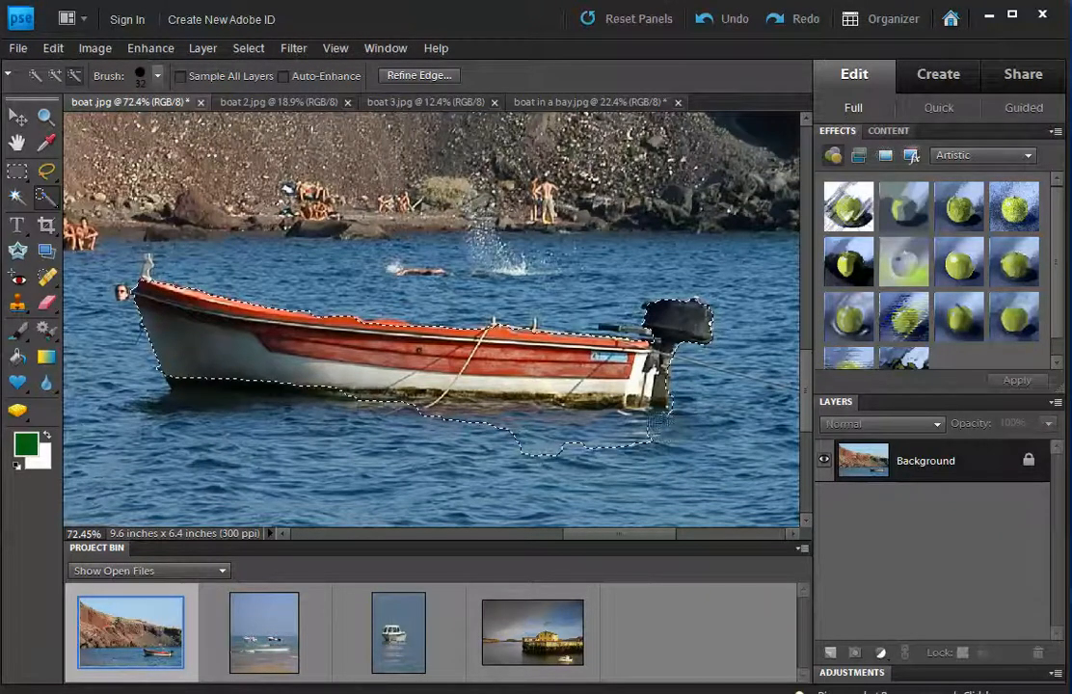
pyautogui.moveTo(575, 424); pyautogui.dragTo(467, 418)
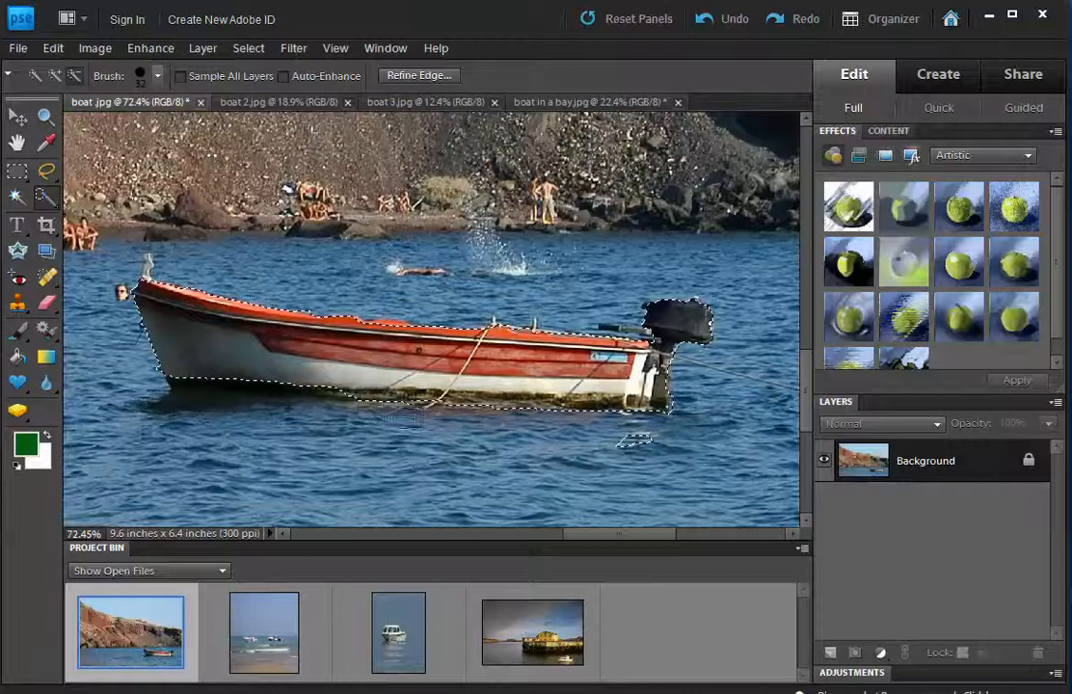
pyautogui.keyDown('alt'); pyautogui.click(627, 442); pyautogui.keyUp('alt')
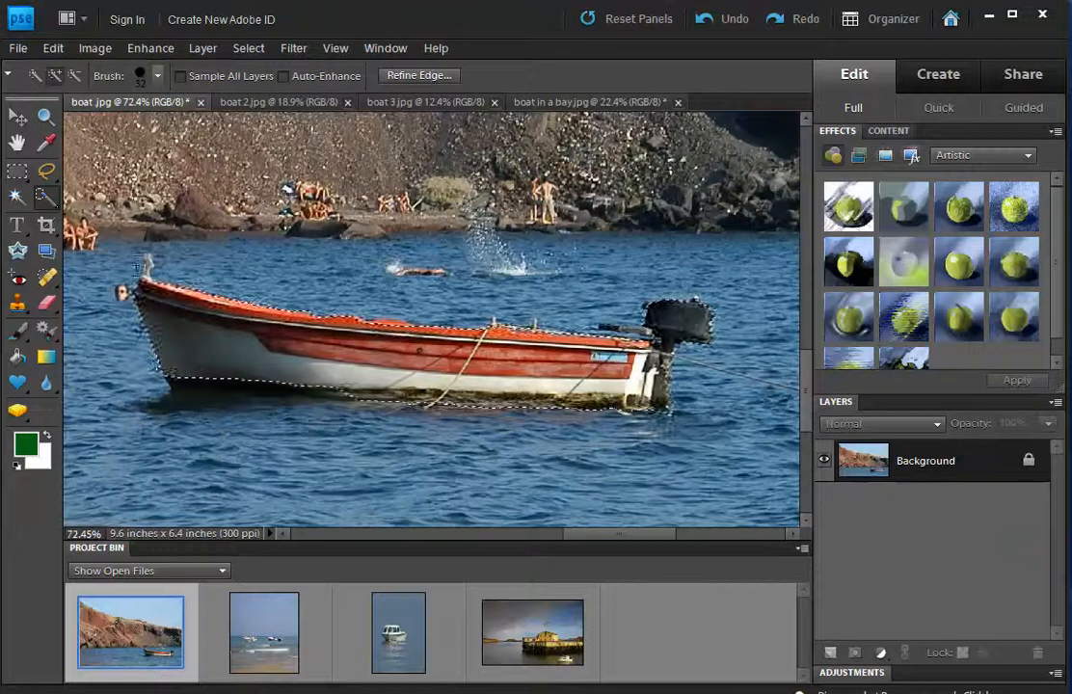
pyautogui.click(47, 115)
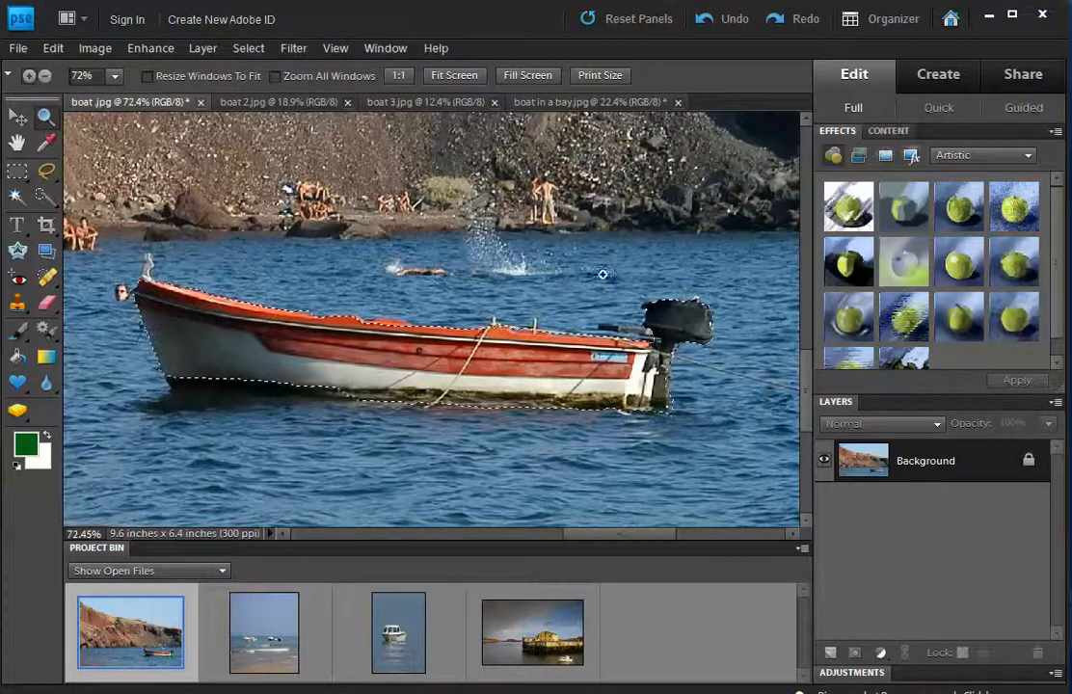
# Zoom in on the outboard motor and add its tiller handle with a smaller Quick Selection brush.
pyautogui.moveTo(571, 271); pyautogui.dragTo(711, 378)
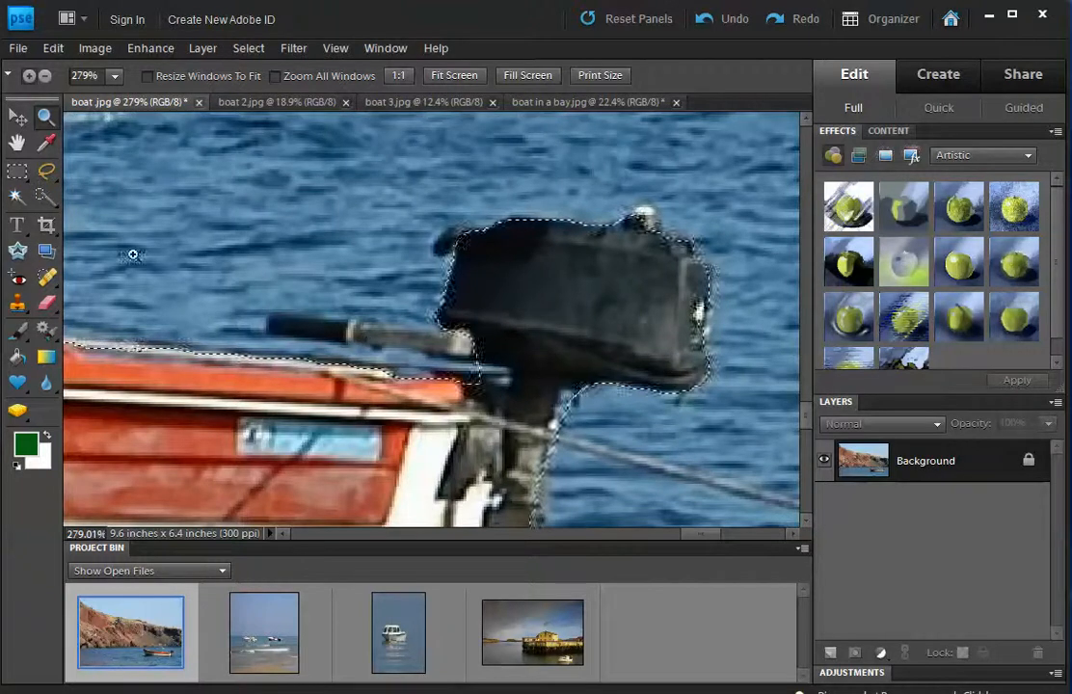
pyautogui.click(45, 197)
pyautogui.click(158, 75)
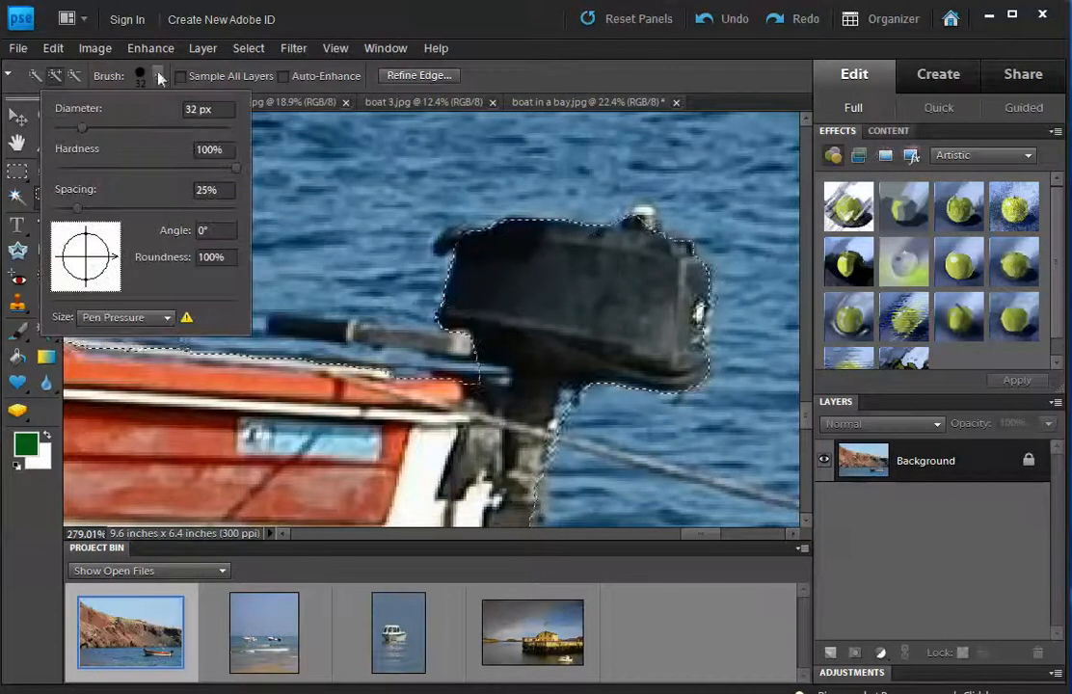
pyautogui.moveTo(77, 126); pyautogui.dragTo(60, 132)
pyautogui.moveTo(299, 328)
pyautogui.mouseDown()
pyautogui.moveTo(377, 336)
pyautogui.moveTo(279, 325)
pyautogui.mouseUp()
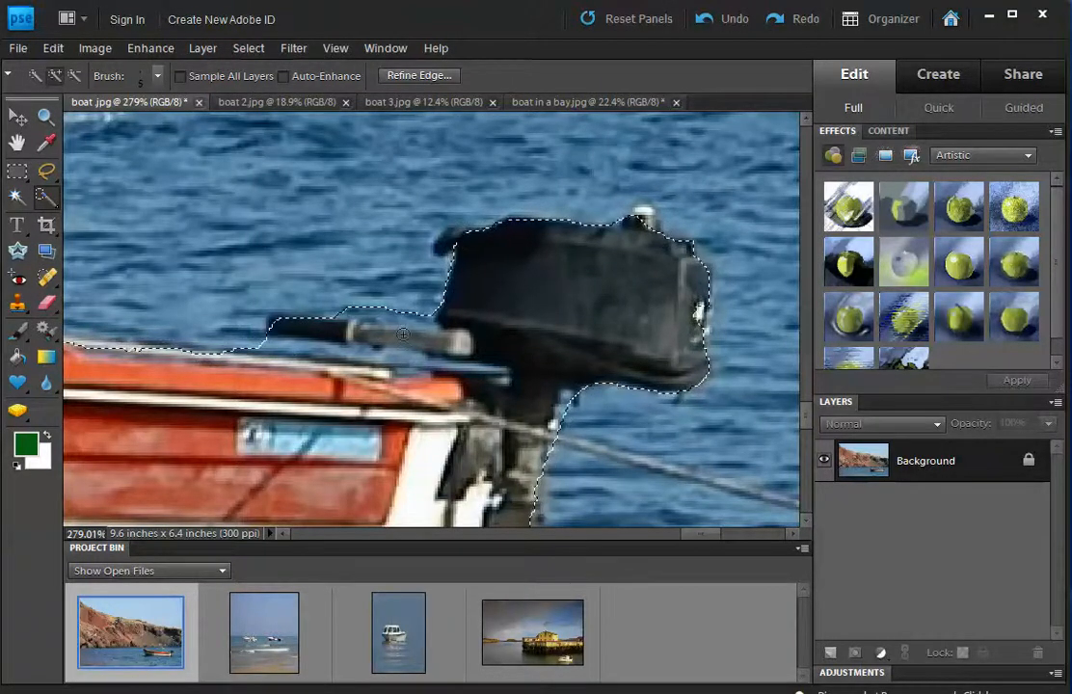
pyautogui.click(55, 206)
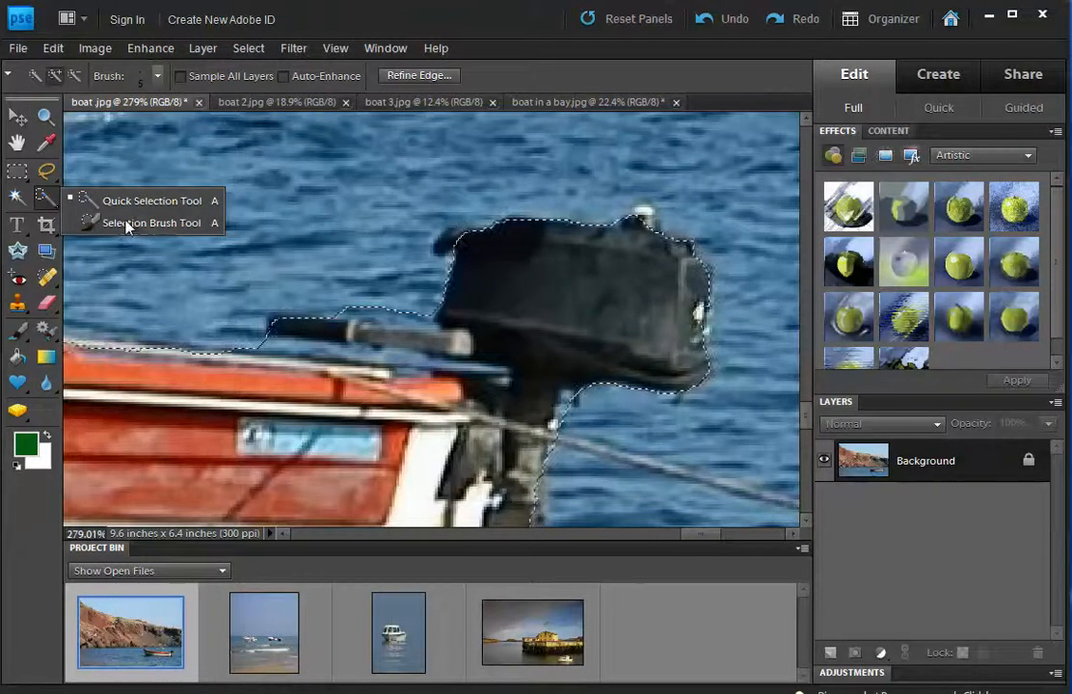
# Erase stray water patches with the Selection Brush and set its size to 5 px.
pyautogui.click(151, 222)
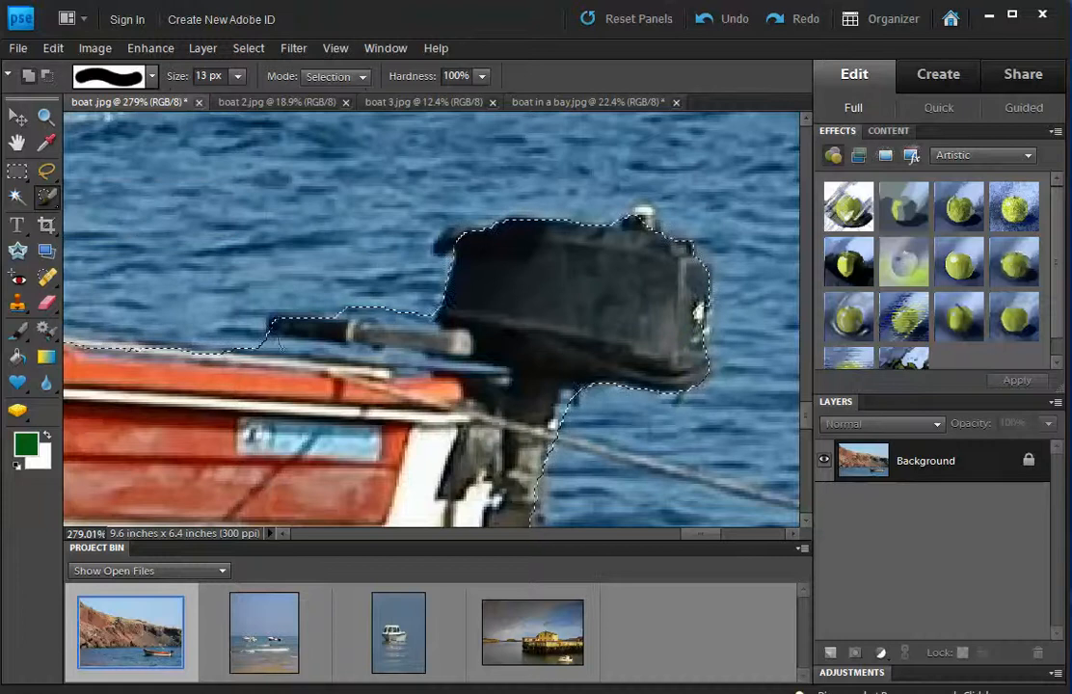
pyautogui.moveTo(223, 229)
pyautogui.mouseDown()
pyautogui.moveTo(296, 236)
pyautogui.moveTo(302, 269)
pyautogui.moveTo(242, 282)
pyautogui.moveTo(260, 256)
pyautogui.moveTo(220, 228)
pyautogui.moveTo(233, 245)
pyautogui.moveTo(214, 241)
pyautogui.moveTo(204, 256)
pyautogui.moveTo(145, 236)
pyautogui.mouseUp()
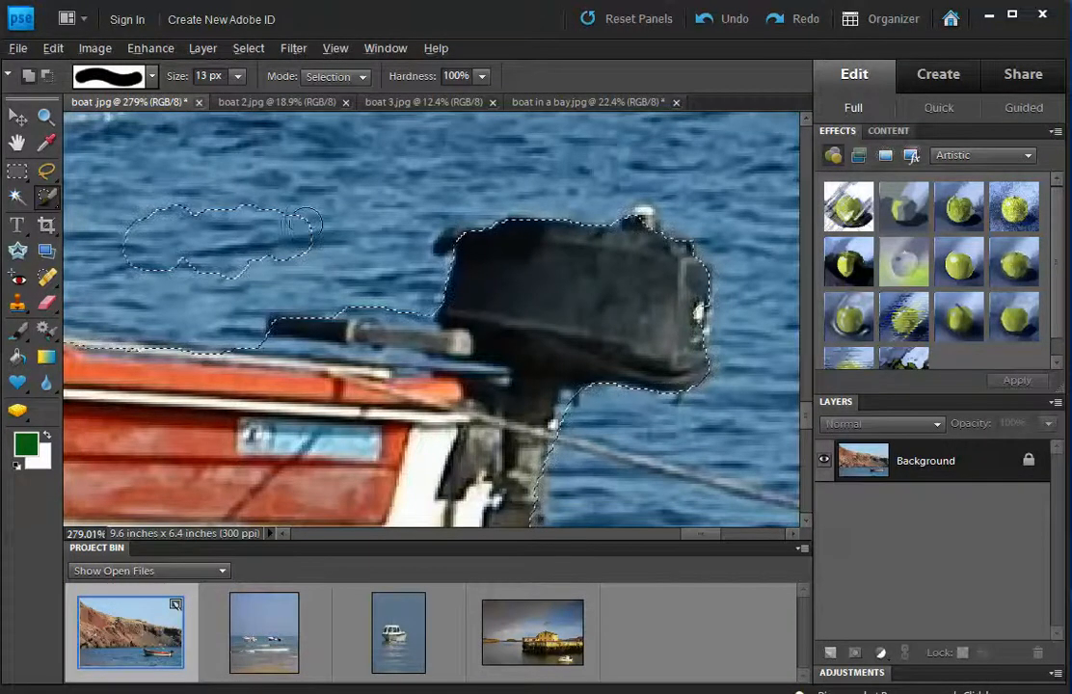
pyautogui.moveTo(289, 236)
pyautogui.mouseDown()
pyautogui.moveTo(255, 255)
pyautogui.moveTo(230, 200)
pyautogui.moveTo(203, 239)
pyautogui.moveTo(169, 208)
pyautogui.moveTo(154, 250)
pyautogui.moveTo(220, 214)
pyautogui.mouseUp()
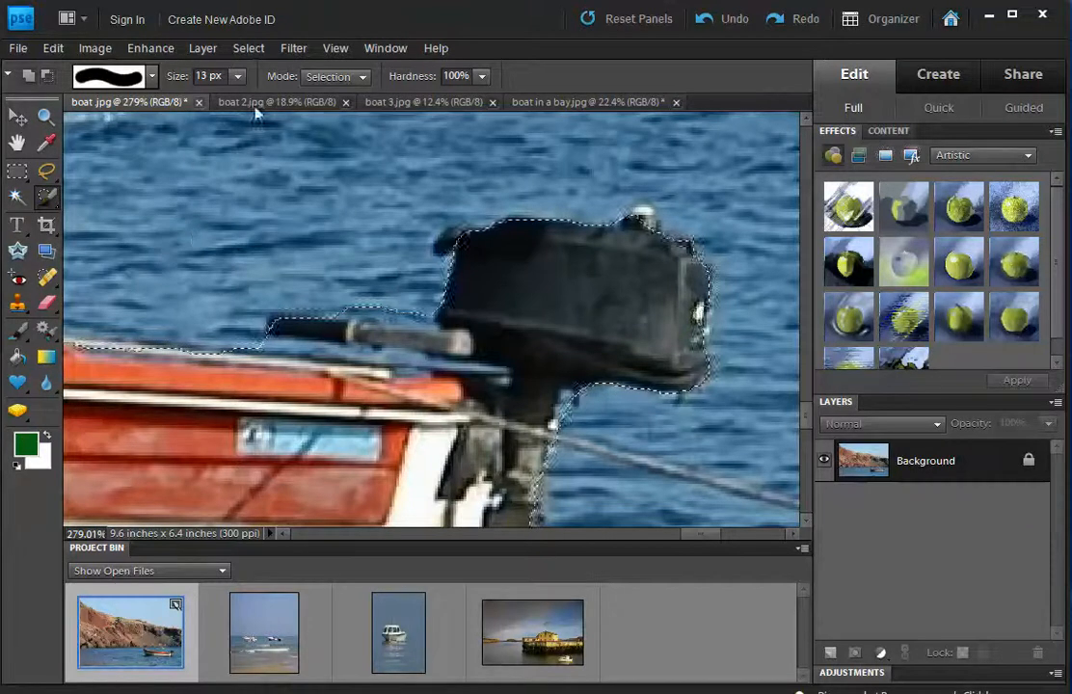
pyautogui.click(240, 78)
pyautogui.moveTo(240, 101); pyautogui.dragTo(234, 103)
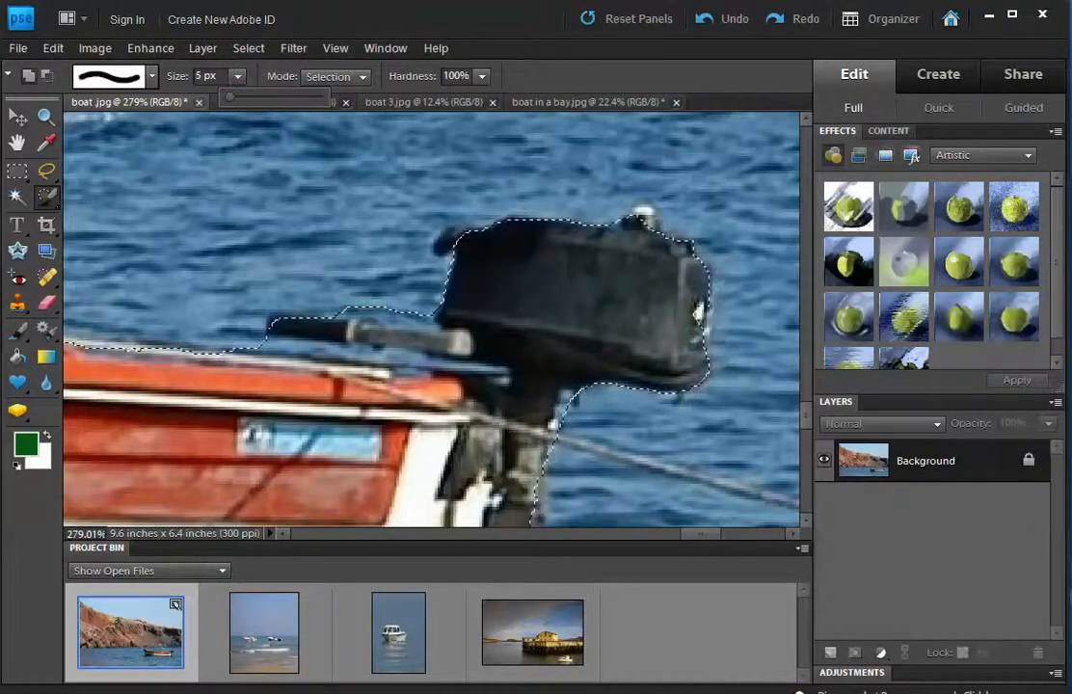
pyautogui.keyDown('alt'); pyautogui.click(338, 308); pyautogui.keyUp('alt')
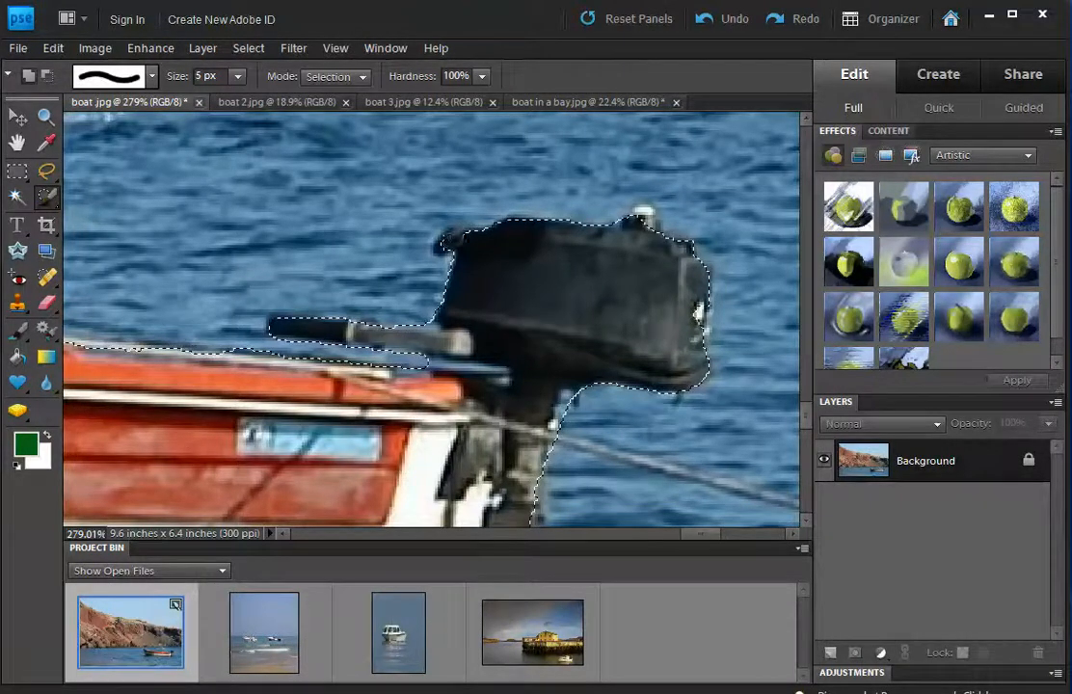
# Set the Selection Brush to 25 px and extend the selection along the hull's waterline.
pyautogui.scroll(-1, 537, 311)
pyautogui.scroll(-3, 537, 312)
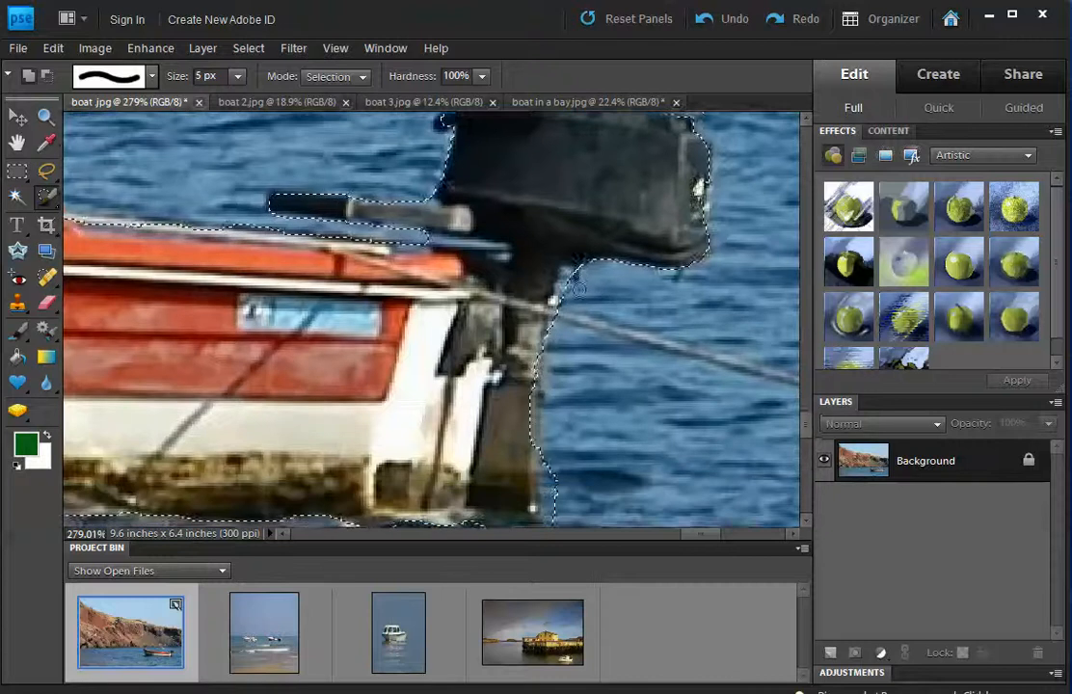
pyautogui.scroll(-1, 575, 415)
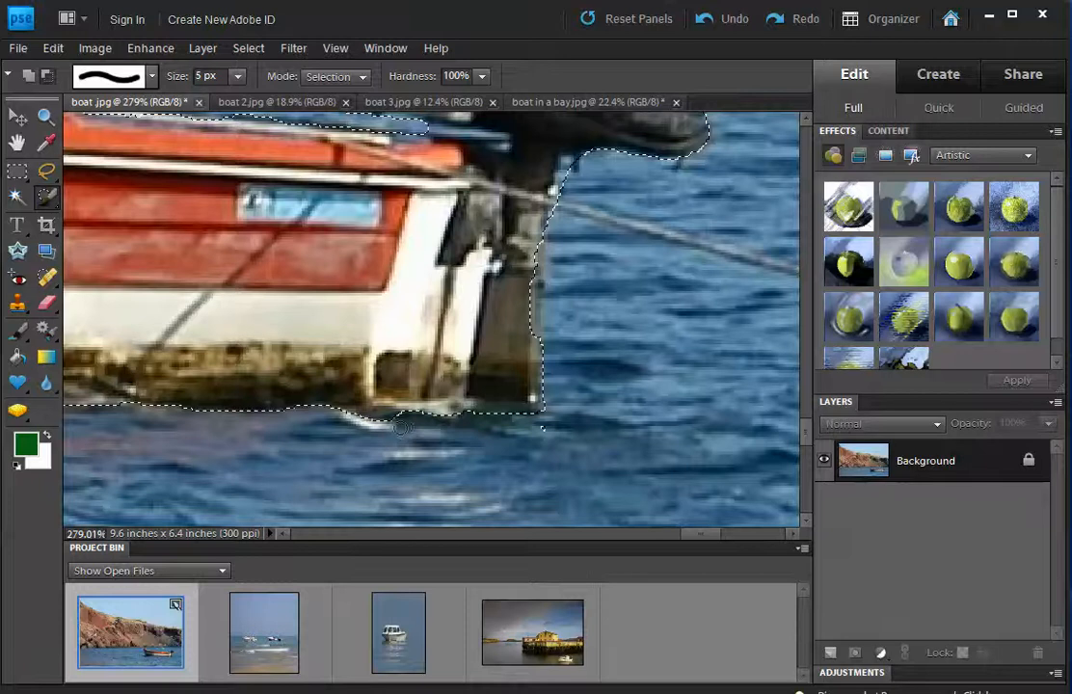
pyautogui.moveTo(642, 538); pyautogui.dragTo(613, 537)
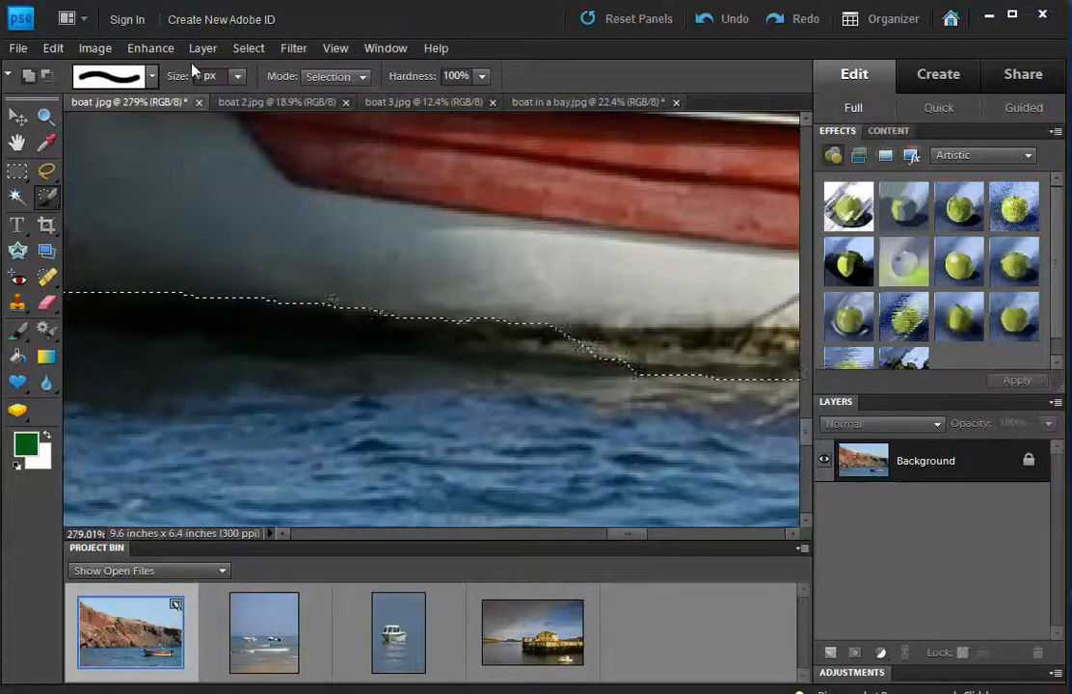
pyautogui.click(237, 76)
pyautogui.moveTo(244, 97); pyautogui.dragTo(263, 97)
pyautogui.moveTo(644, 332); pyautogui.dragTo(535, 323)
pyautogui.moveTo(461, 311); pyautogui.dragTo(308, 323)
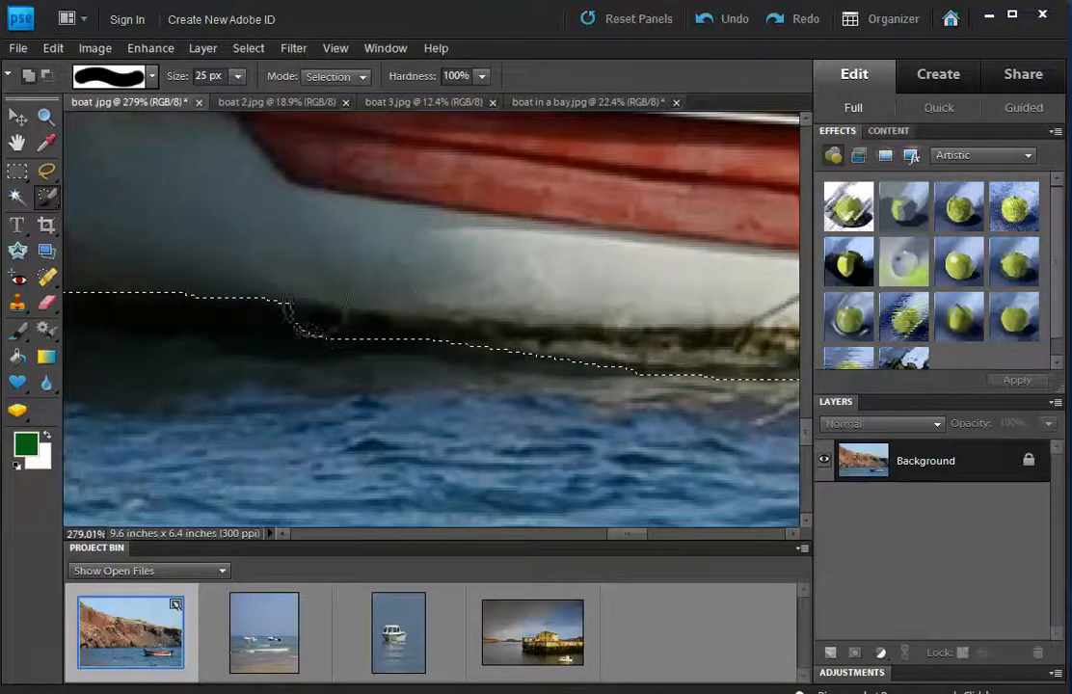
pyautogui.moveTo(248, 308)
pyautogui.mouseDown()
pyautogui.moveTo(106, 272)
pyautogui.moveTo(60, 274)
pyautogui.mouseUp()
pyautogui.moveTo(634, 533); pyautogui.dragTo(605, 533)
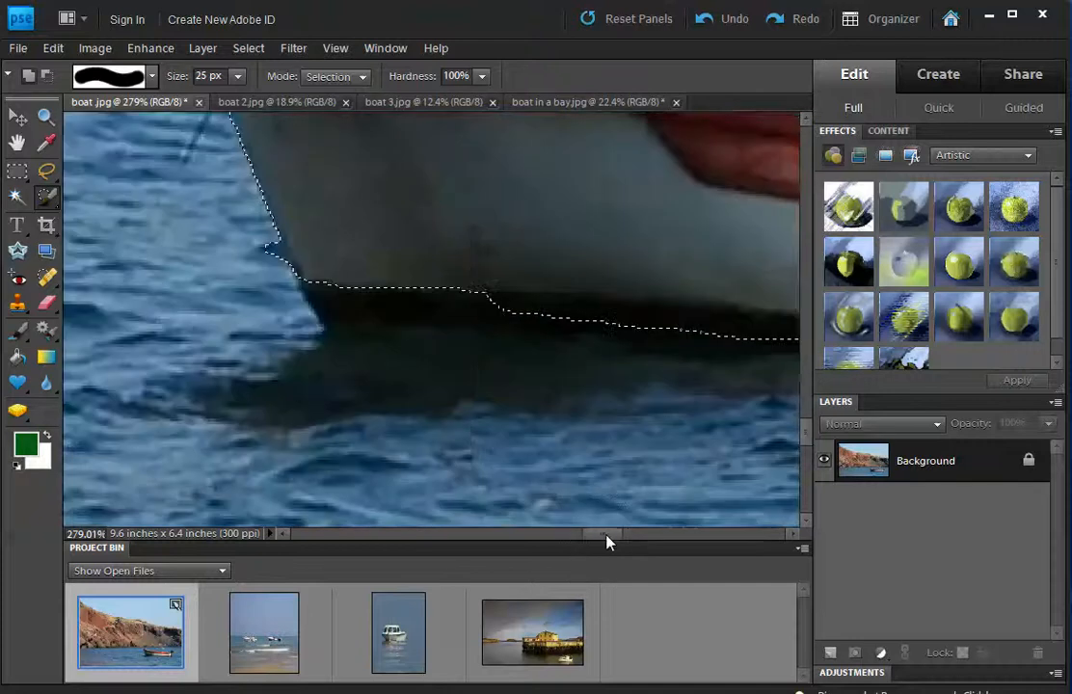
# Trim the stray bump off the hull-edge selection with the Selection Brush.
pyautogui.click(43, 199)
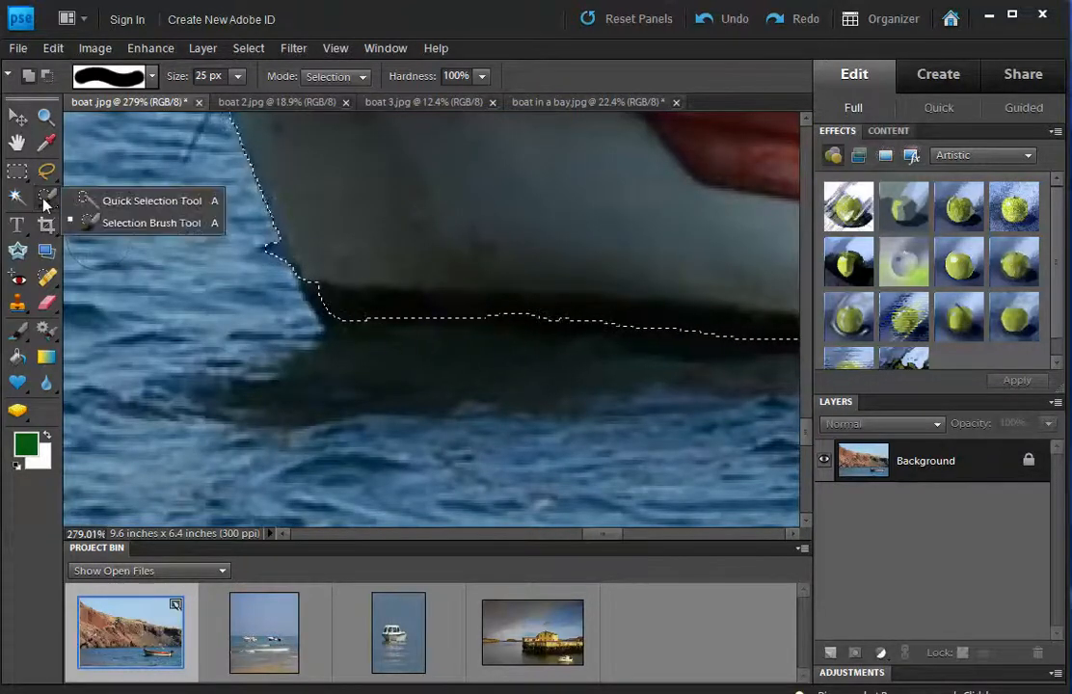
pyautogui.click(135, 223)
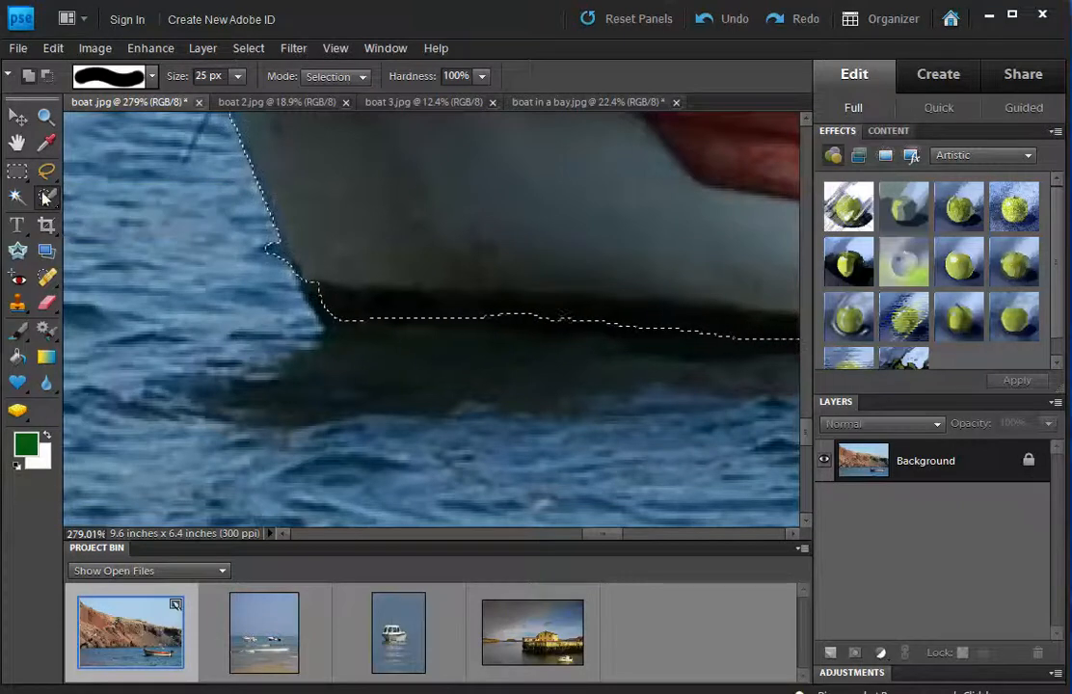
pyautogui.moveTo(232, 252); pyautogui.dragTo(267, 274)
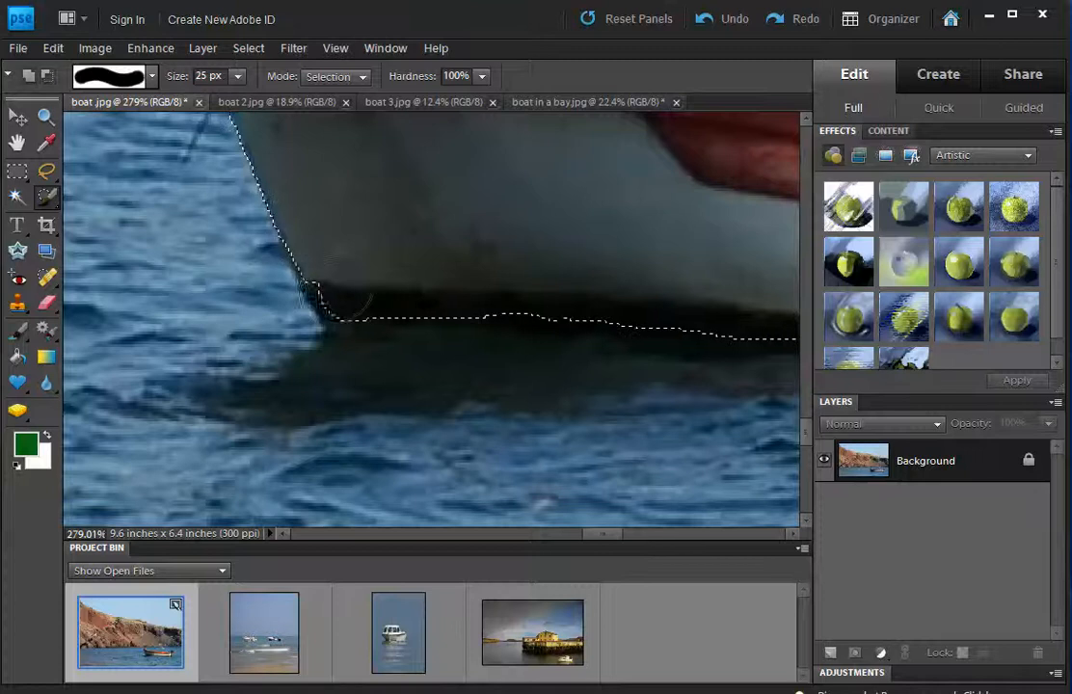
pyautogui.scroll(5, 386, 280)
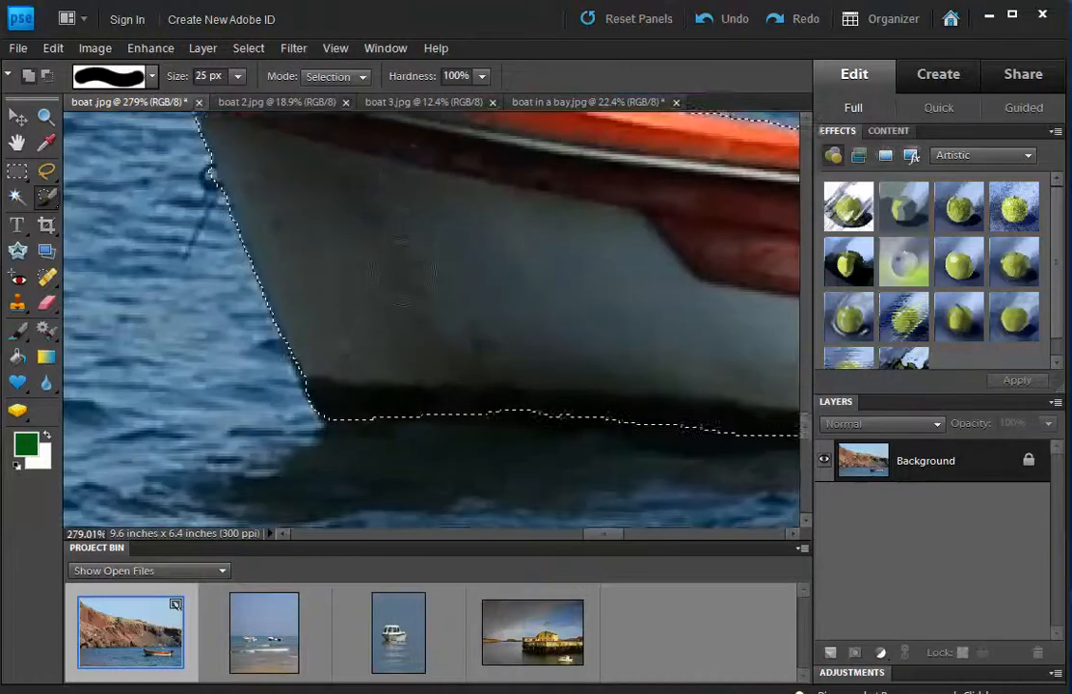
pyautogui.scroll(3, 349, 270)
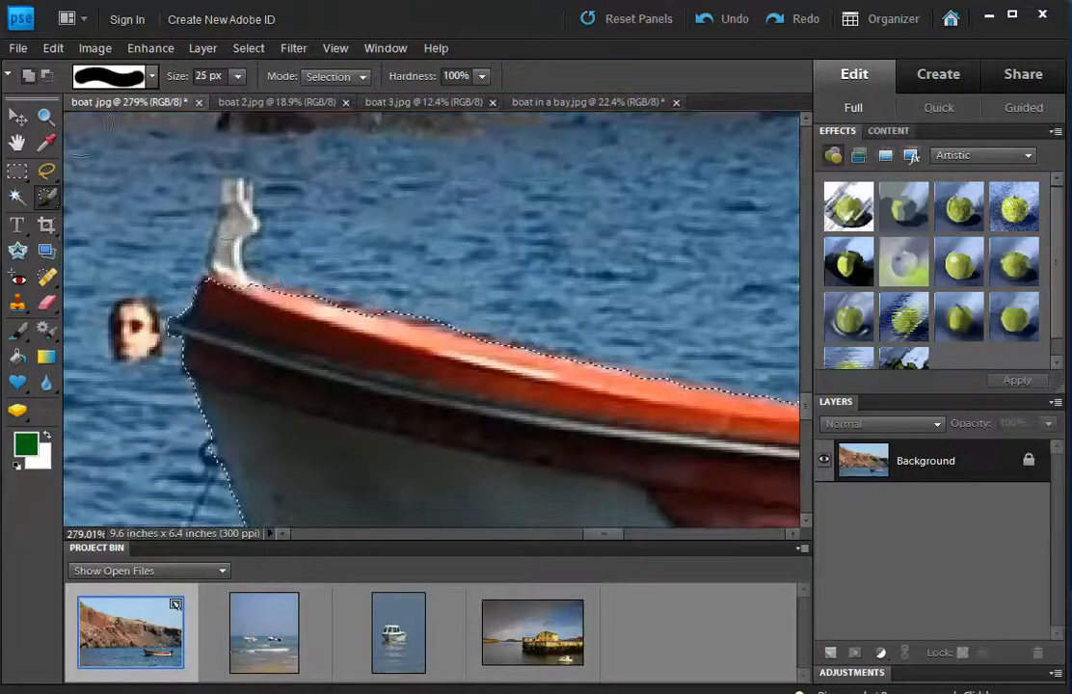
# Zoom in on the white bow post and add it to the selection with a 10 px brush.
pyautogui.click(45, 116)
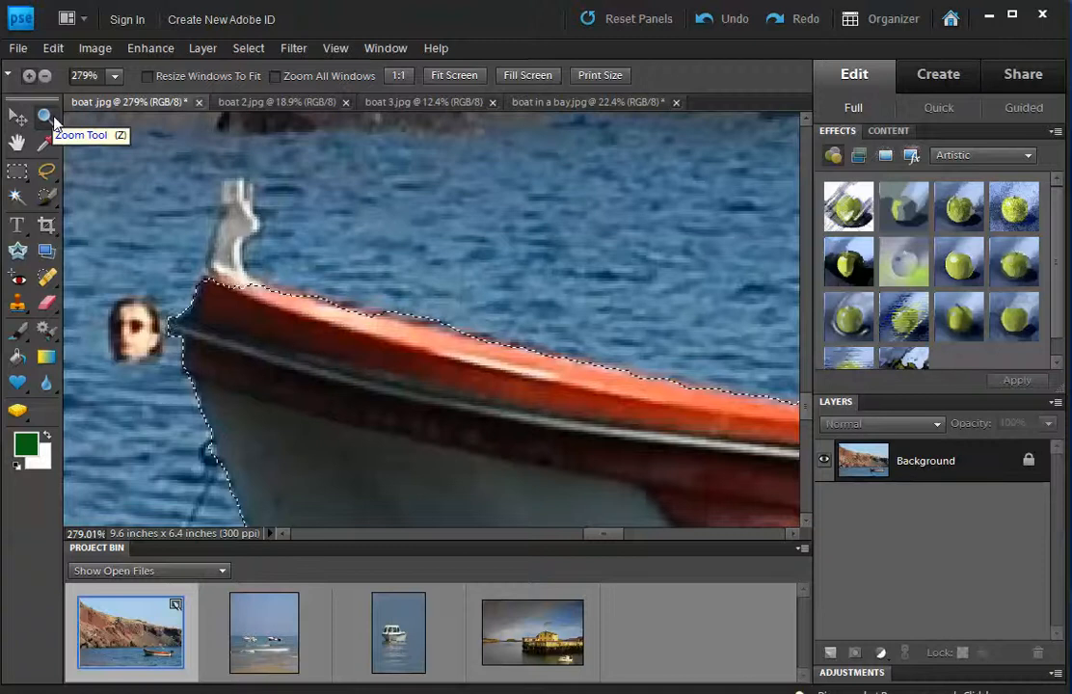
pyautogui.moveTo(172, 159); pyautogui.dragTo(243, 243)
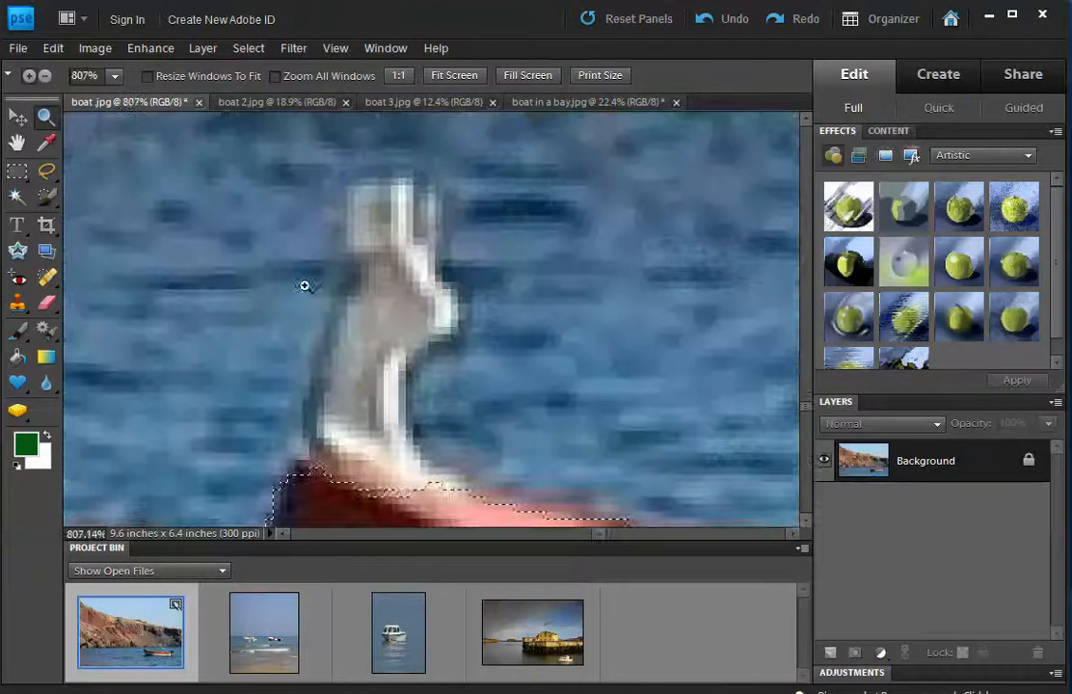
pyautogui.click(50, 199)
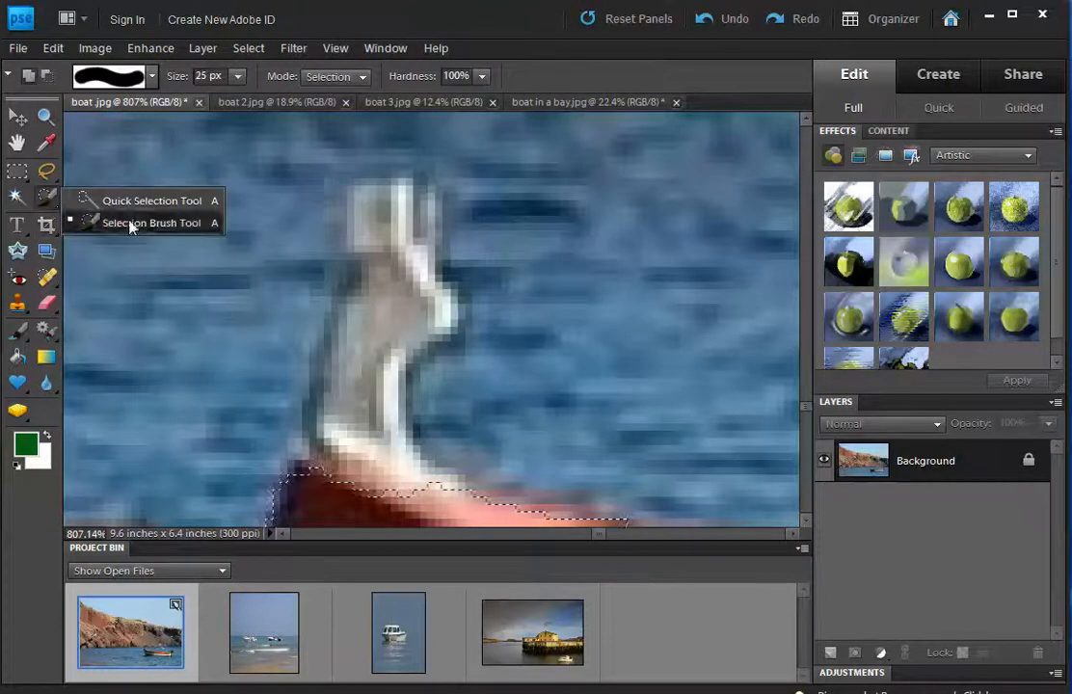
pyautogui.click(130, 223)
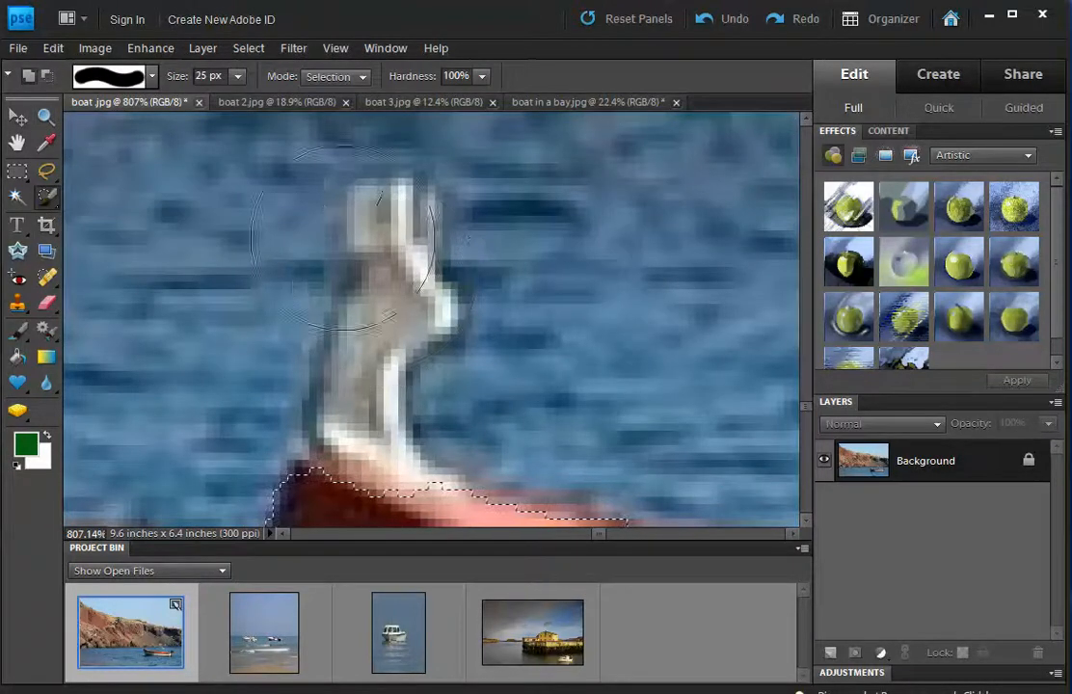
pyautogui.click(238, 75)
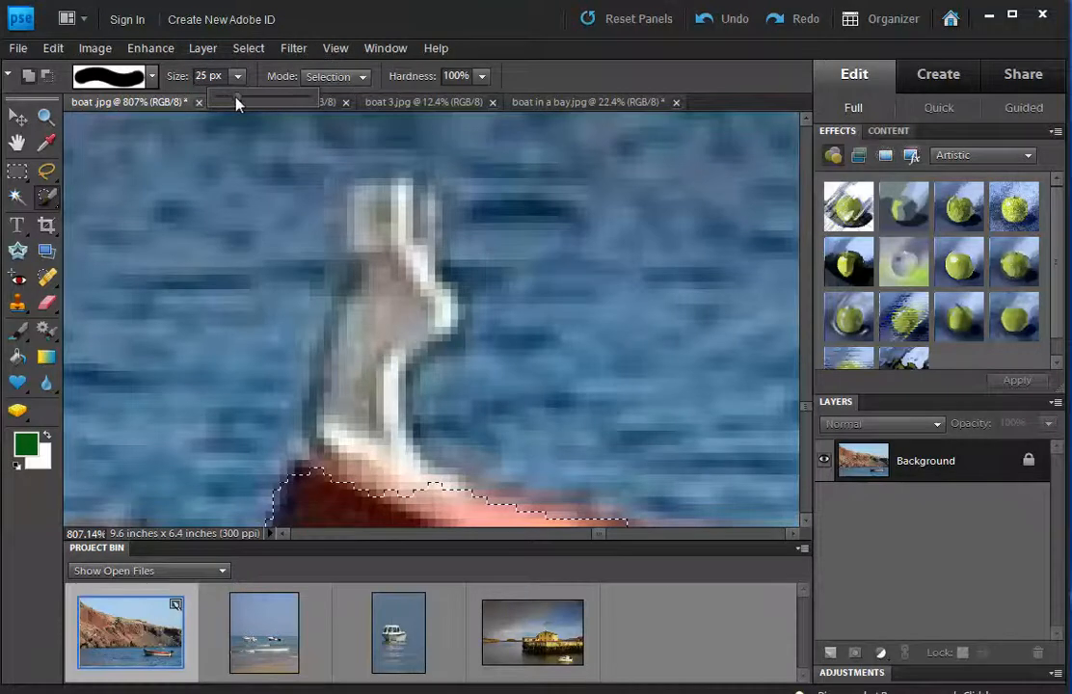
pyautogui.moveTo(237, 102); pyautogui.dragTo(223, 102)
pyautogui.moveTo(402, 275)
pyautogui.mouseDown()
pyautogui.moveTo(358, 334)
pyautogui.moveTo(349, 433)
pyautogui.moveTo(402, 505)
pyautogui.moveTo(362, 485)
pyautogui.moveTo(353, 439)
pyautogui.mouseUp()
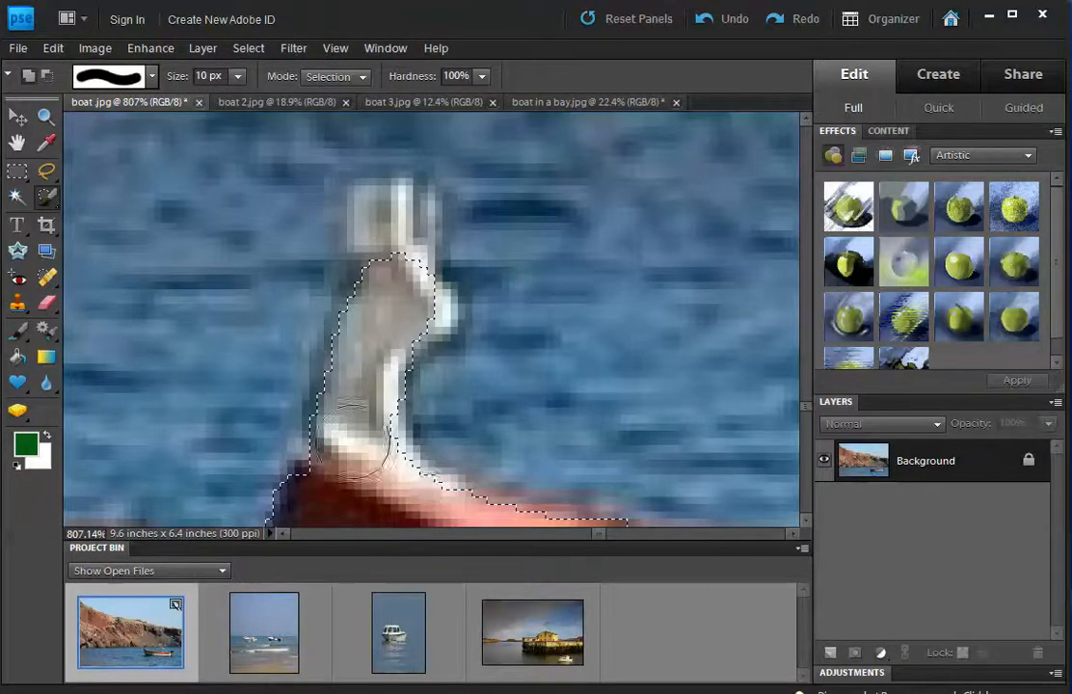
pyautogui.moveTo(395, 231)
pyautogui.mouseDown()
pyautogui.moveTo(382, 215)
pyautogui.moveTo(407, 306)
pyautogui.moveTo(383, 220)
pyautogui.moveTo(379, 274)
pyautogui.mouseUp()
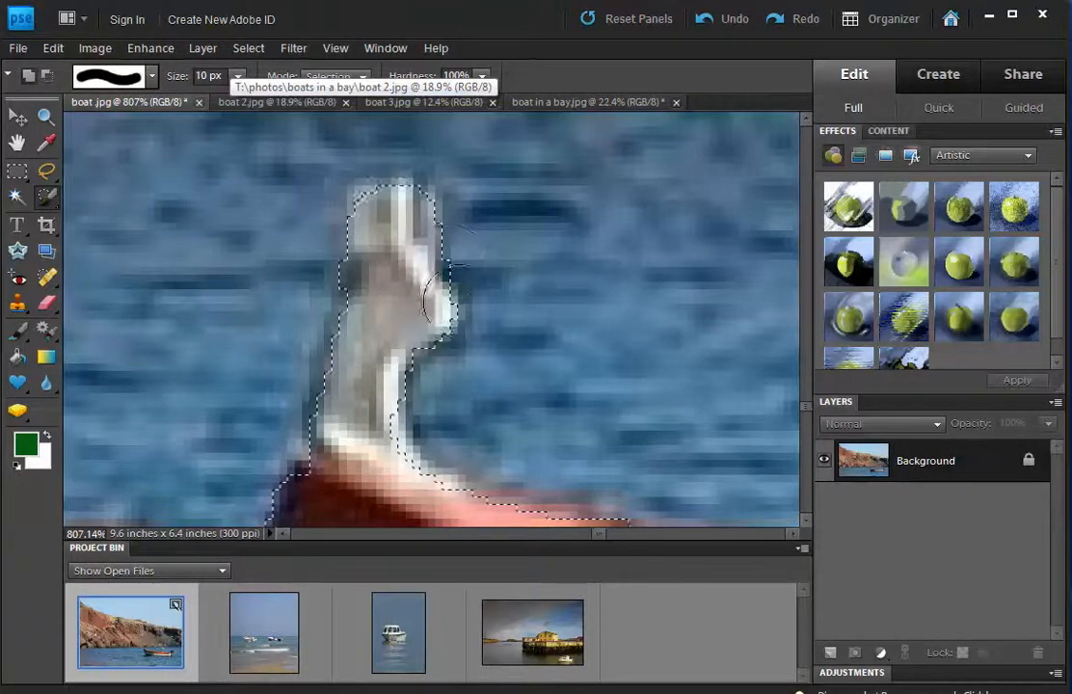
# Fit the whole boat photo in the window.
pyautogui.scroll(-1, 407, 371)
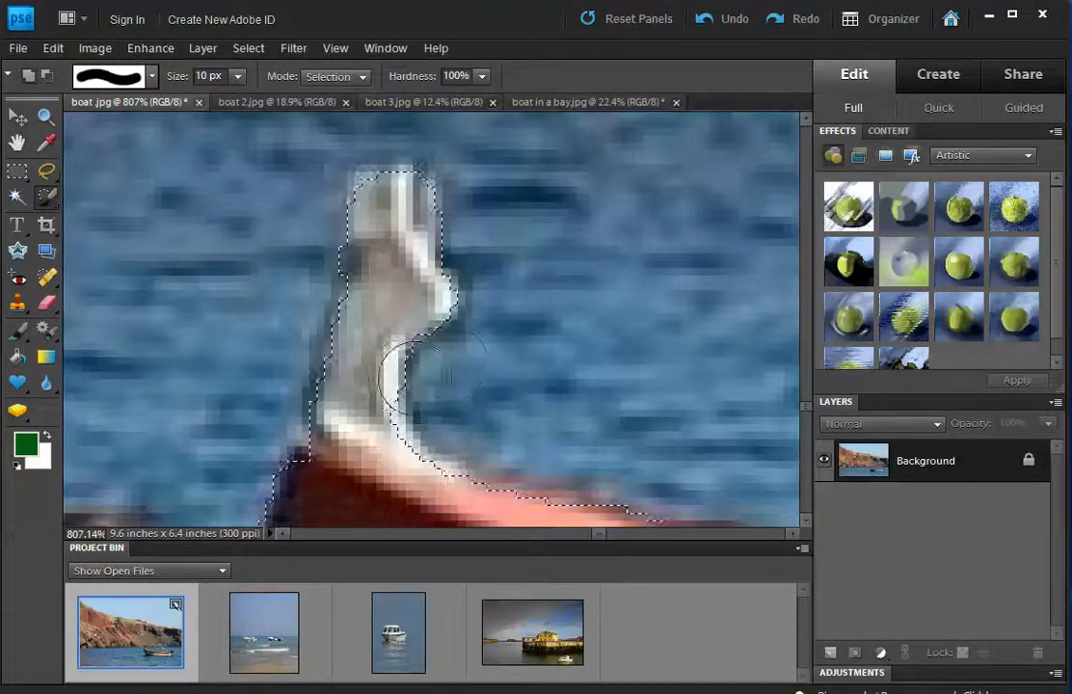
pyautogui.press('z')
pyautogui.rightClick(417, 374)
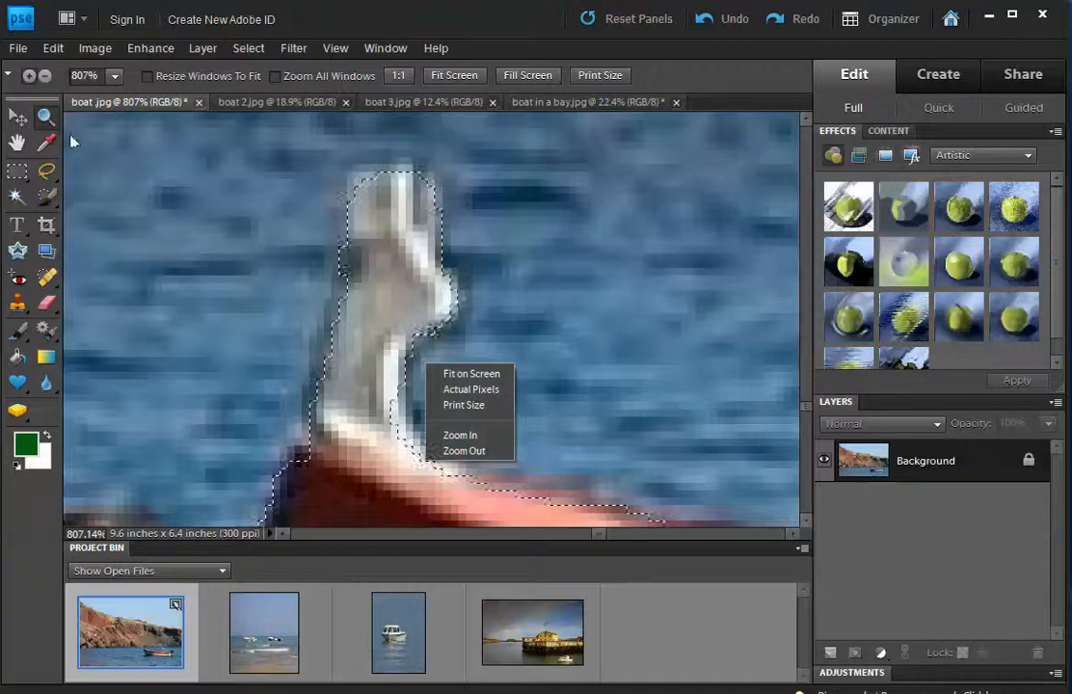
pyautogui.click(44, 117)
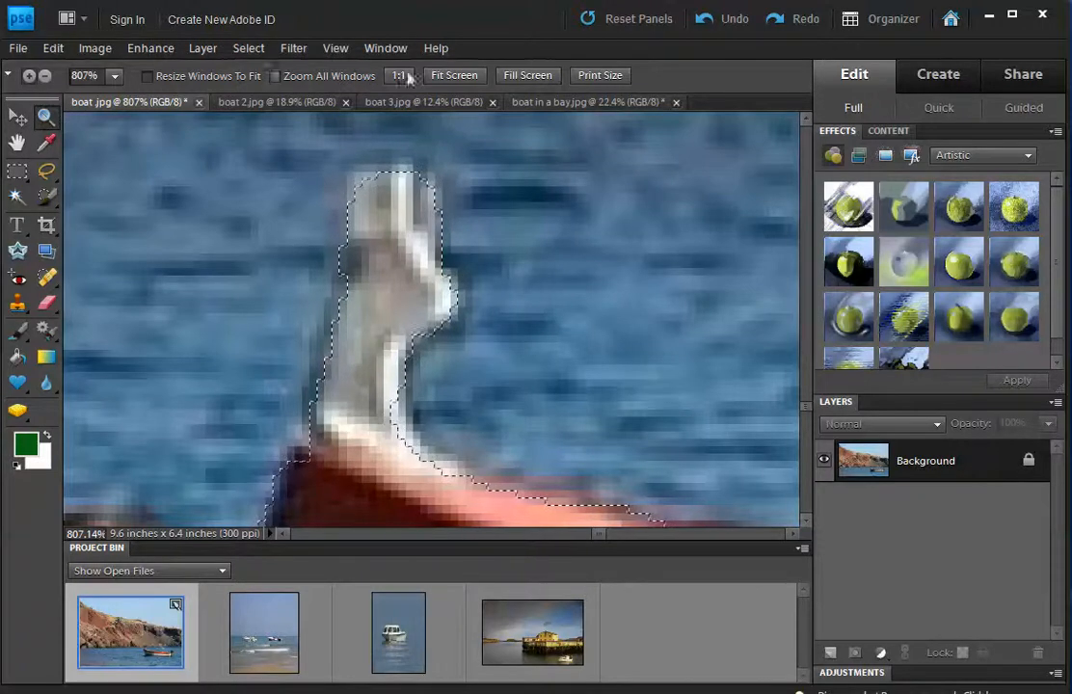
pyautogui.click(451, 79)
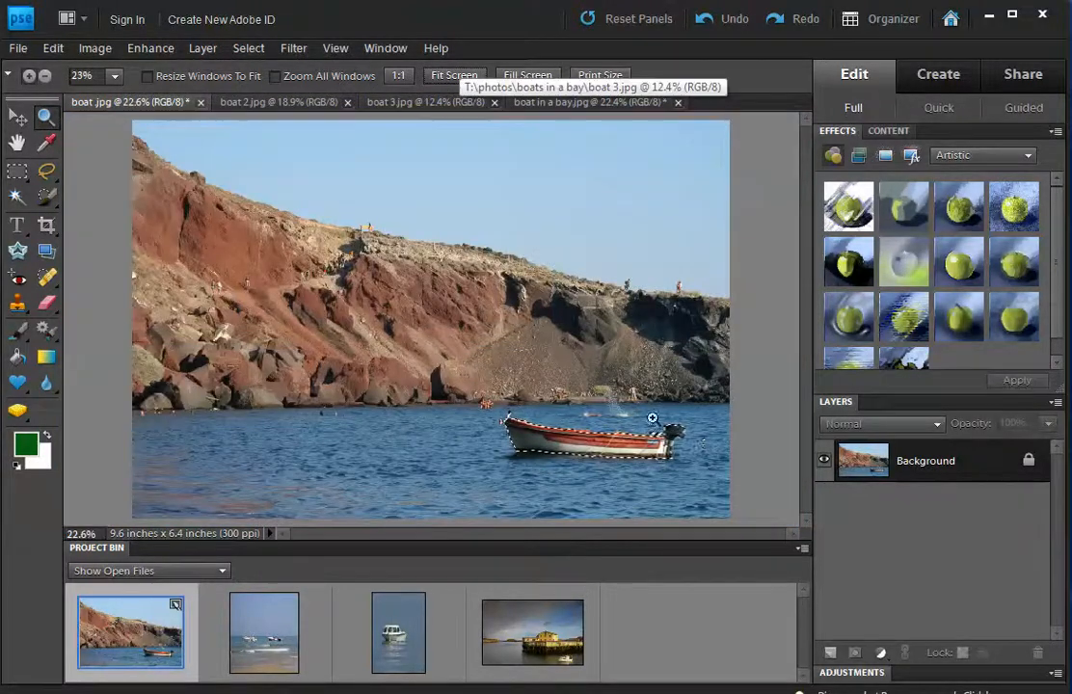
# Drag the selected rowing boat out of boat.jpg with the Move tool toward the bay thumbnail.
pyautogui.click(20, 117)
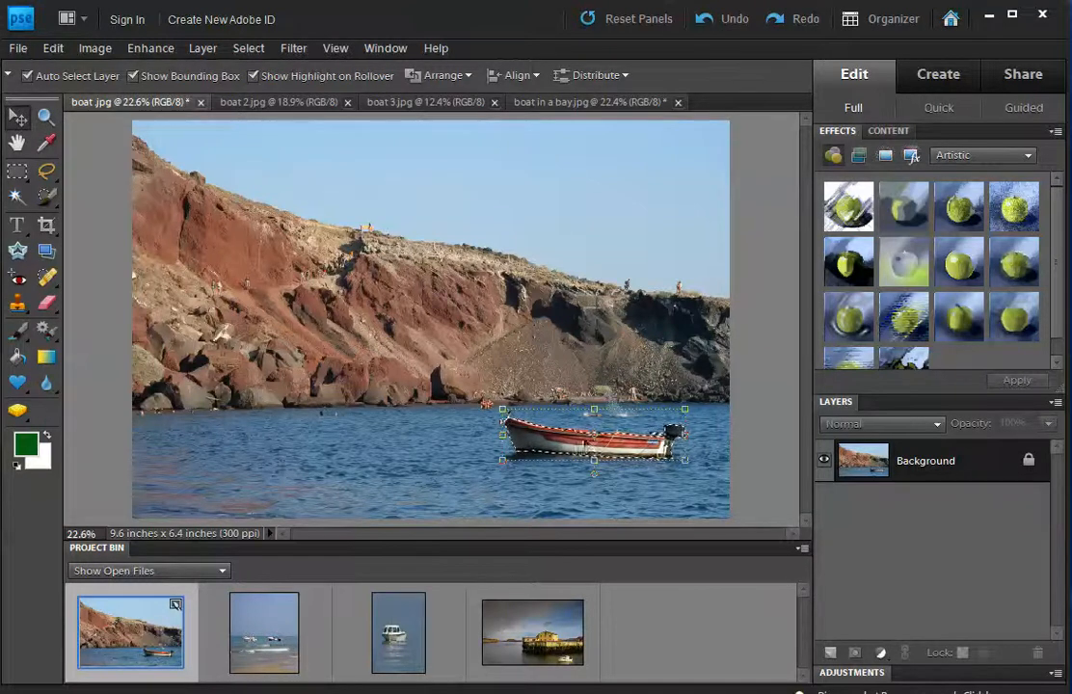
pyautogui.moveTo(578, 435); pyautogui.dragTo(533, 634)
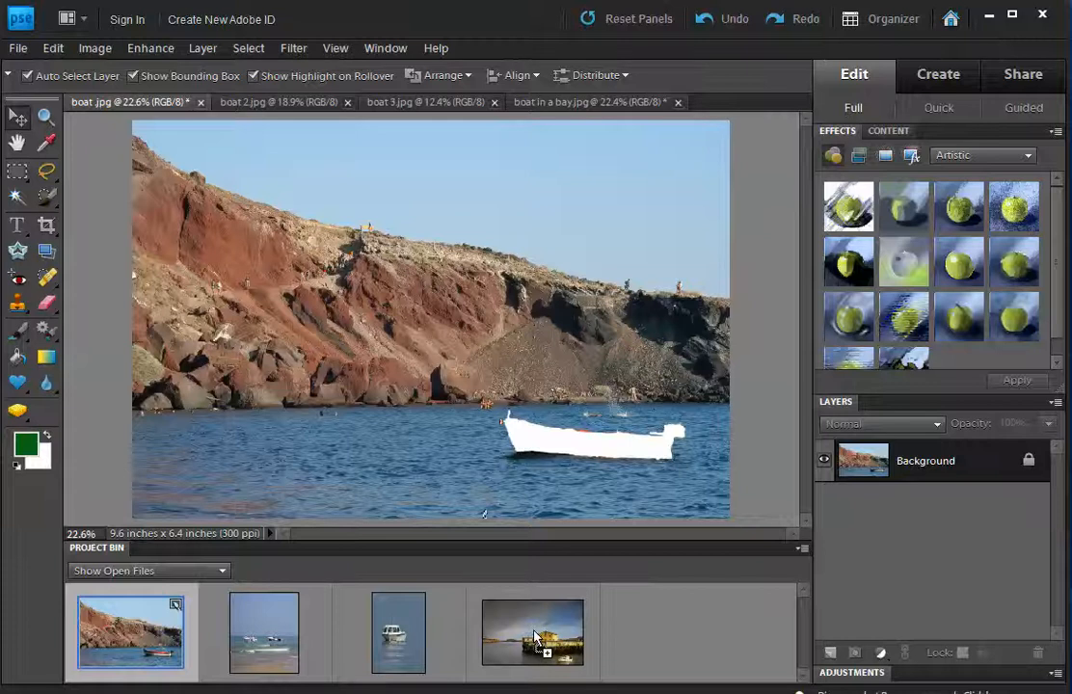
# Drop the boat into the bay photo, place it on the water lower left, and scale it to 72.8%.
pyautogui.moveTo(535, 636)
pyautogui.mouseDown()
pyautogui.moveTo(555, 653)
pyautogui.moveTo(548, 636)
pyautogui.mouseUp()
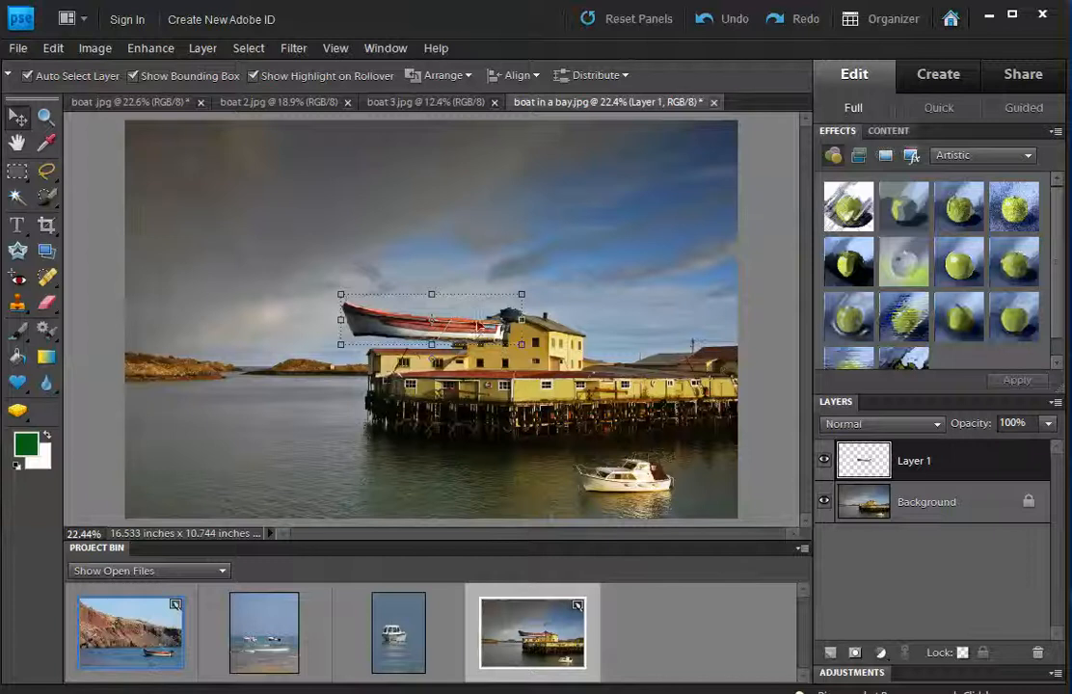
pyautogui.moveTo(453, 331); pyautogui.dragTo(325, 458)
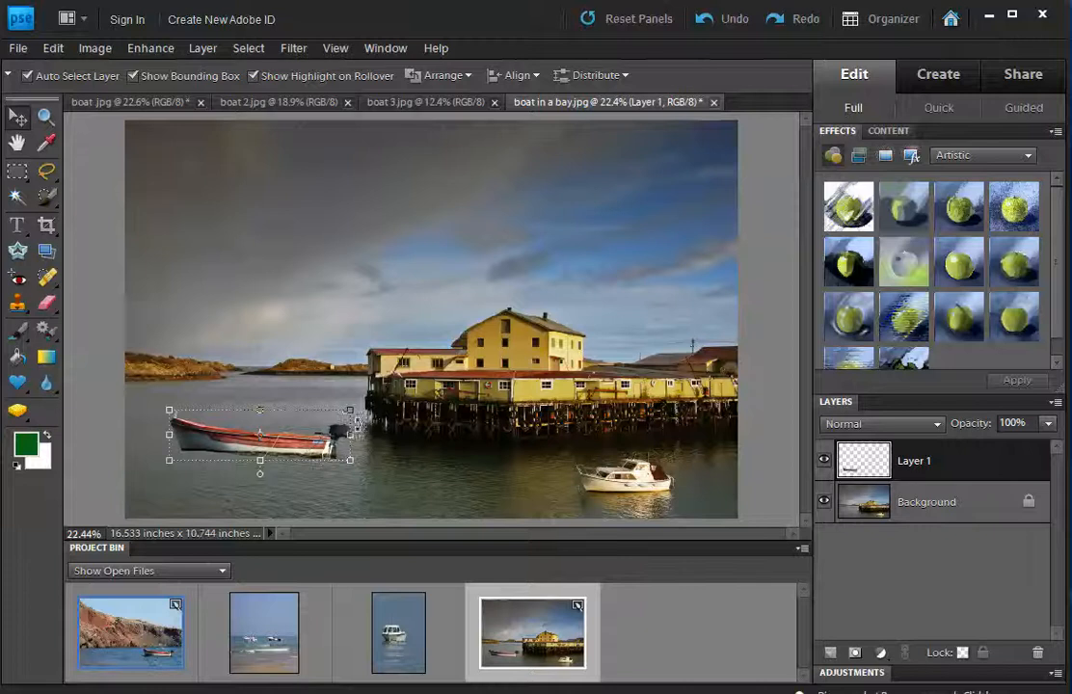
pyautogui.moveTo(349, 409); pyautogui.dragTo(302, 424)
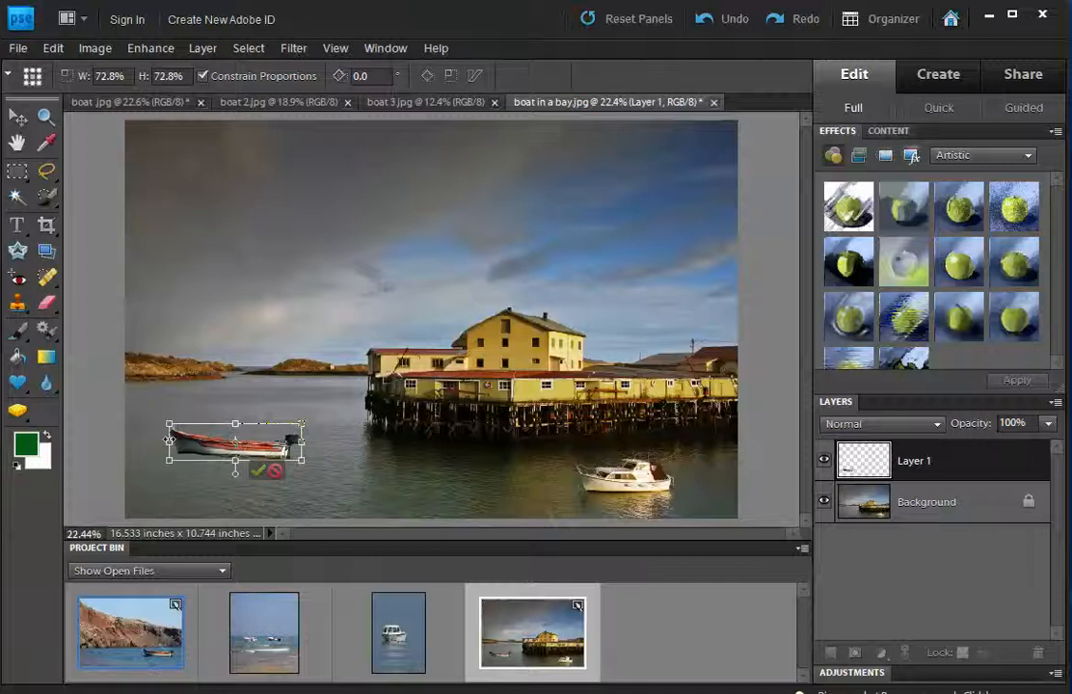
# Flip the boat horizontally, rotate it 5.8°, shrink it to about 32.5%, and commit.
pyautogui.moveTo(169, 442); pyautogui.dragTo(241, 444)
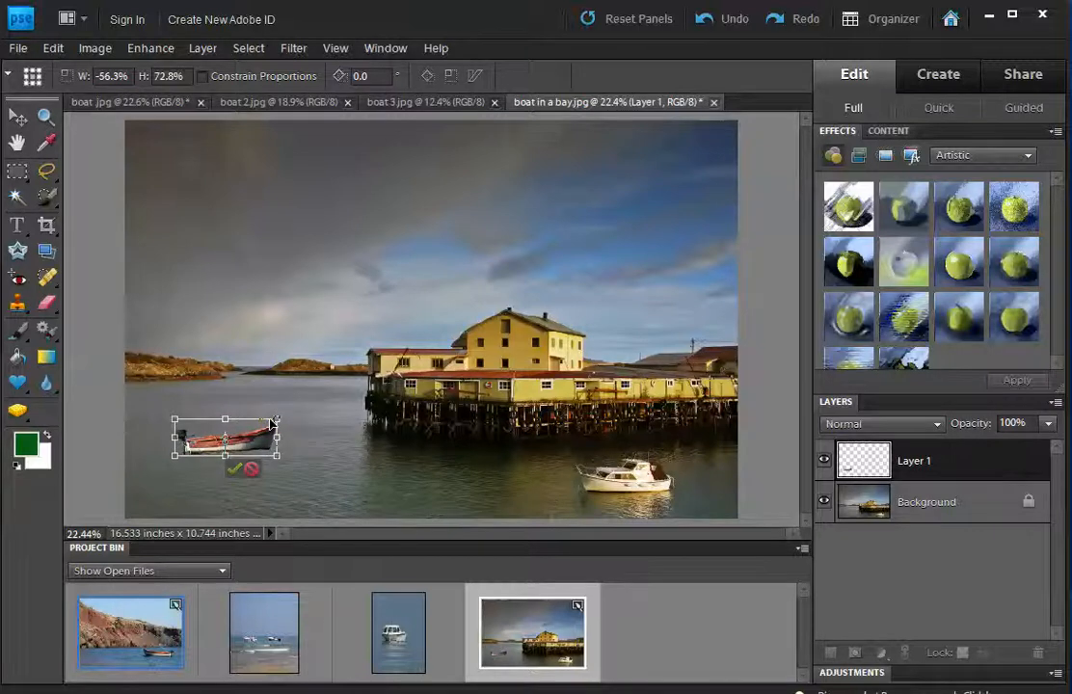
pyautogui.moveTo(286, 411); pyautogui.dragTo(312, 389)
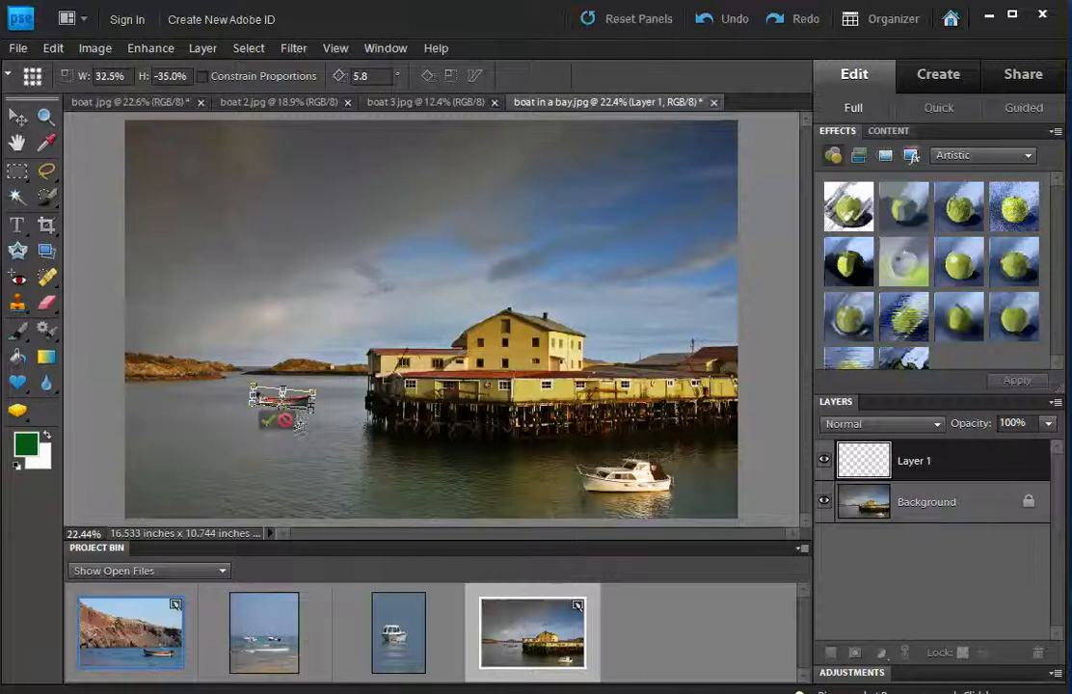
pyautogui.click(267, 420)
pyautogui.click(238, 377)
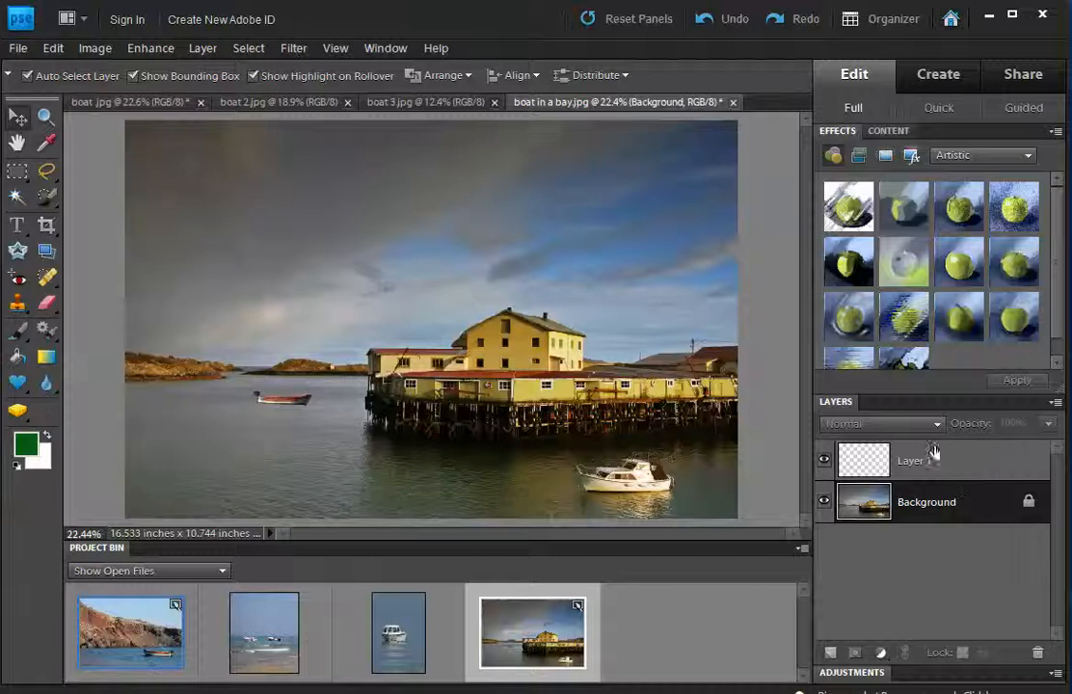
# Alternate between Layer 1 and the Background layer, ending with Layer 1 selected.
pyautogui.click(887, 463)
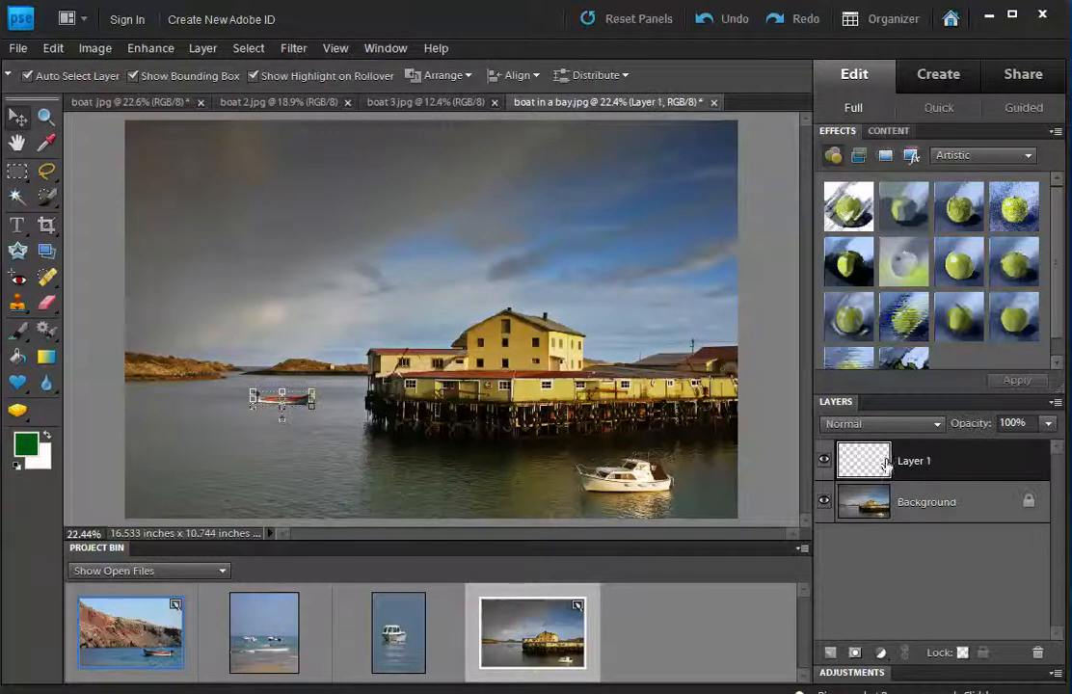
pyautogui.click(917, 501)
pyautogui.click(915, 473)
pyautogui.click(926, 503)
pyautogui.click(919, 469)
# Toggle the boat layer's visibility repeatedly to check the pasted boat, leaving it shown.
pyautogui.click(824, 462)
pyautogui.click(824, 464)
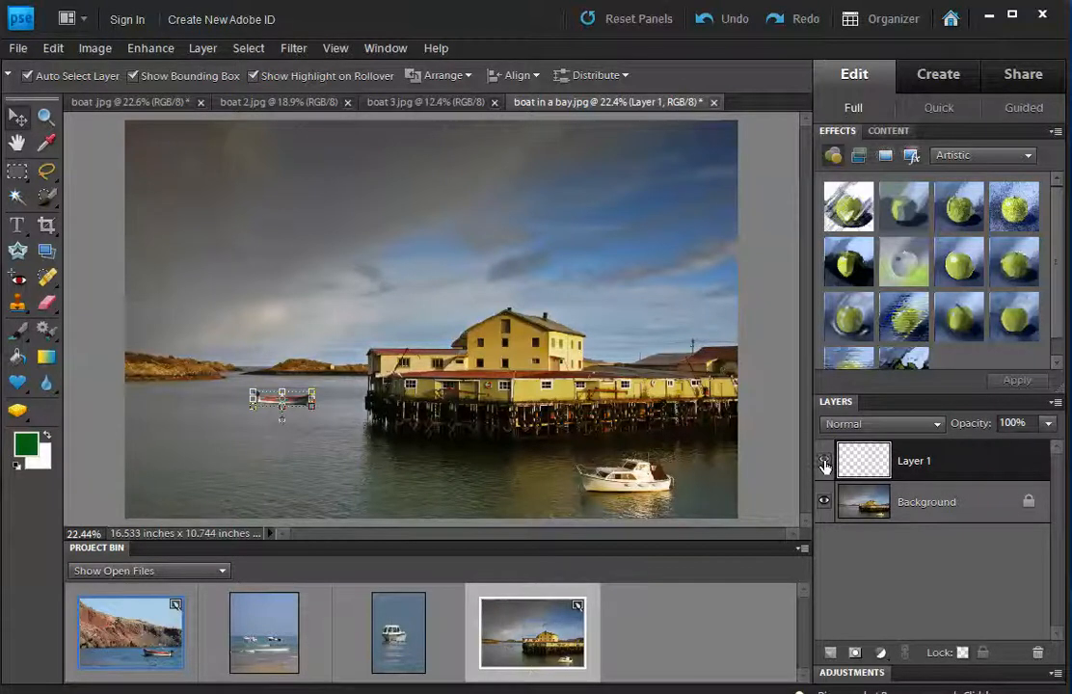
pyautogui.click(824, 464)
pyautogui.click(824, 464)
pyautogui.click(824, 461)
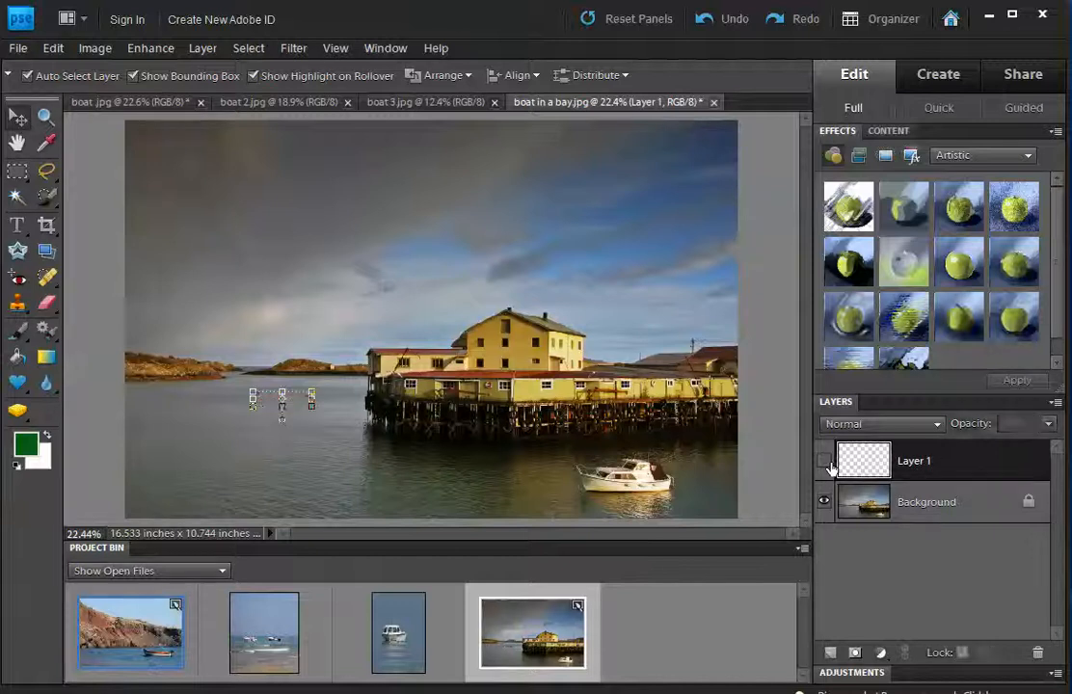
pyautogui.click(825, 462)
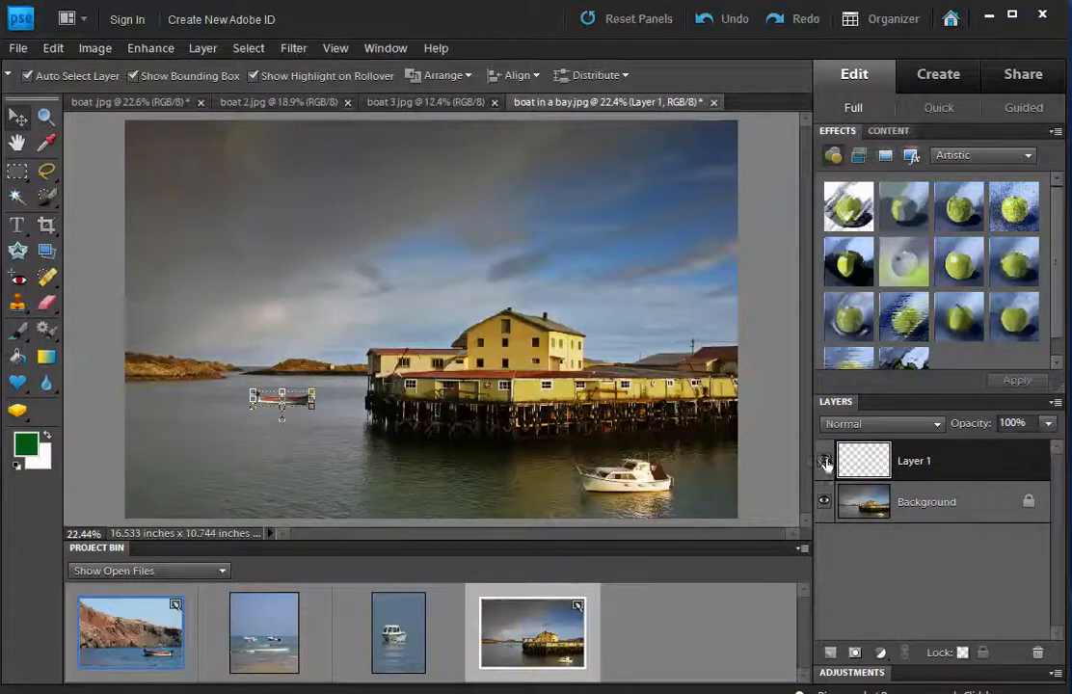
pyautogui.click(824, 461)
pyautogui.click(824, 461)
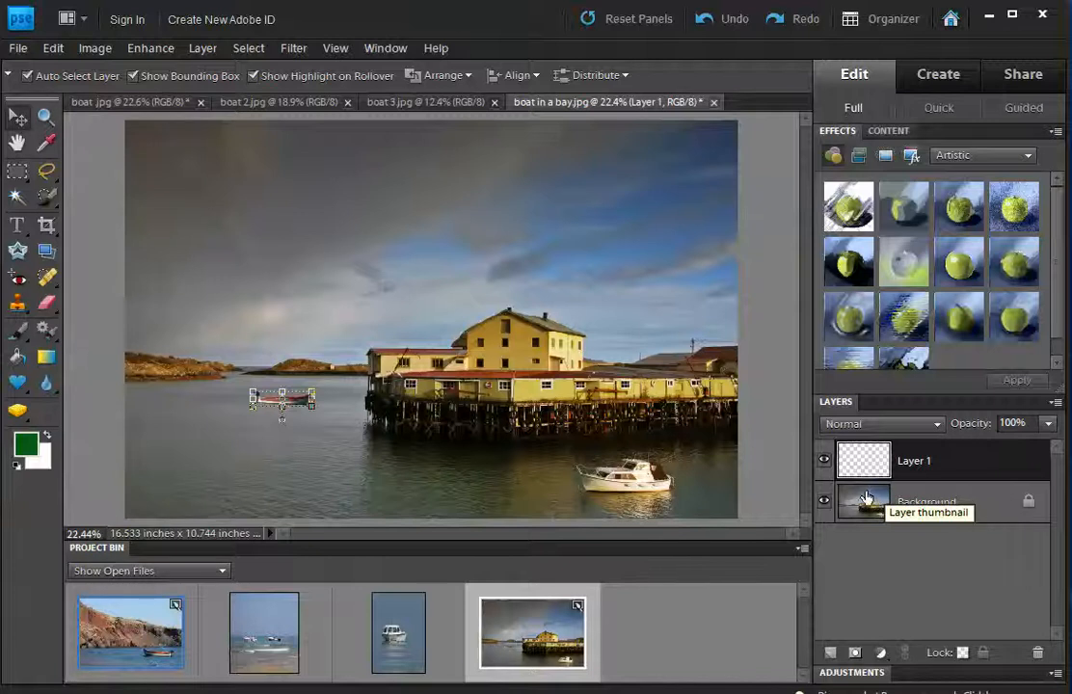
pyautogui.click(954, 508)
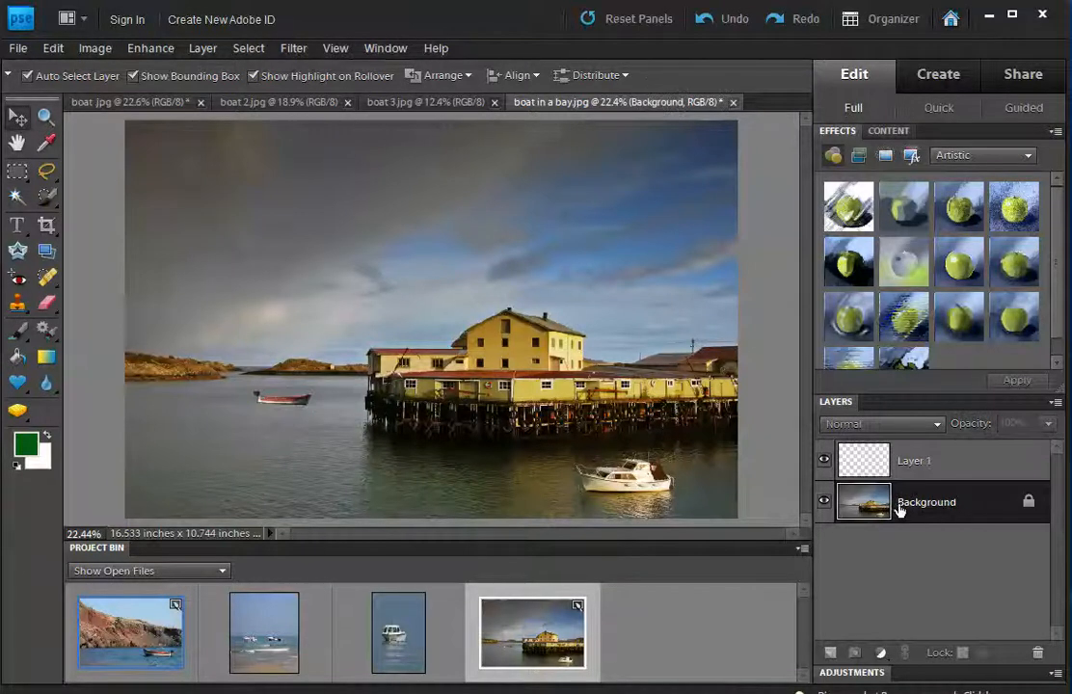
pyautogui.click(924, 460)
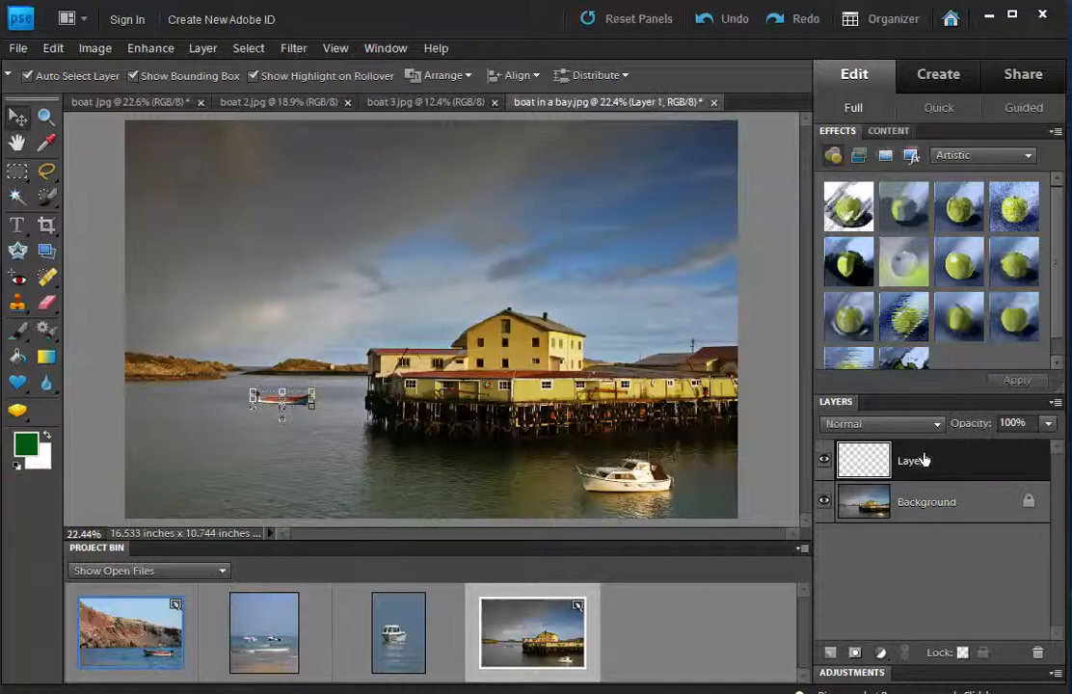
pyautogui.click(825, 461)
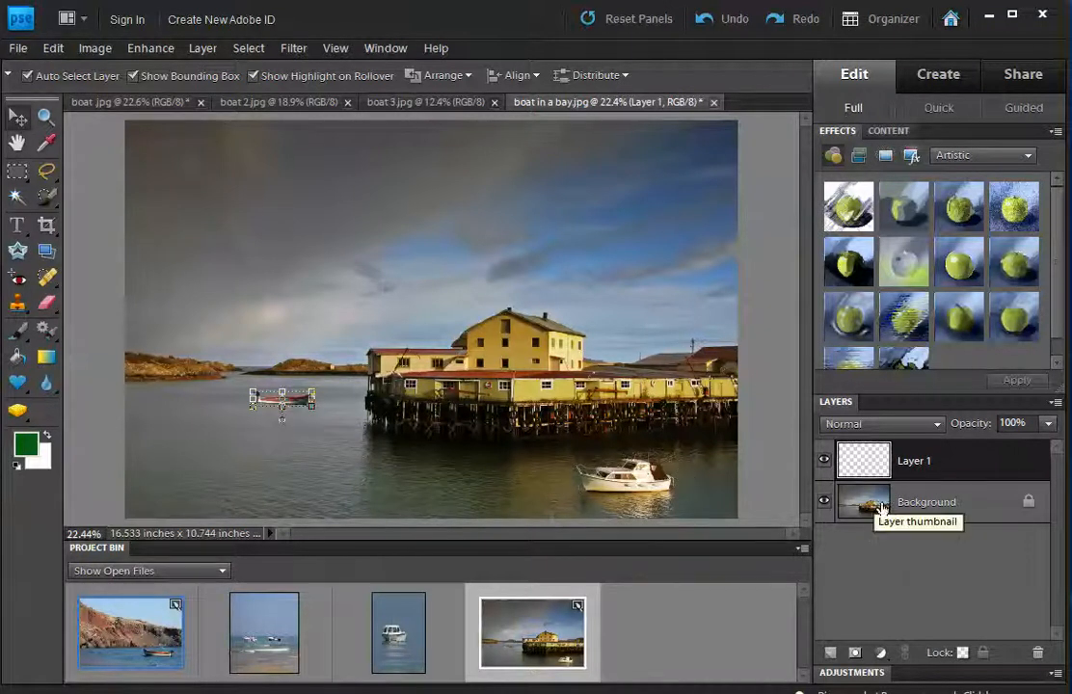
pyautogui.click(824, 461)
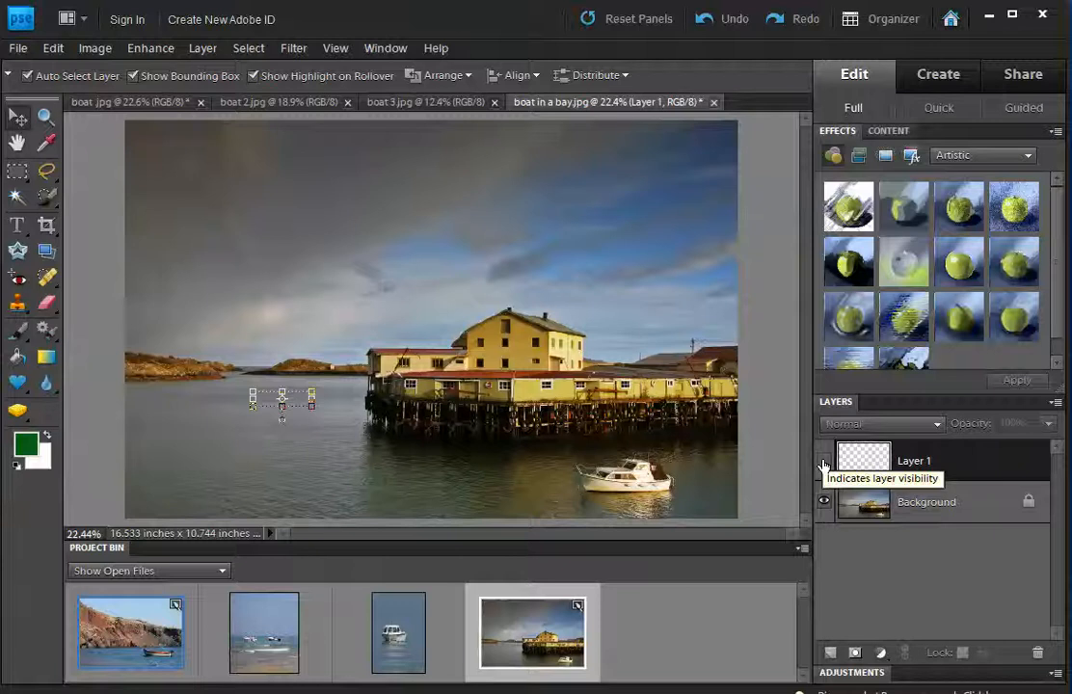
pyautogui.click(822, 465)
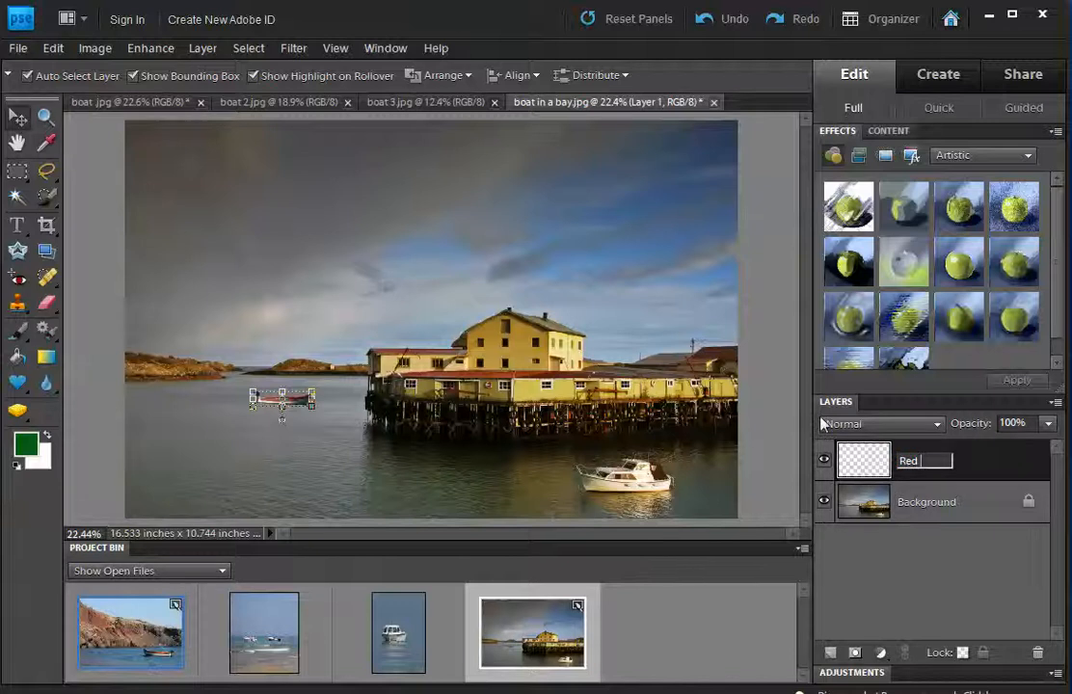
# Name the rowing boat layer 'Red Boat', drag the boat slightly lower, and pick the motorboat photo.
pyautogui.write('Boat')
pyautogui.click(913, 555)
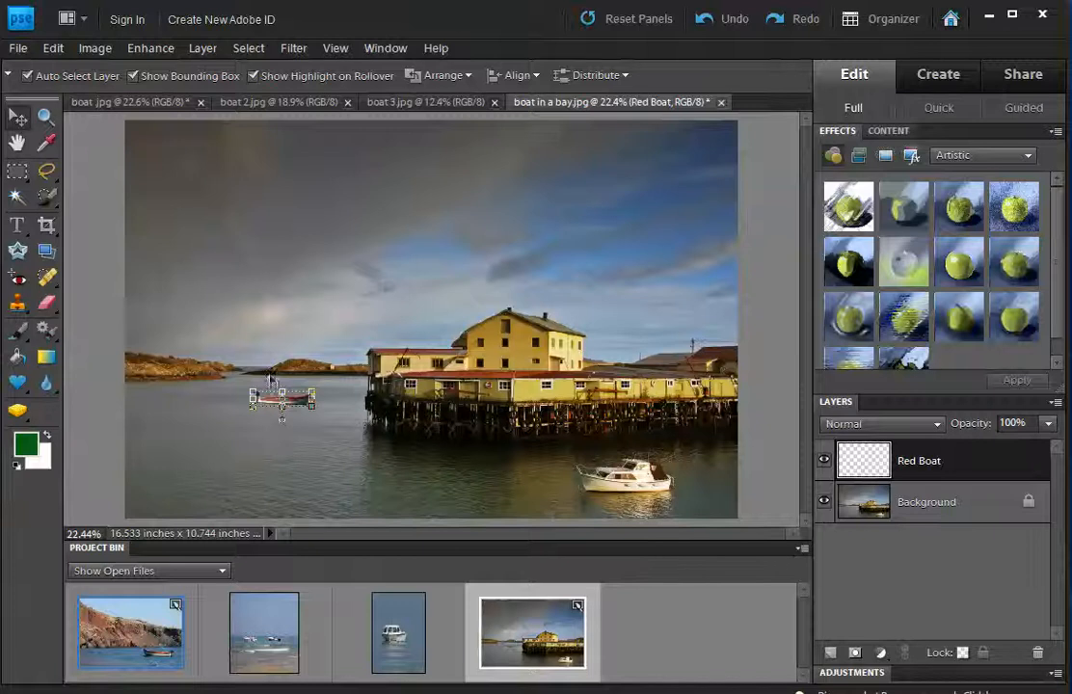
pyautogui.moveTo(299, 397); pyautogui.dragTo(295, 427)
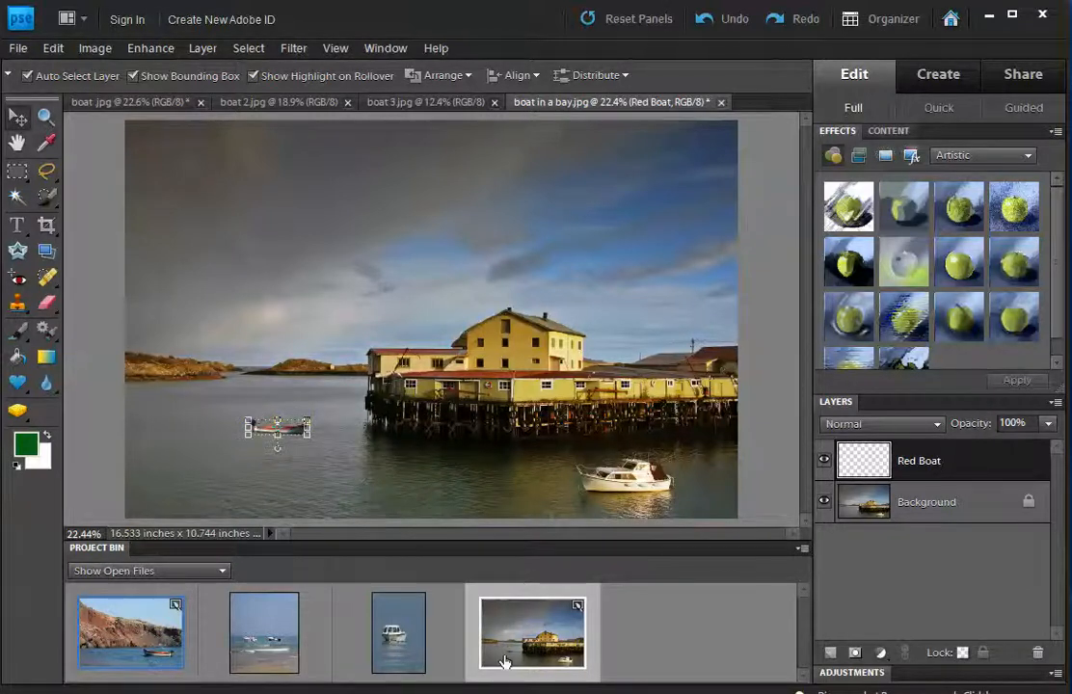
pyautogui.click(395, 639)
pyautogui.click(409, 498)
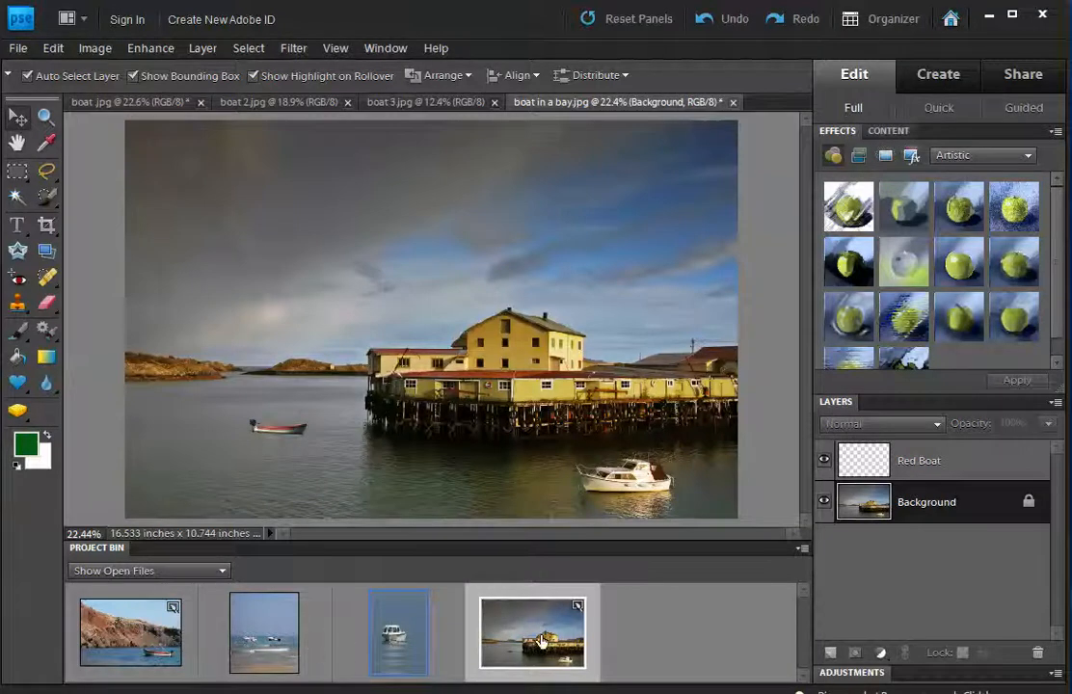
# Bring up boat 3.jpg from the Project Bin and zoom in on the white motorboat.
pyautogui.click(398, 633)
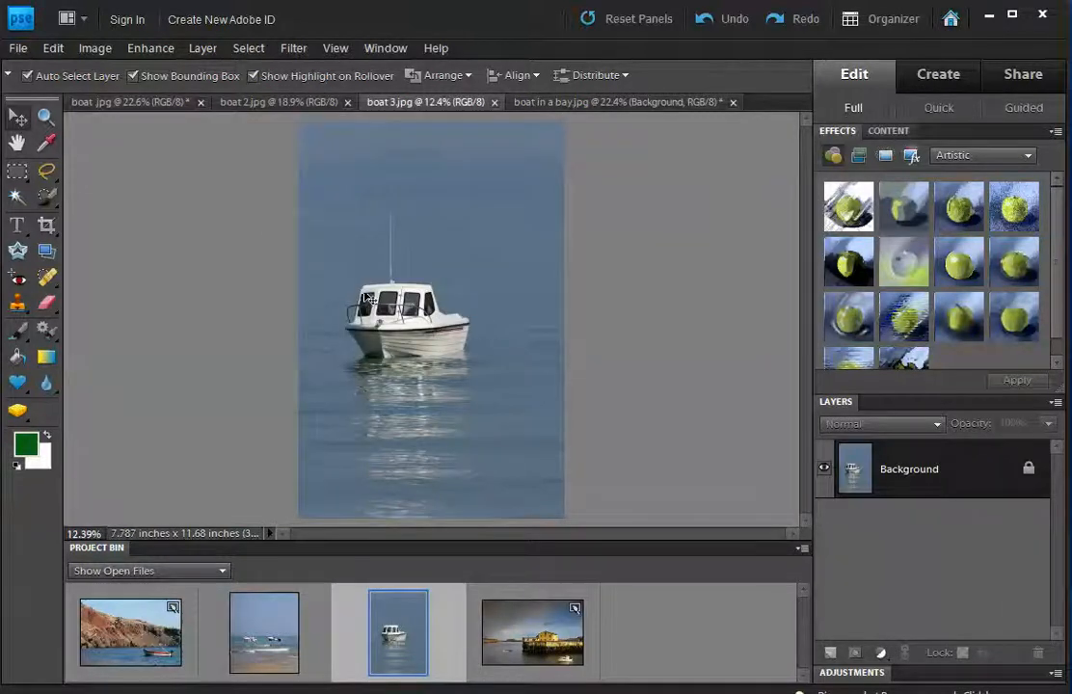
pyautogui.click(44, 117)
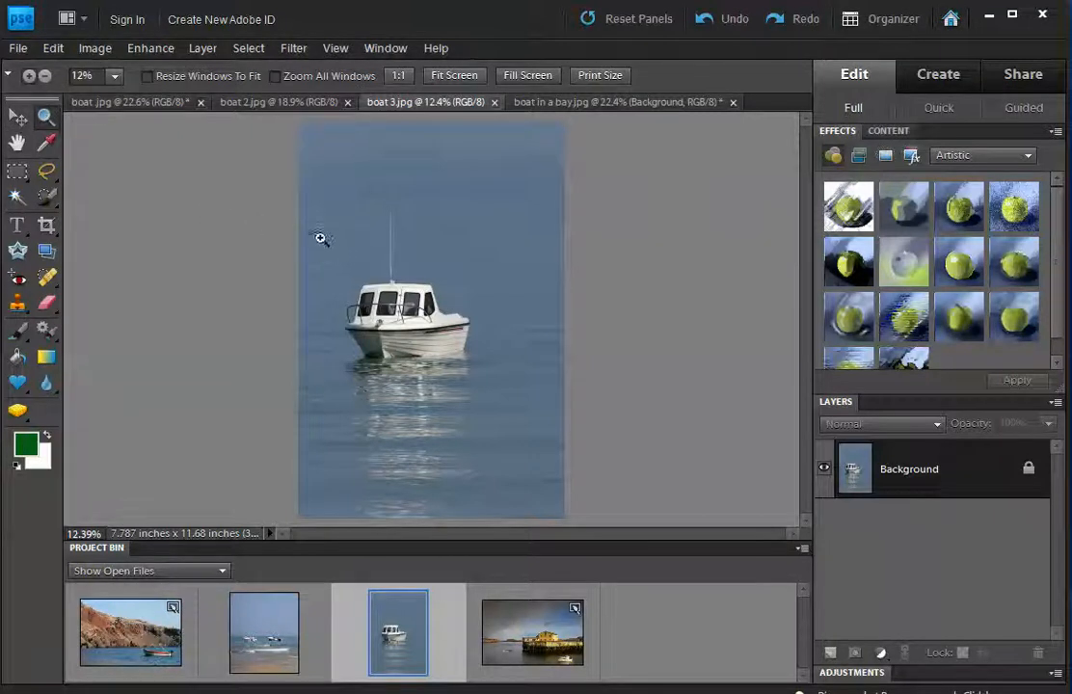
pyautogui.moveTo(320, 237); pyautogui.dragTo(482, 395)
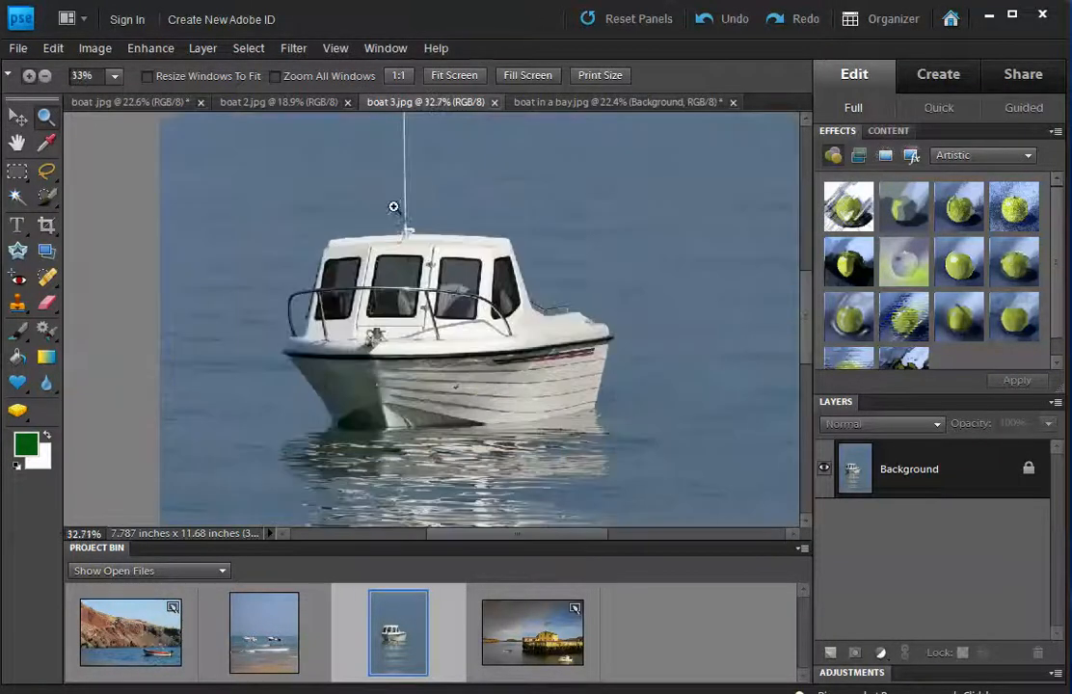
pyautogui.click(411, 298)
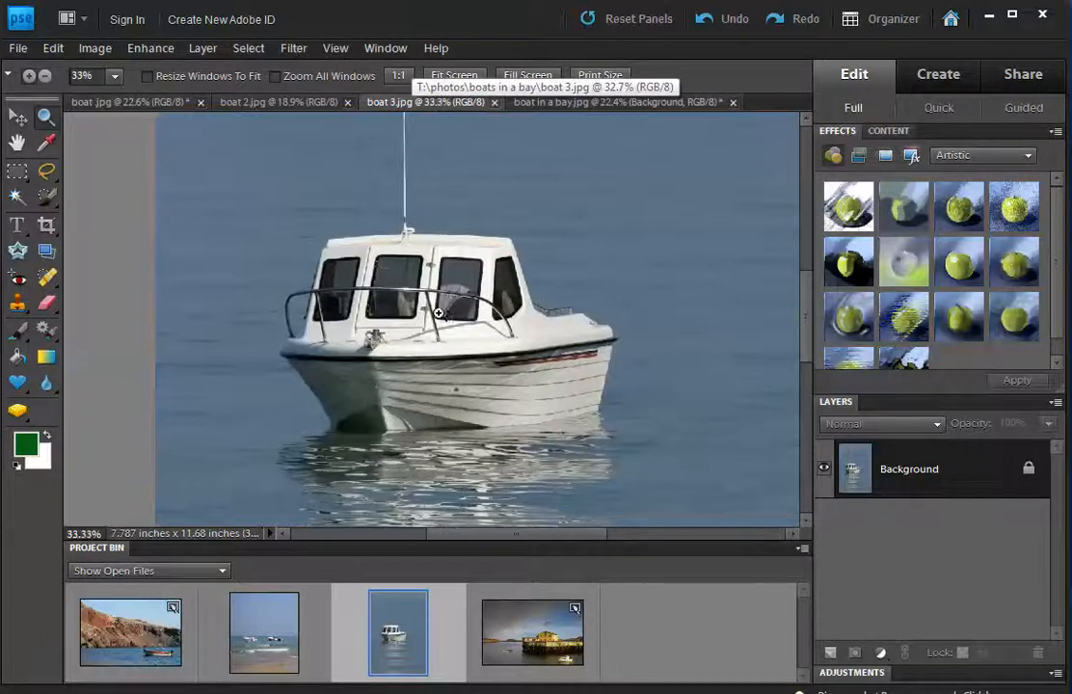
# With the Quick Selection Tool at 45 px, paint a selection over the motorboat's hull, cabin and deck.
pyautogui.click(48, 202)
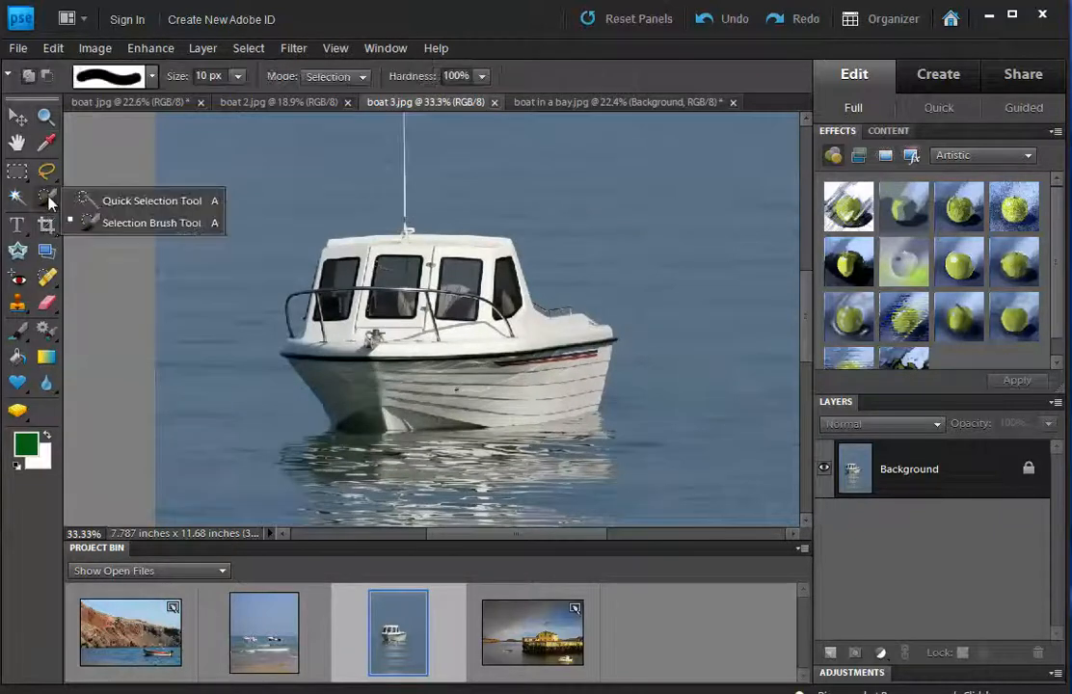
pyautogui.click(130, 214)
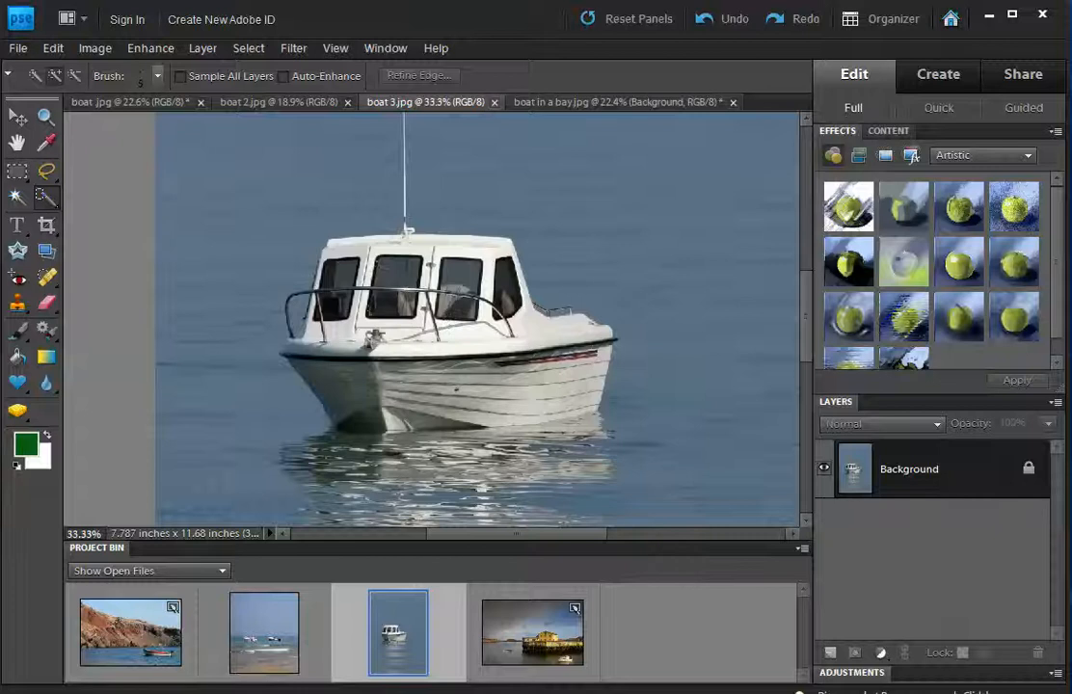
pyautogui.click(158, 76)
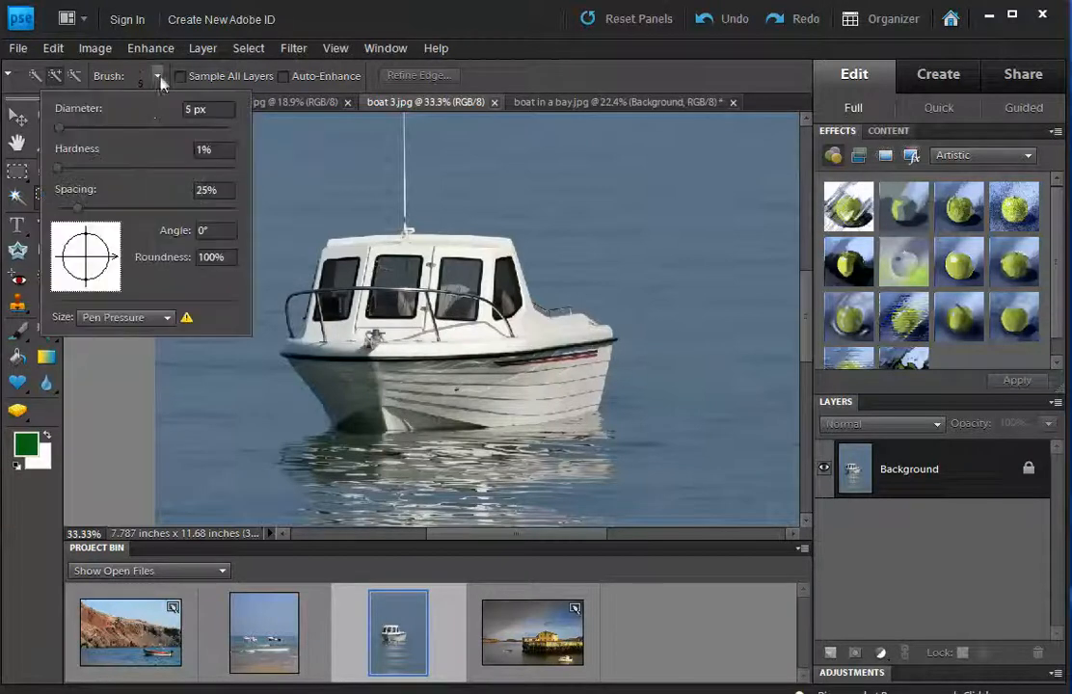
pyautogui.click(93, 127)
pyautogui.moveTo(382, 330)
pyautogui.mouseDown()
pyautogui.moveTo(386, 283)
pyautogui.moveTo(326, 249)
pyautogui.mouseUp()
pyautogui.moveTo(374, 334)
pyautogui.mouseDown()
pyautogui.moveTo(395, 245)
pyautogui.moveTo(453, 255)
pyautogui.moveTo(553, 335)
pyautogui.moveTo(525, 386)
pyautogui.moveTo(424, 395)
pyautogui.moveTo(342, 384)
pyautogui.mouseUp()
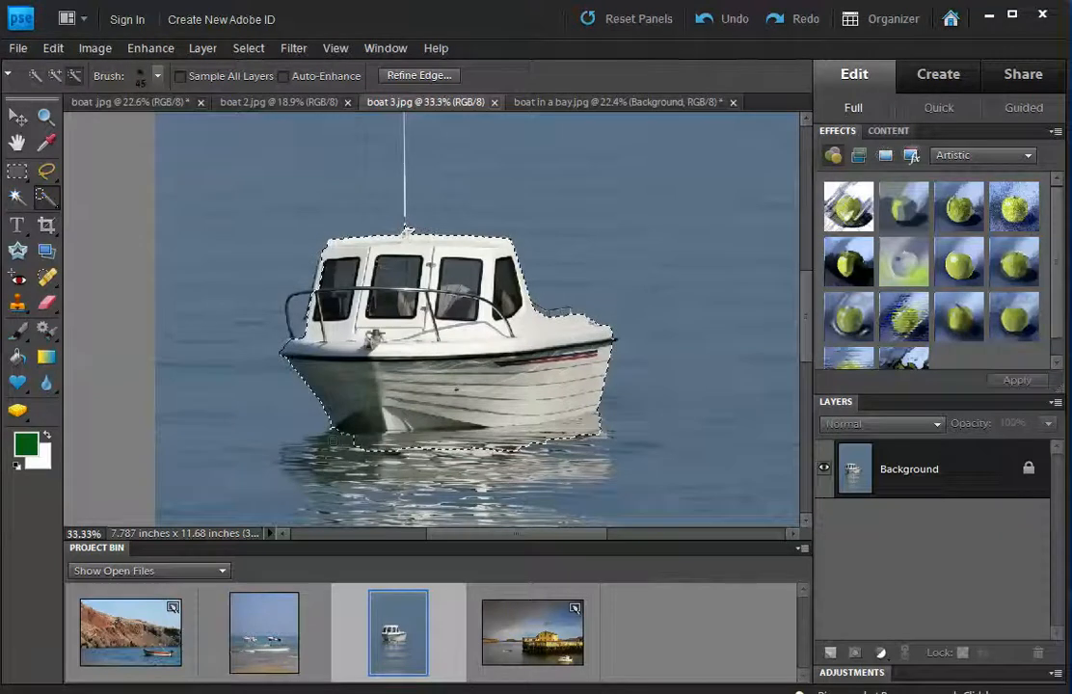
# Subtract the water reflection from the selection and zoom in on the bow rail.
pyautogui.moveTo(472, 447); pyautogui.dragTo(605, 422)
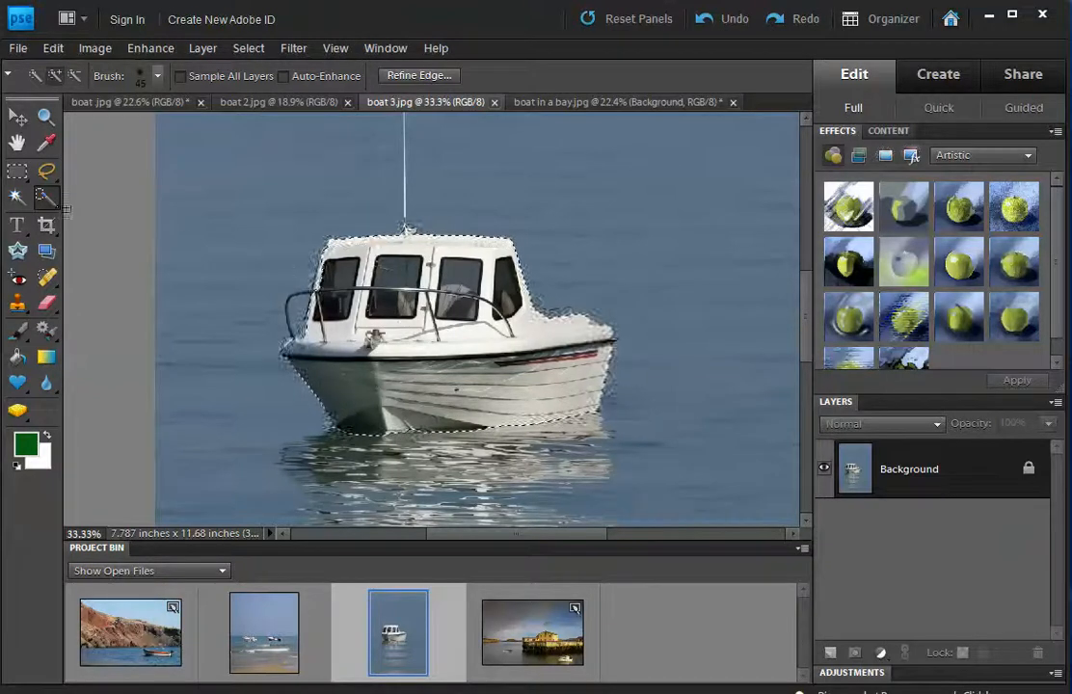
pyautogui.click(46, 117)
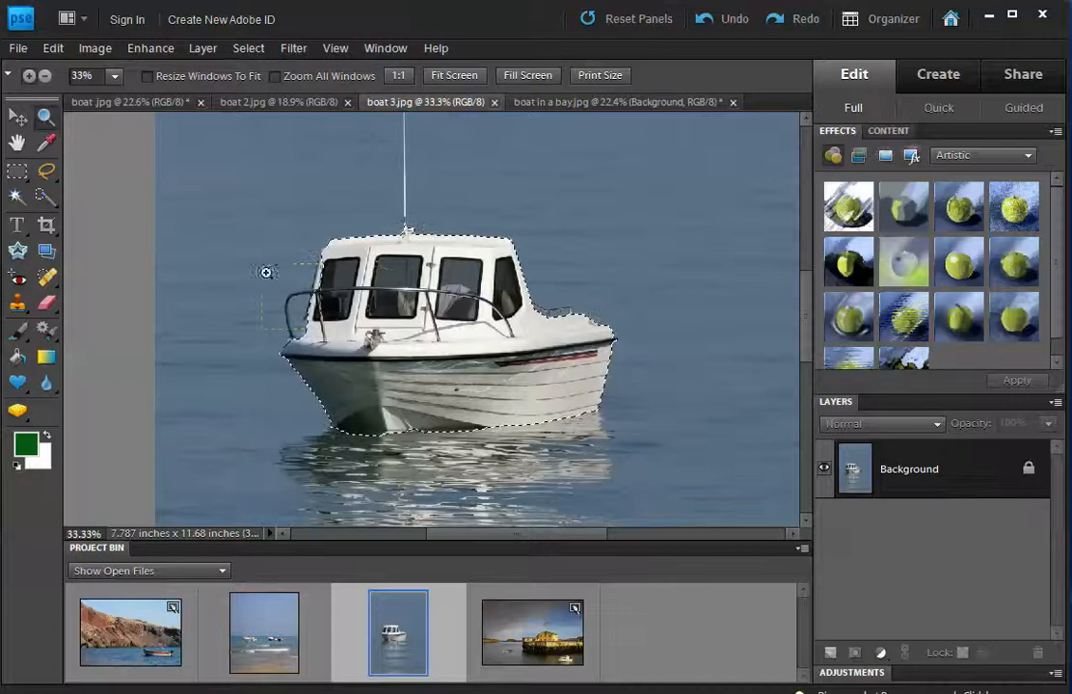
pyautogui.moveTo(341, 354); pyautogui.dragTo(339, 352)
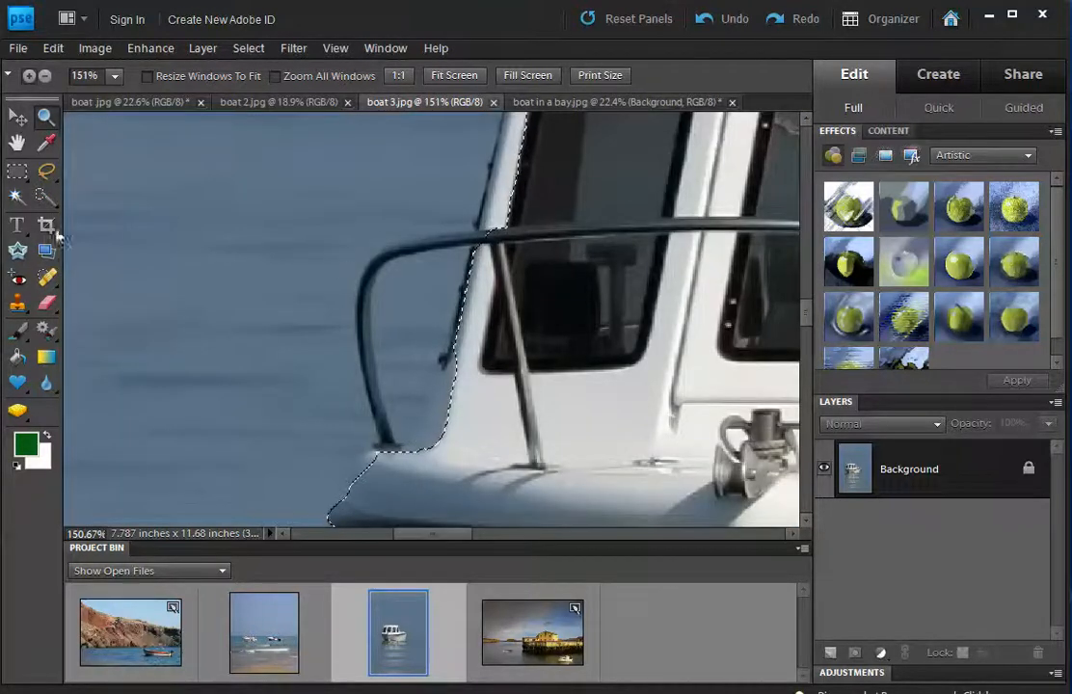
# With a 5 px Quick Selection brush, refine the selection along the bow rail, excluding nearby water.
pyautogui.click(46, 196)
pyautogui.click(158, 75)
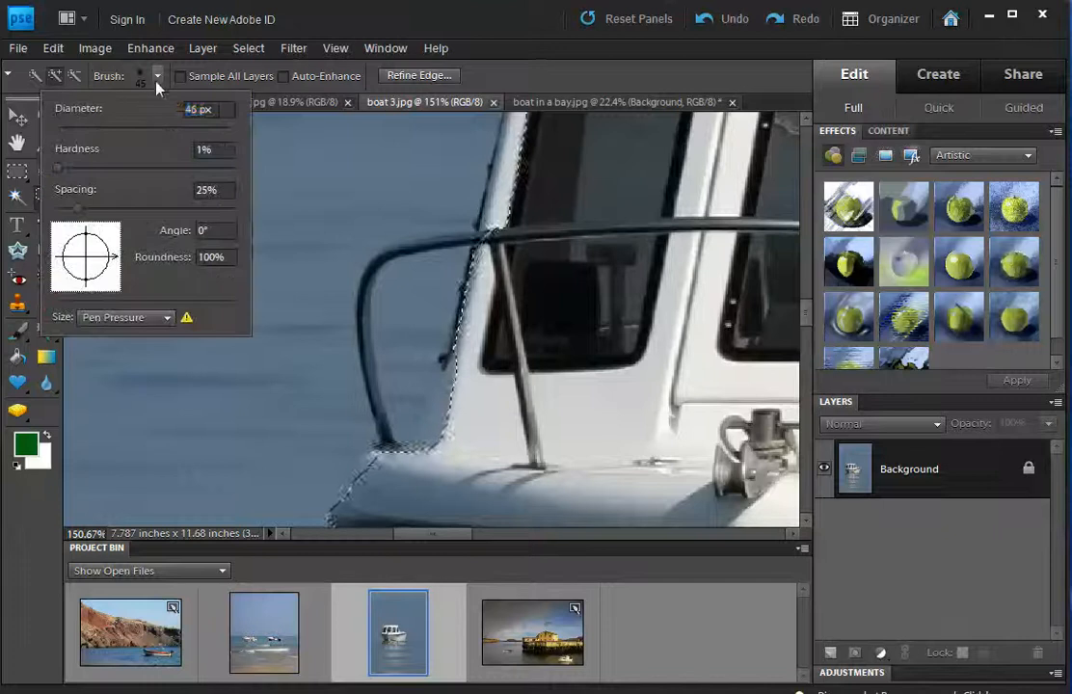
pyautogui.moveTo(95, 128); pyautogui.dragTo(51, 129)
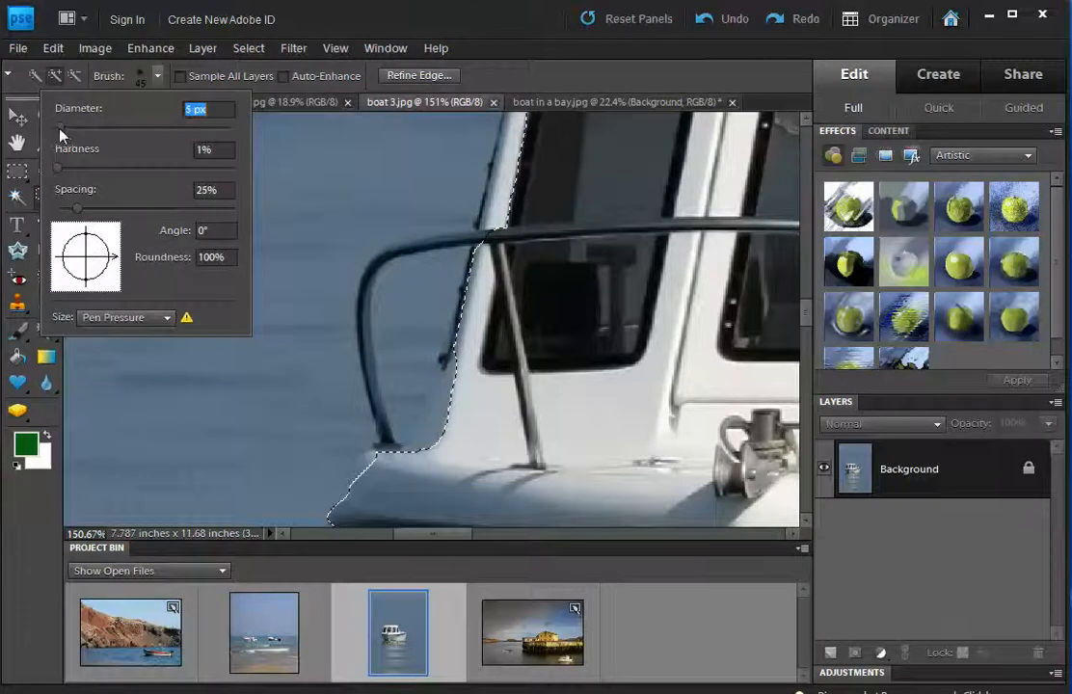
pyautogui.click(427, 242)
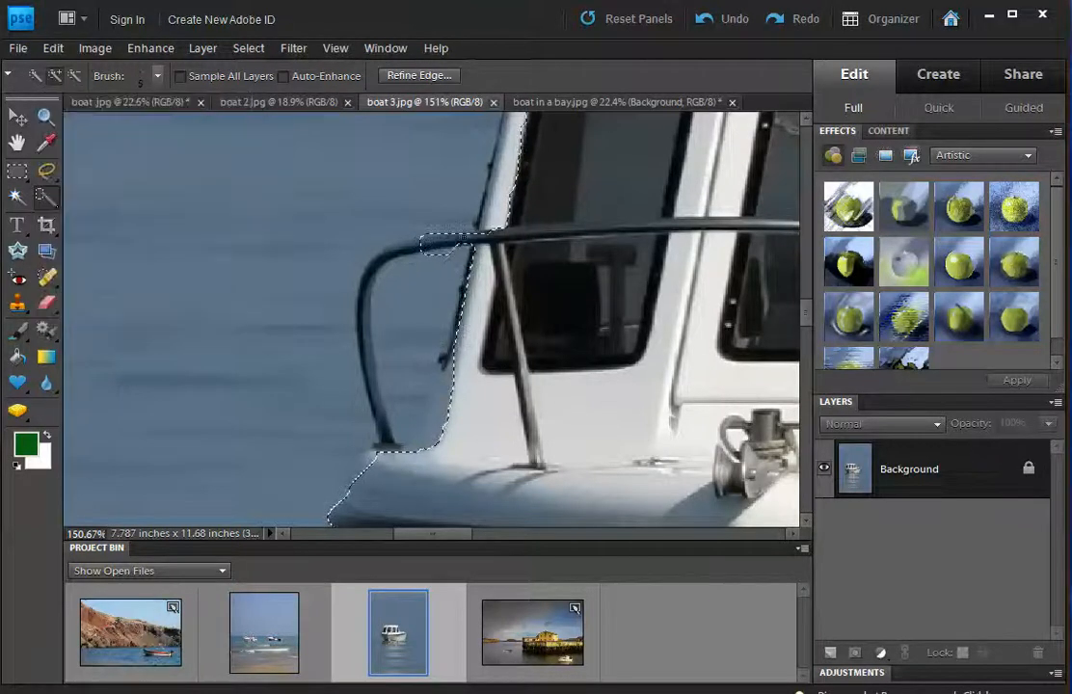
pyautogui.moveTo(460, 235); pyautogui.dragTo(364, 282)
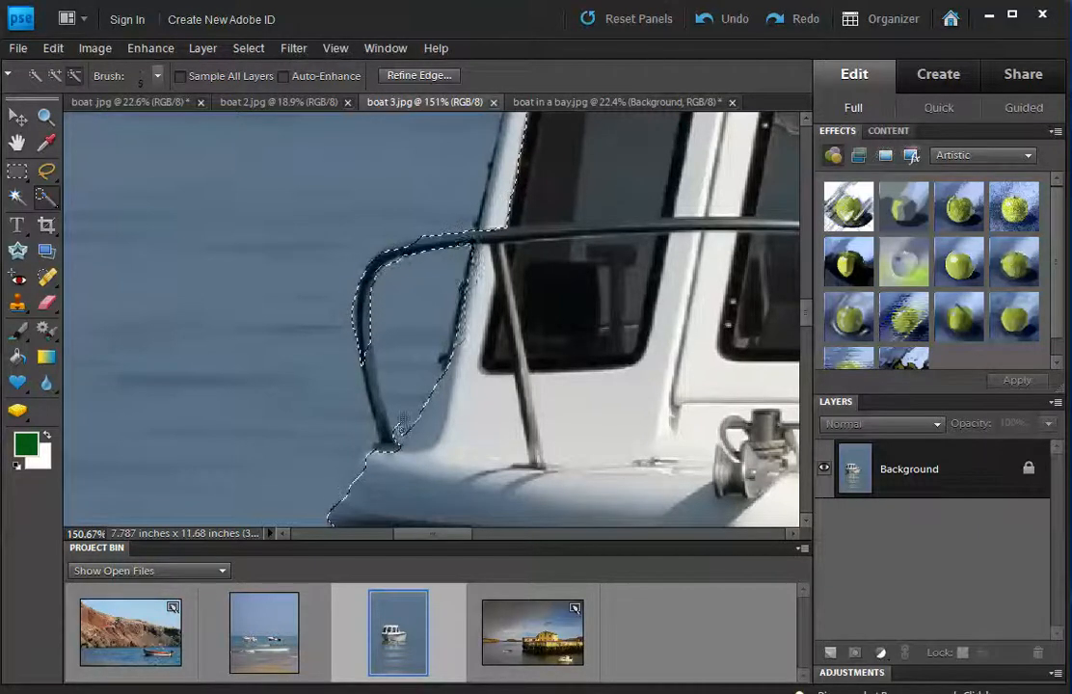
pyautogui.moveTo(400, 425); pyautogui.dragTo(404, 445)
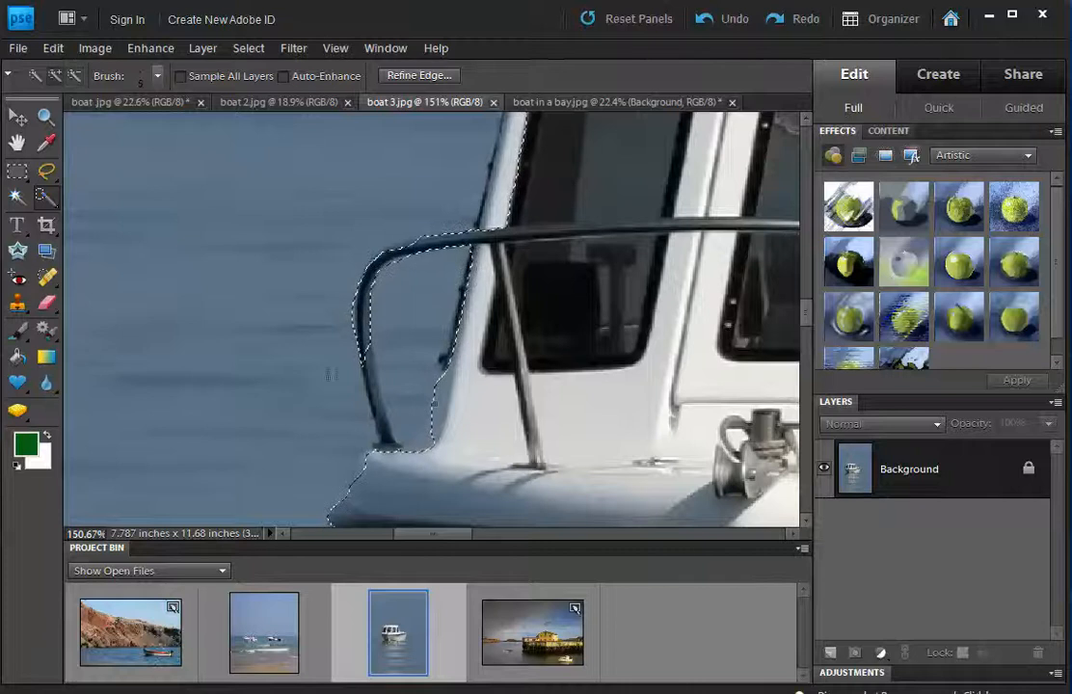
pyautogui.click(45, 197)
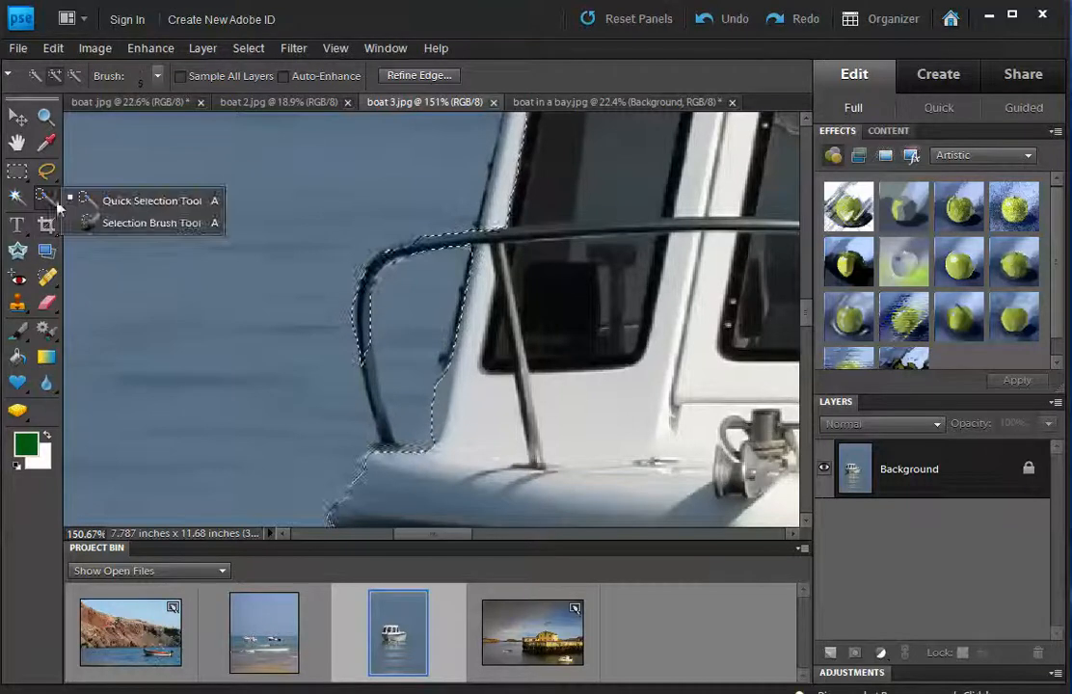
# Use the Selection Brush to refine the edge at the rail's base, its lower corner, and the boat's far end.
pyautogui.click(135, 222)
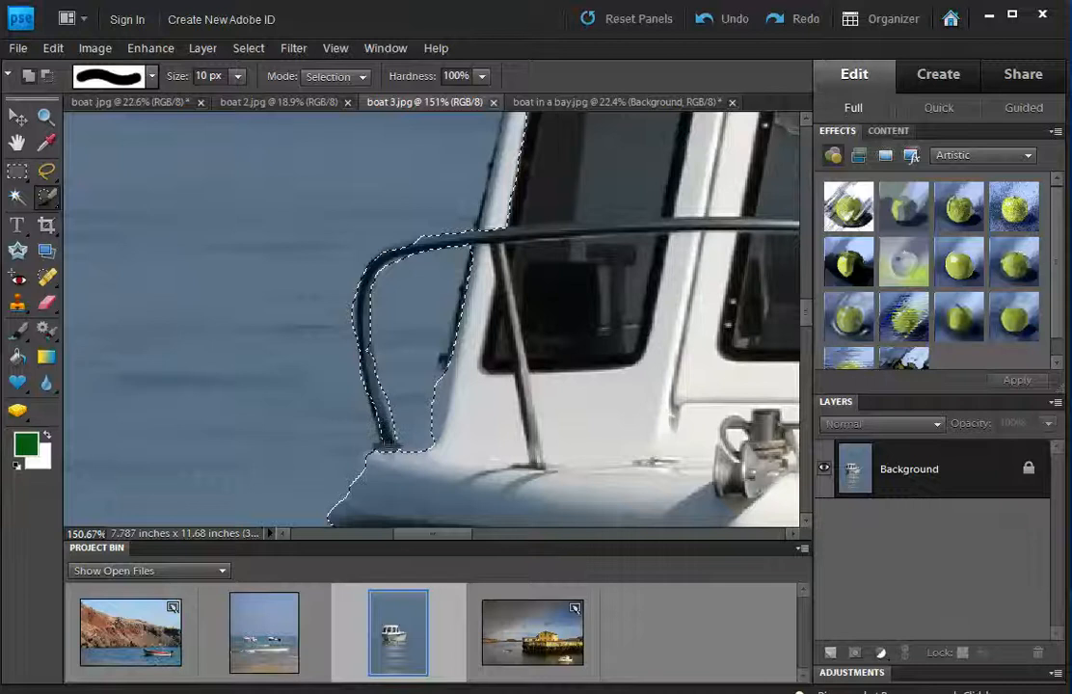
pyautogui.moveTo(385, 431); pyautogui.dragTo(390, 371)
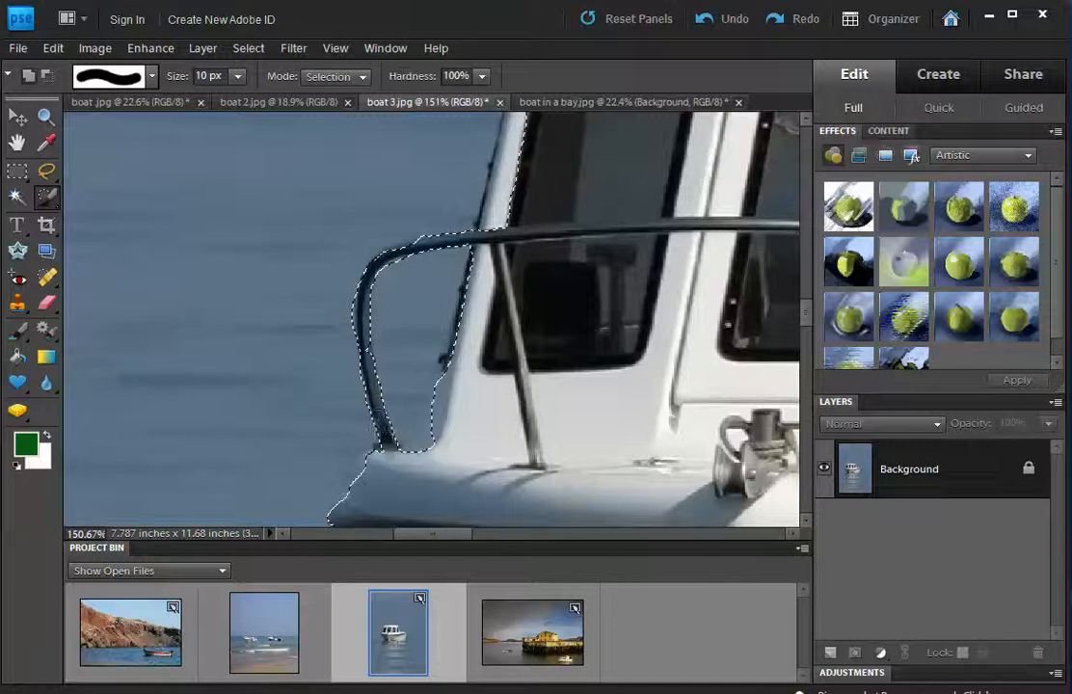
pyautogui.moveTo(417, 415); pyautogui.dragTo(429, 431)
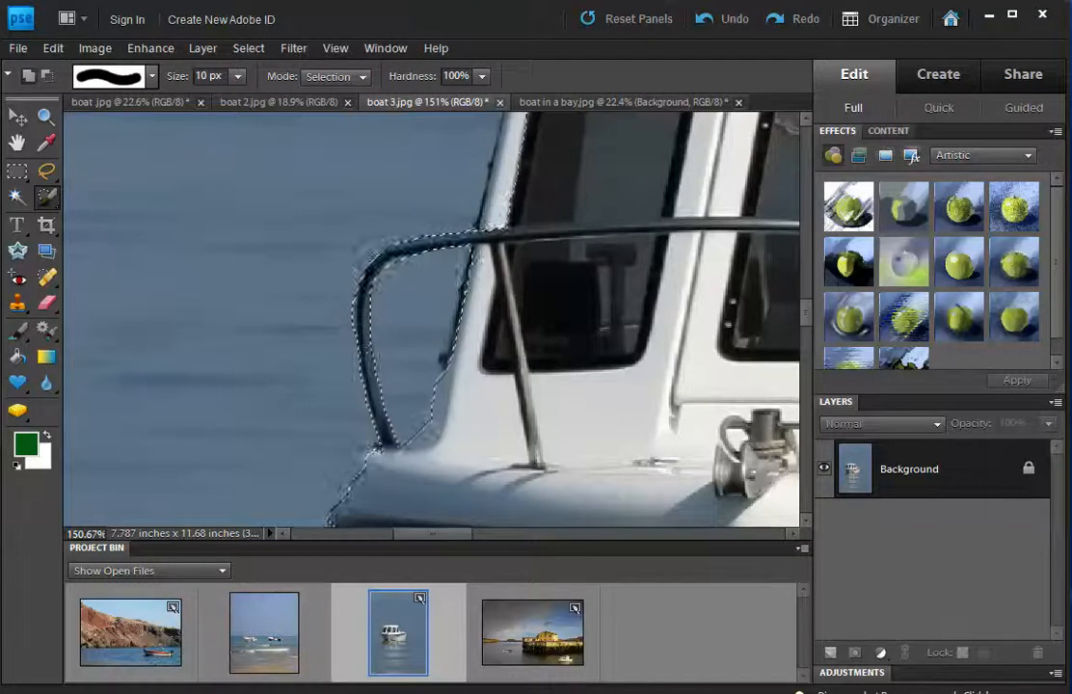
pyautogui.scroll(-2, 435, 360)
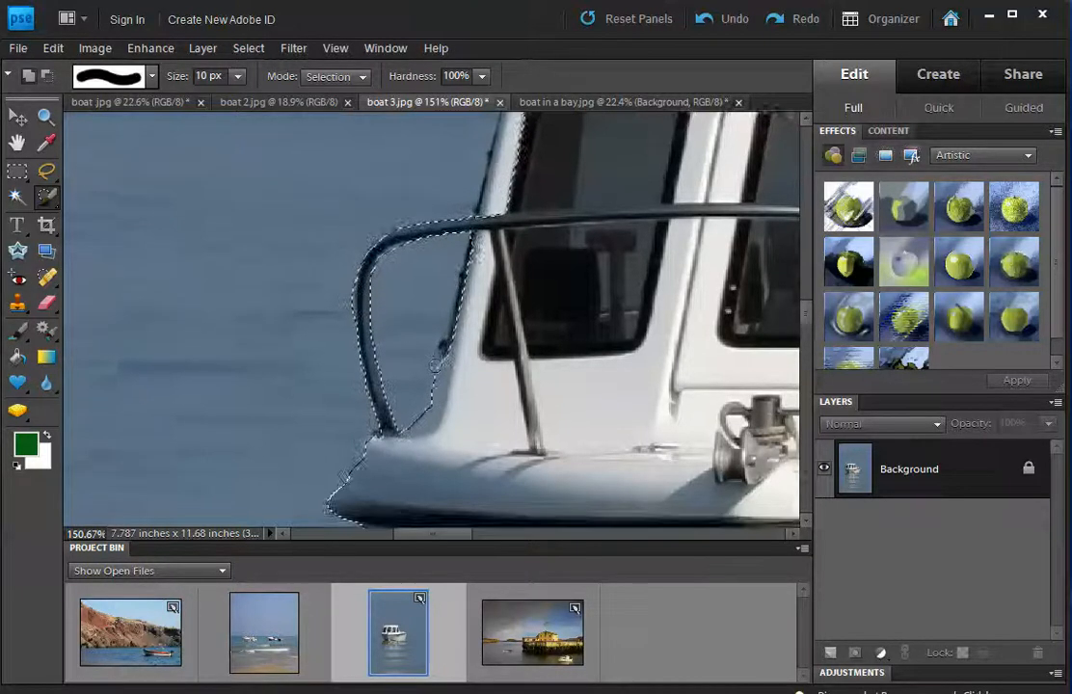
pyautogui.scroll(-5, 434, 361)
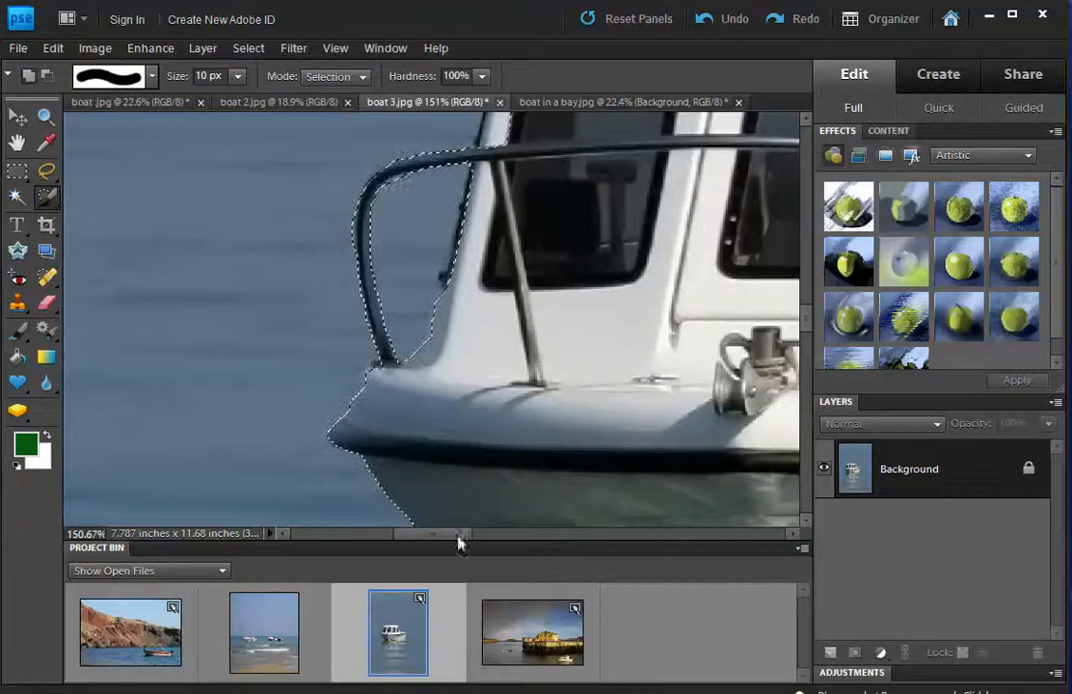
pyautogui.moveTo(458, 542); pyautogui.dragTo(584, 532)
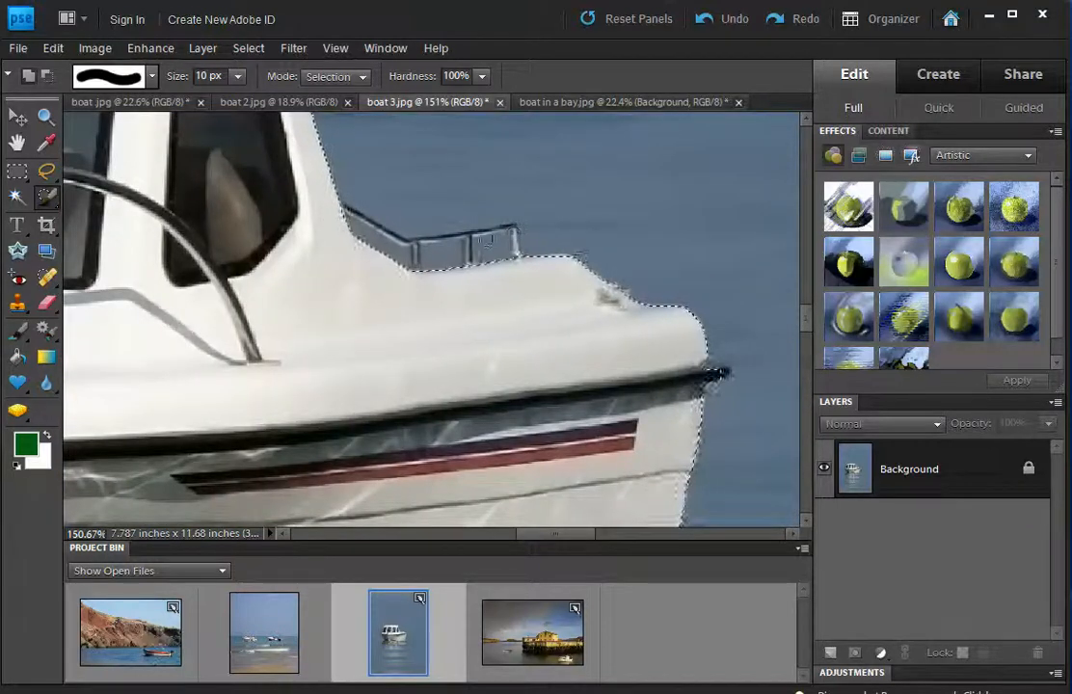
# Fit the whole boat 3 photo in the window with Fit Screen and switch to the Move Tool.
pyautogui.press('z')
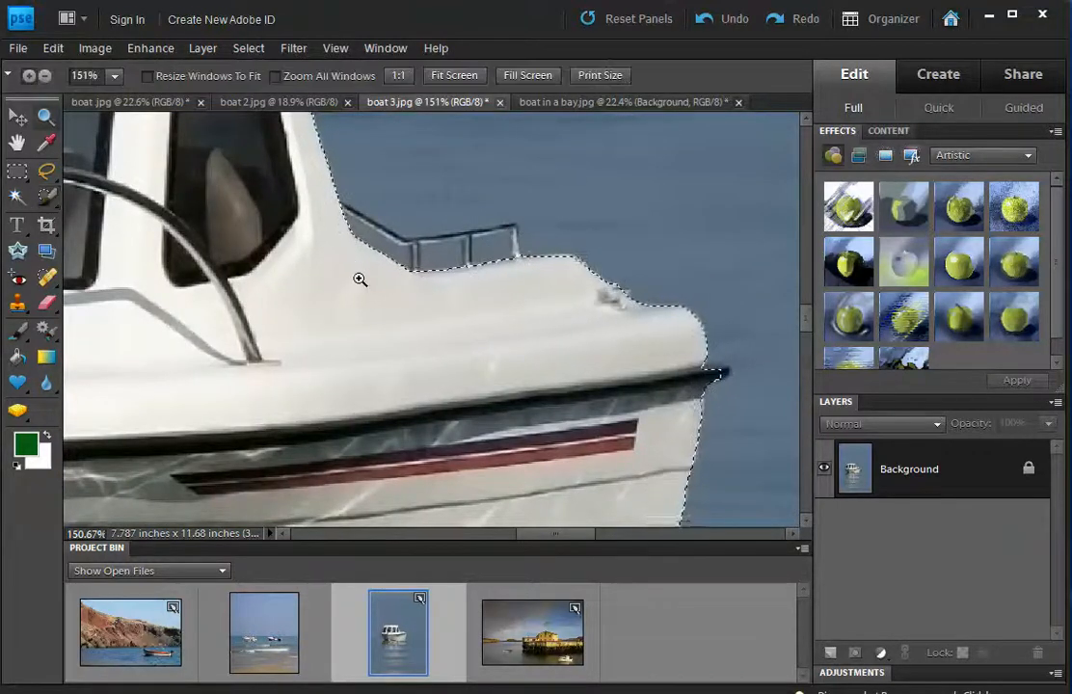
pyautogui.rightClick(368, 293)
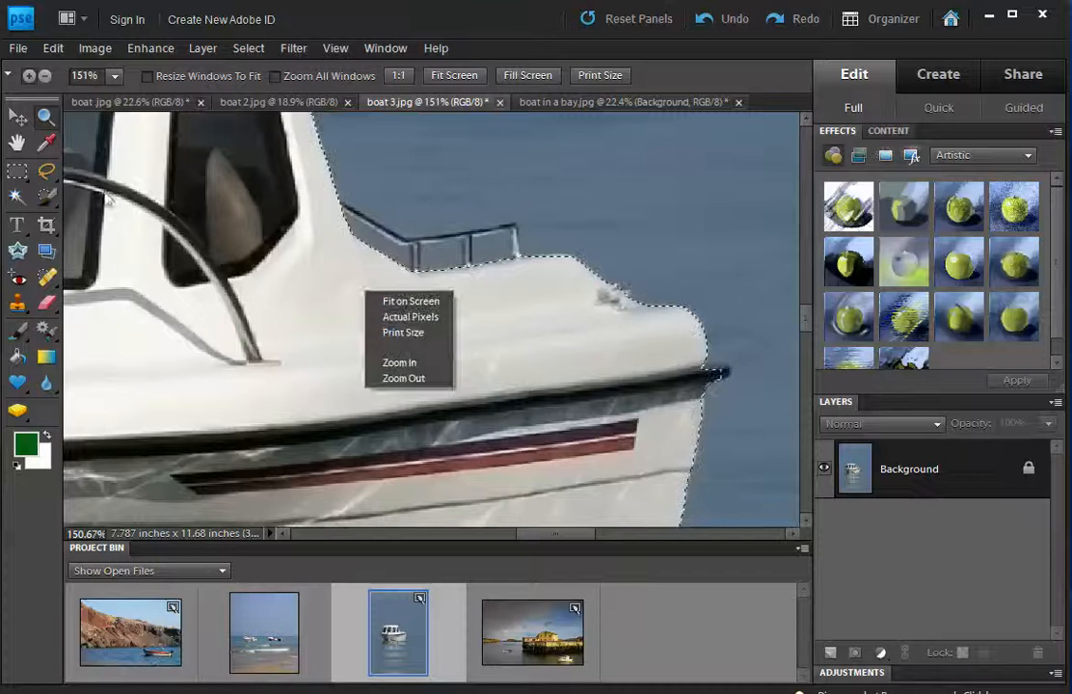
pyautogui.click(45, 117)
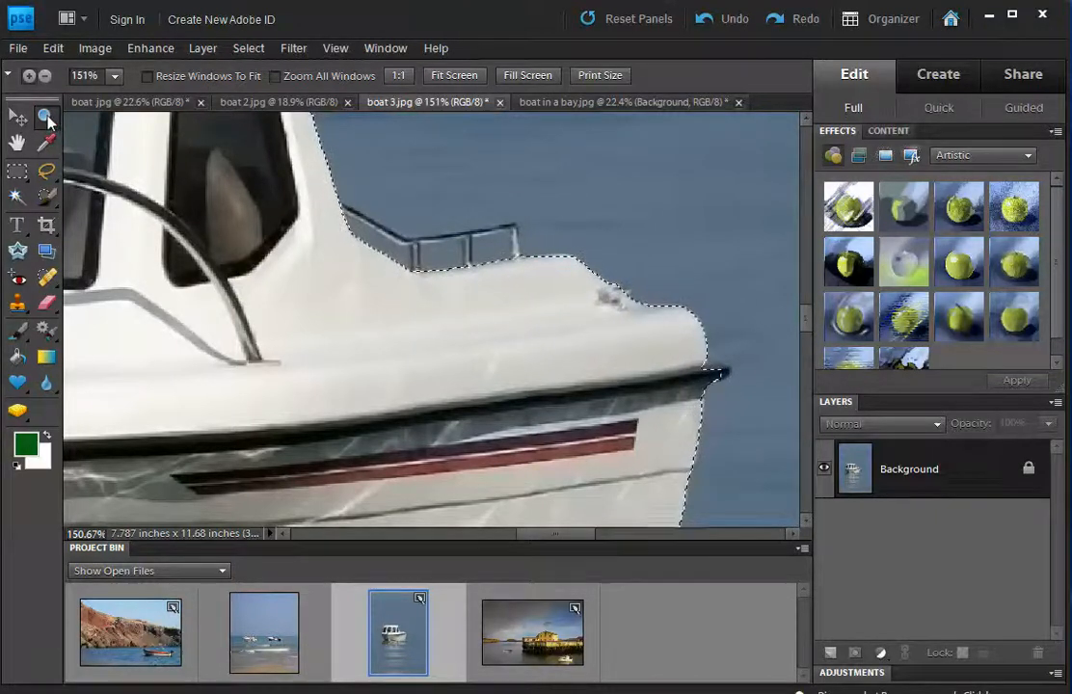
pyautogui.click(443, 76)
pyautogui.rightClick(433, 209)
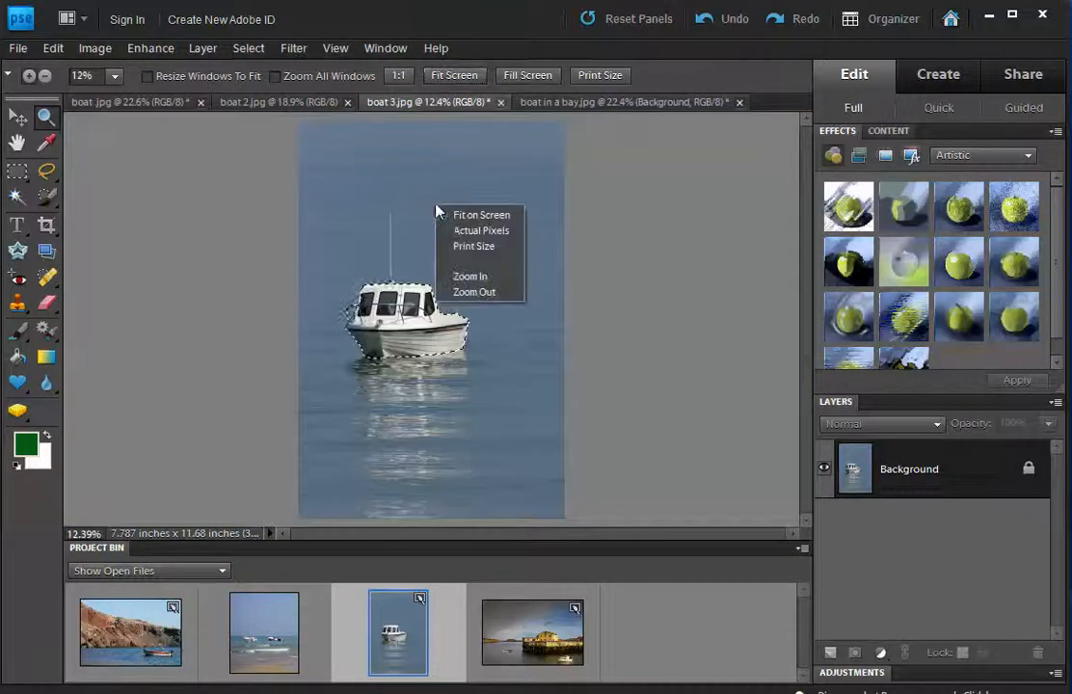
pyautogui.click(661, 364)
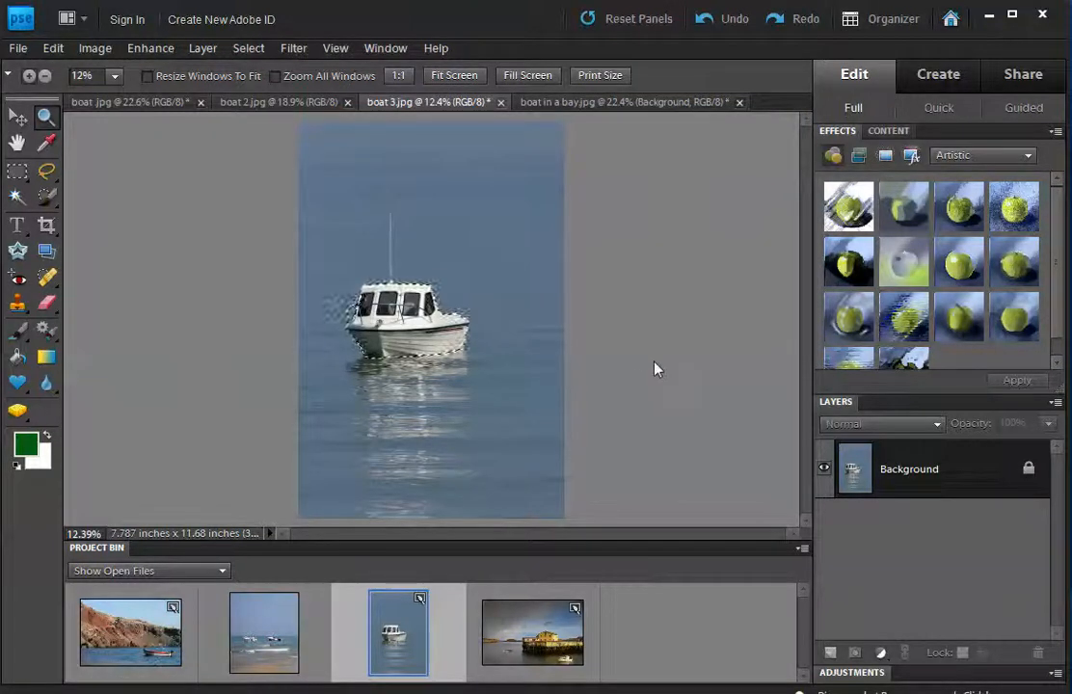
pyautogui.click(15, 117)
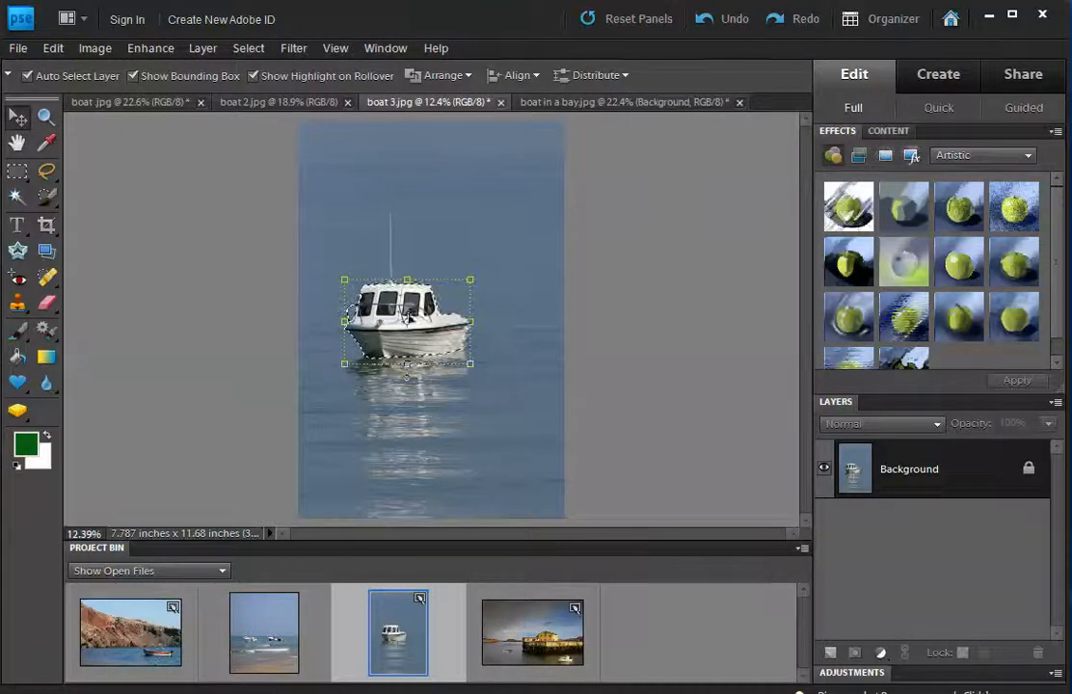
# Drag the motorboat into the bay photo, place it lower left, and scale it to 28%.
pyautogui.moveTo(420, 344); pyautogui.dragTo(535, 631)
pyautogui.moveTo(463, 355); pyautogui.dragTo(278, 450)
pyautogui.moveTo(362, 342); pyautogui.dragTo(205, 481)
pyautogui.click(197, 519)
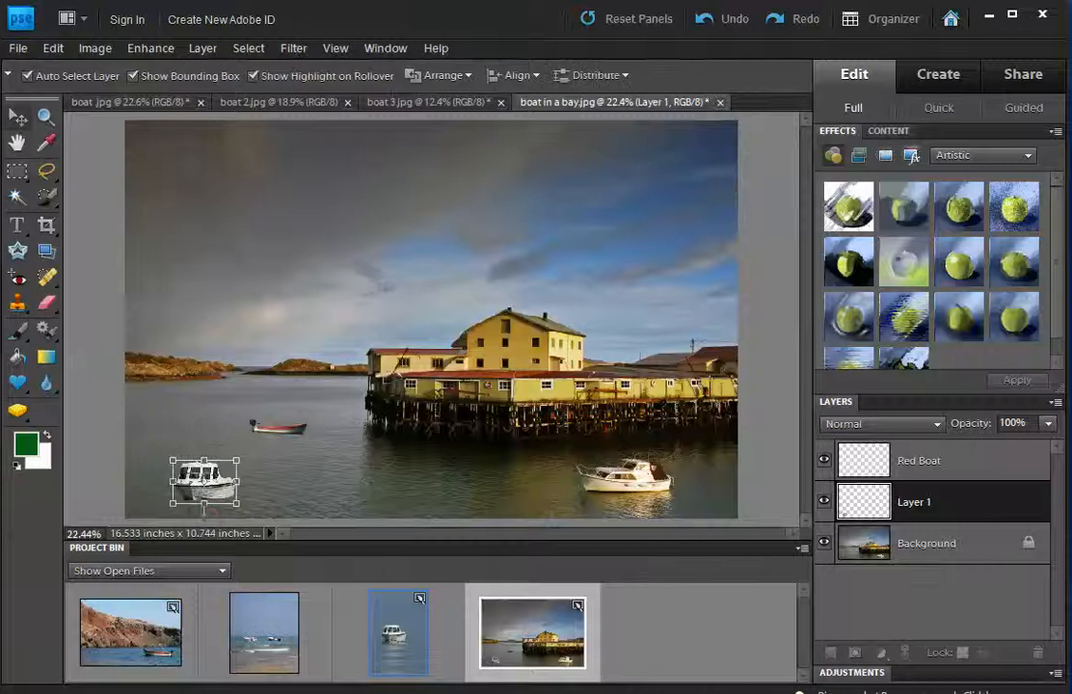
pyautogui.click(300, 493)
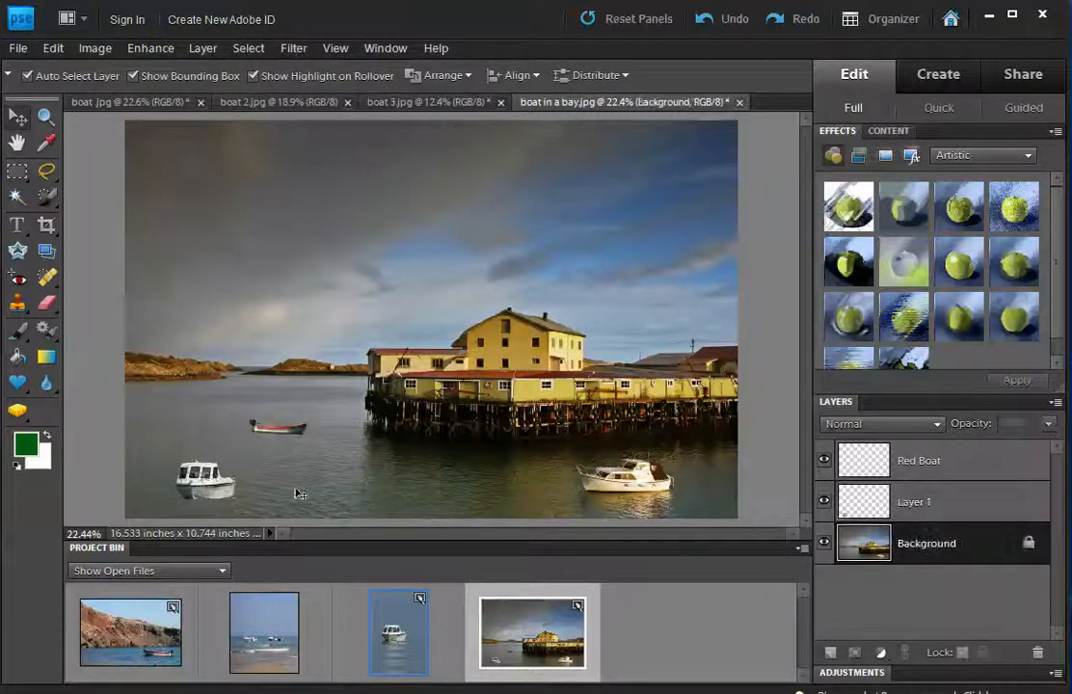
# Rename Layer 1 to 'White Boat'.
pyautogui.doubleClick(916, 504)
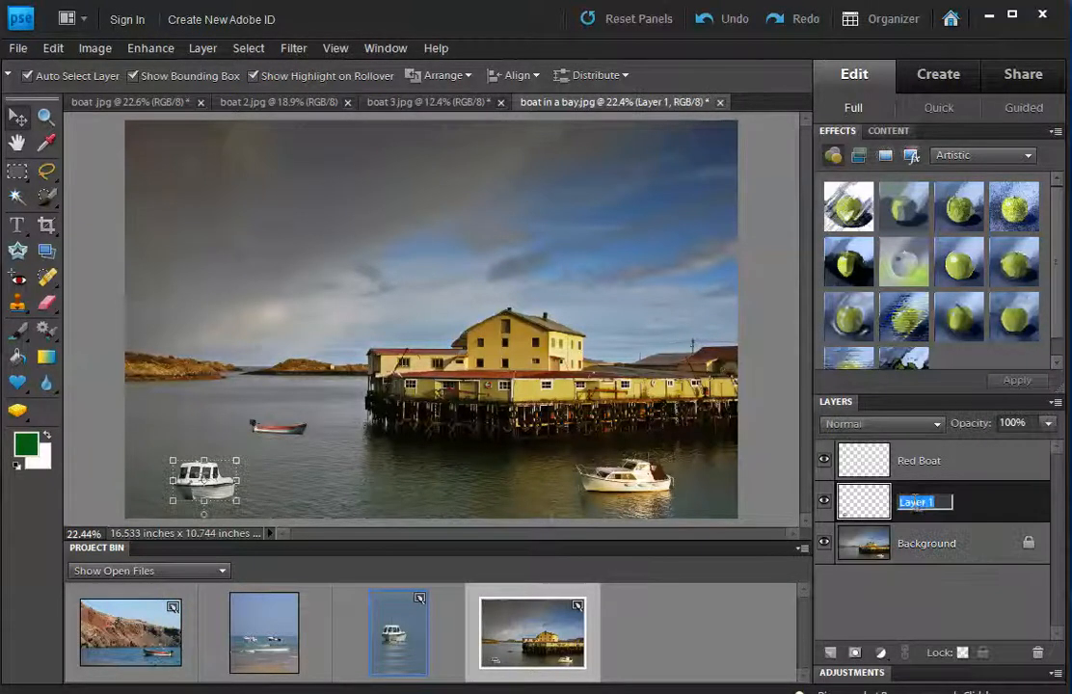
pyautogui.write('W')
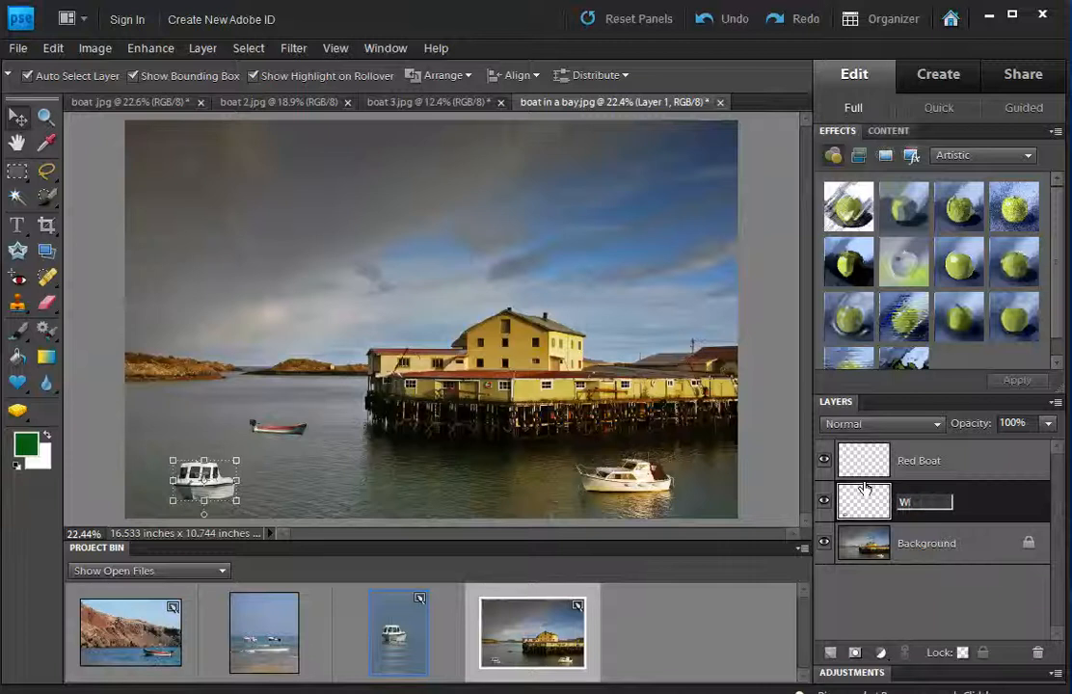
pyautogui.write('hite Boat')
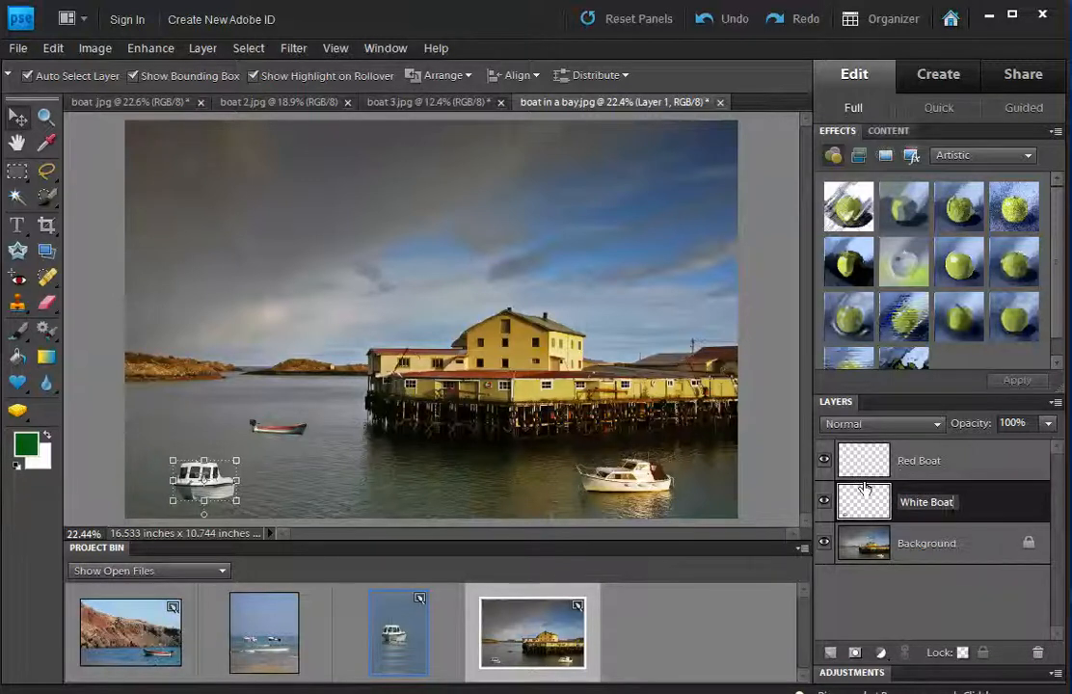
pyautogui.click(915, 549)
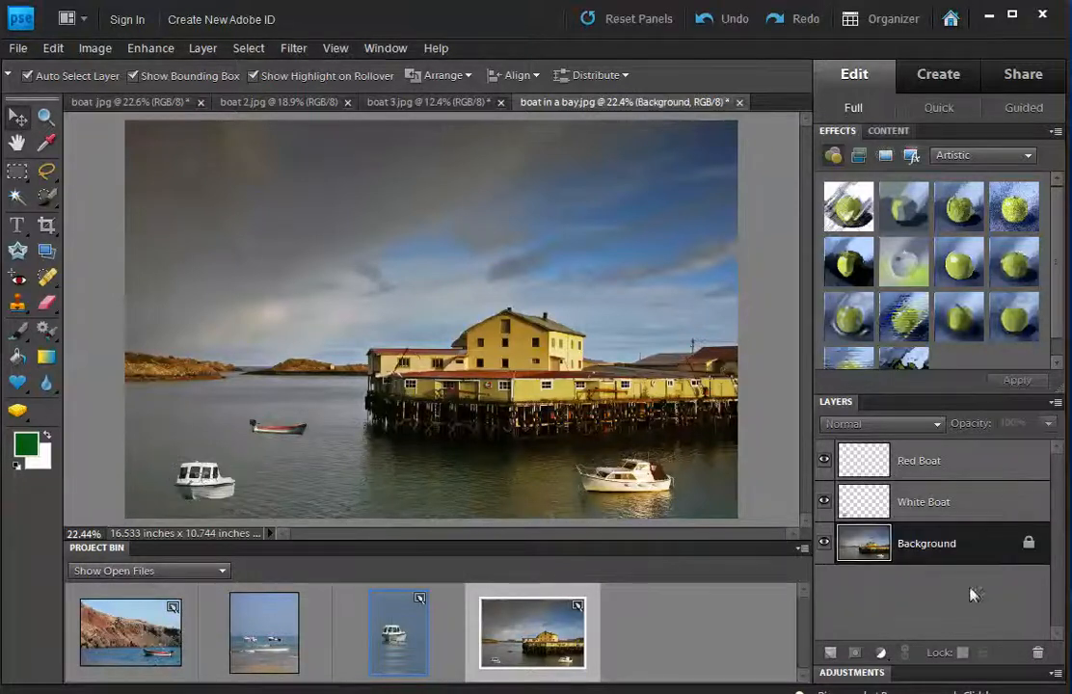
# Check the Red Boat and White Boat layers by toggling each one's visibility off and on.
pyautogui.click(925, 462)
pyautogui.click(920, 495)
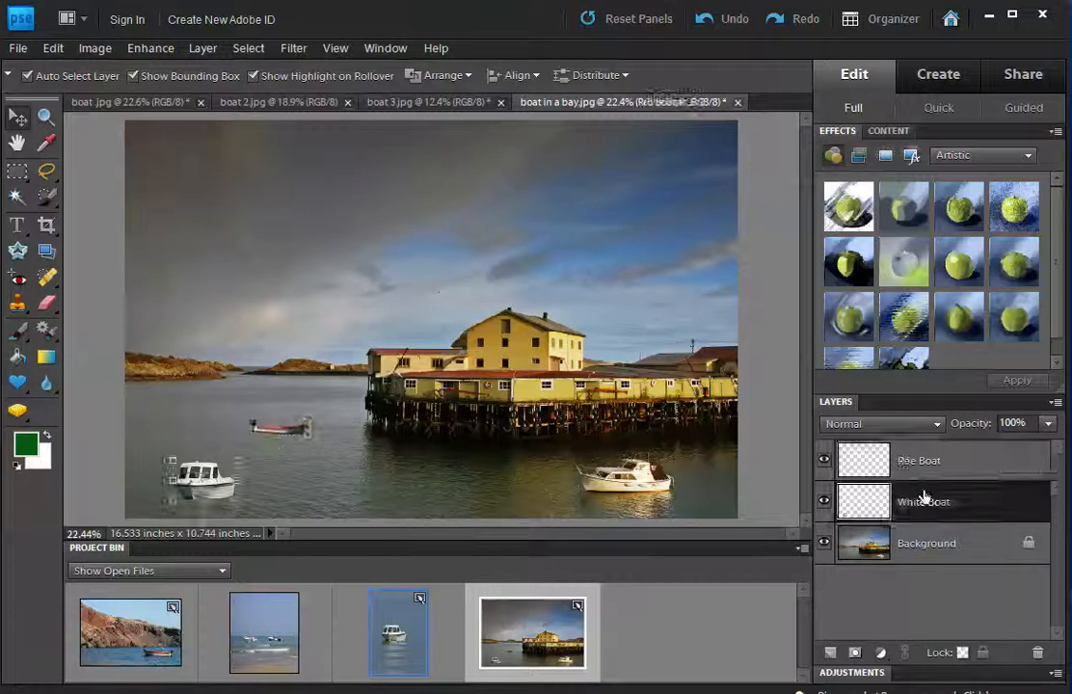
pyautogui.click(913, 469)
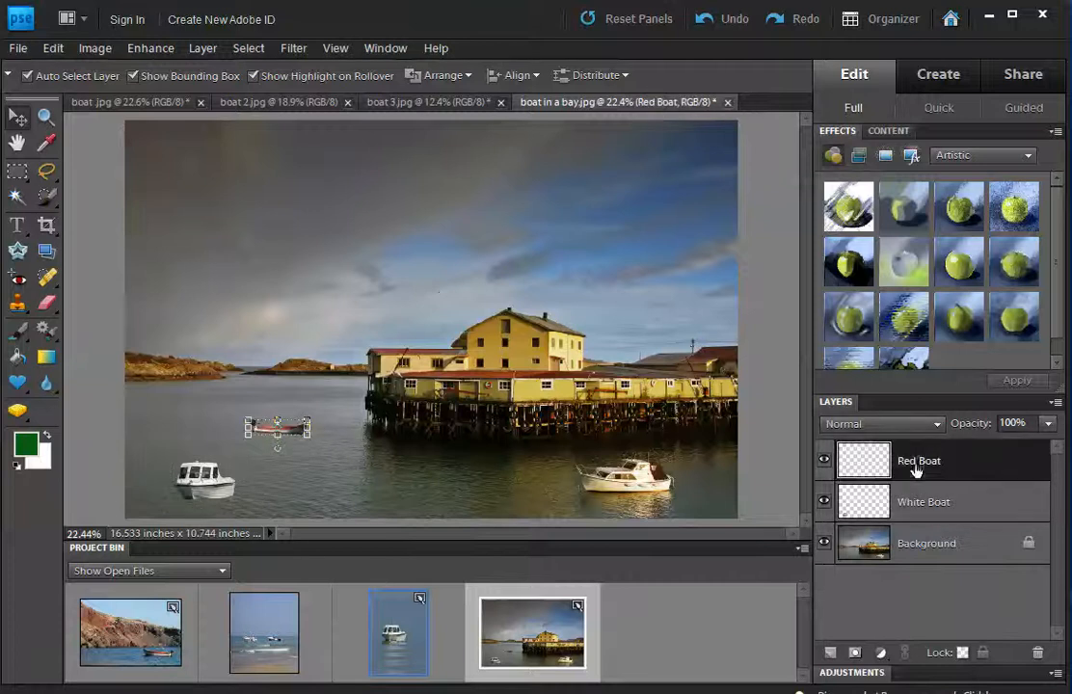
pyautogui.click(825, 461)
pyautogui.click(825, 461)
pyautogui.click(825, 502)
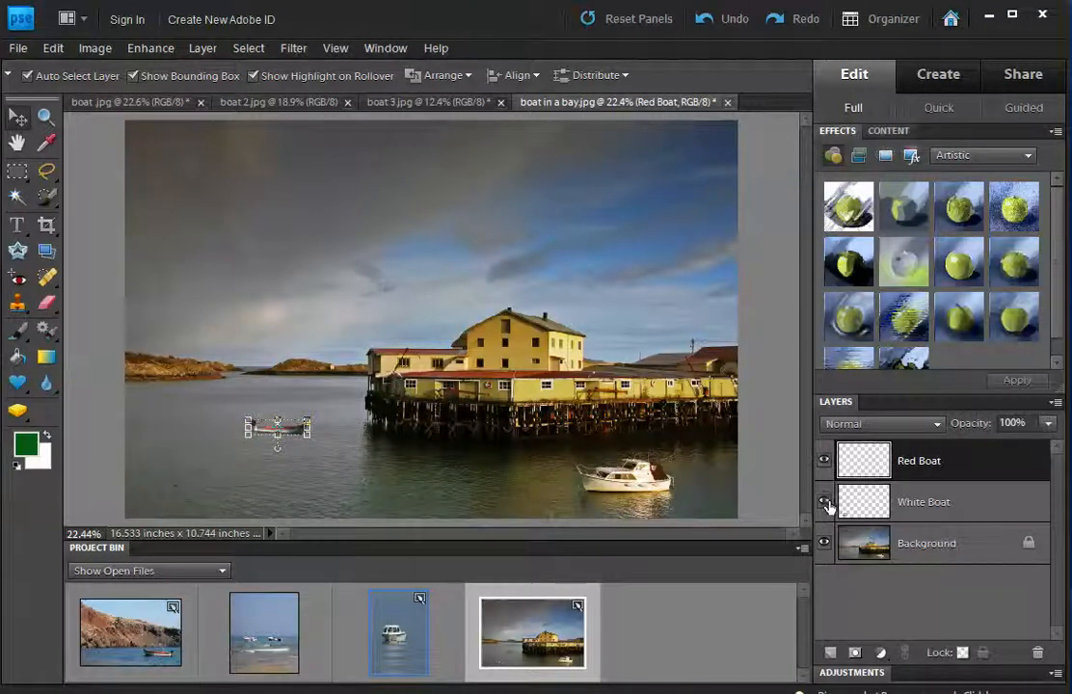
pyautogui.click(825, 502)
# Move White Boat above Red Boat in the layer stack and nudge the white boat up and left.
pyautogui.moveTo(927, 503); pyautogui.dragTo(923, 466)
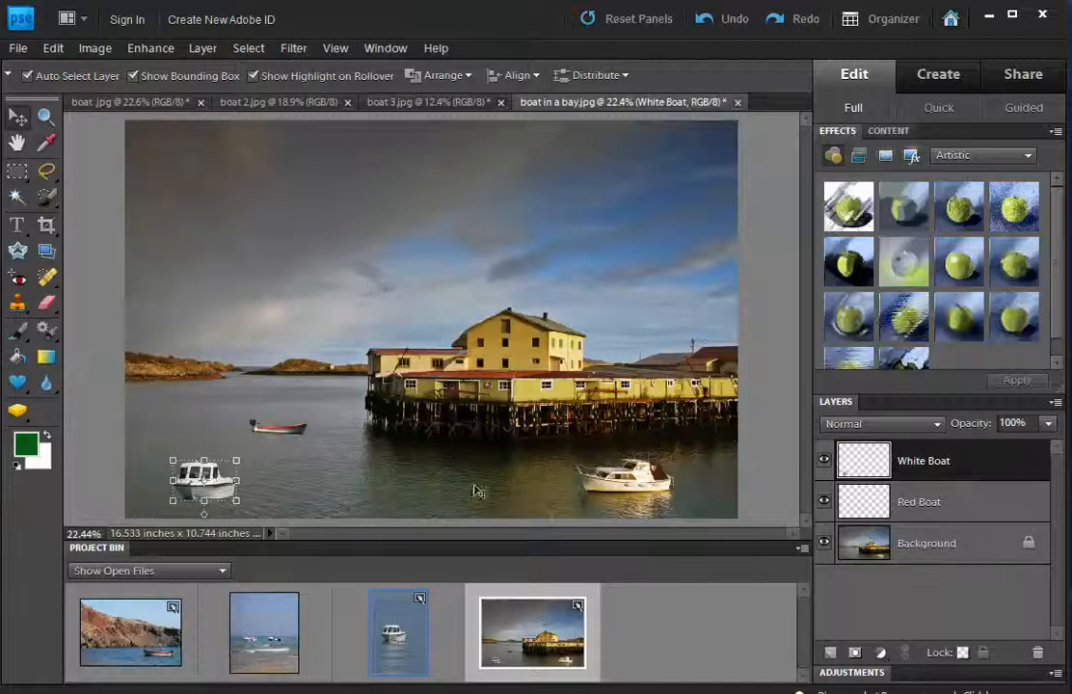
pyautogui.moveTo(205, 474); pyautogui.dragTo(191, 465)
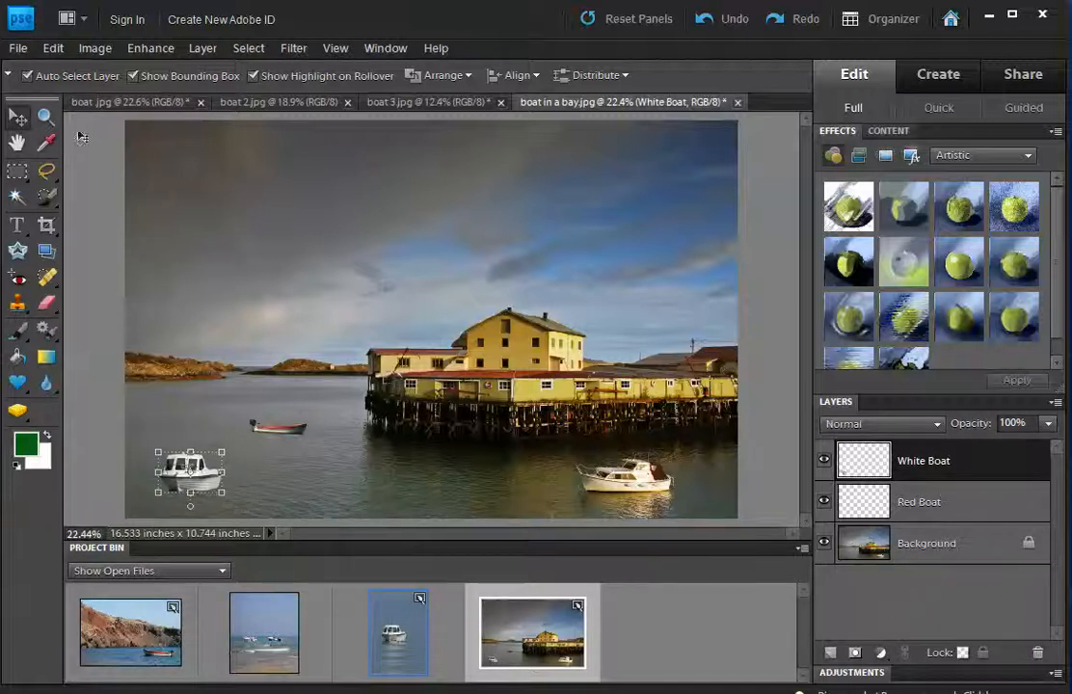
pyautogui.click(15, 48)
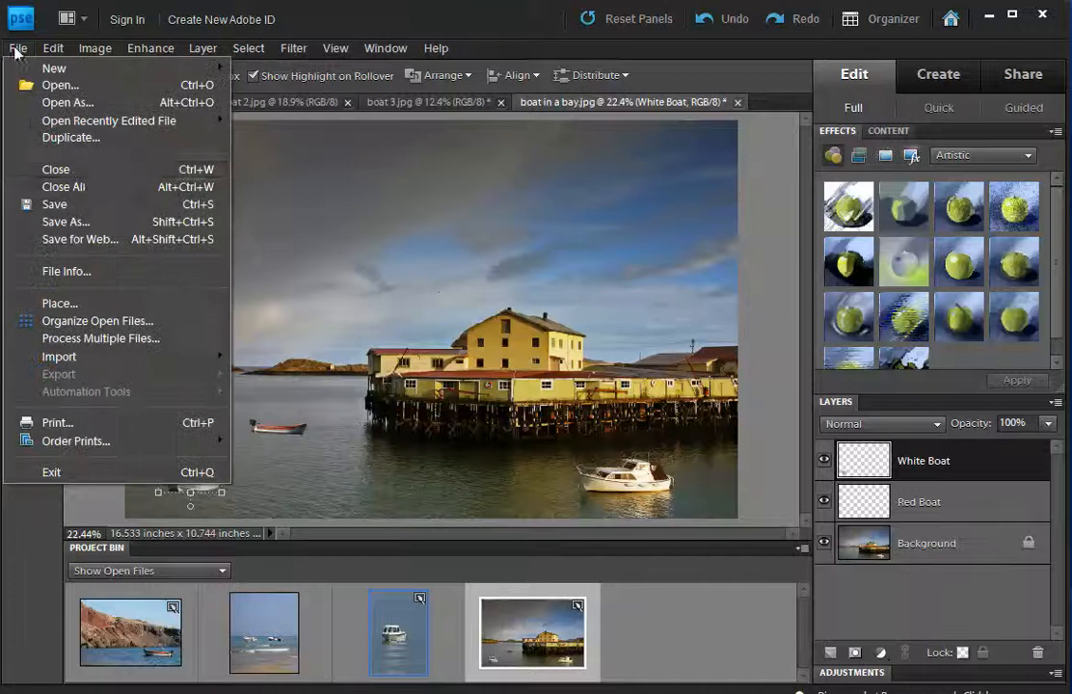
# Start Save As and browse to the PSD folder inside Photoshop on the network H: drive.
pyautogui.click(77, 221)
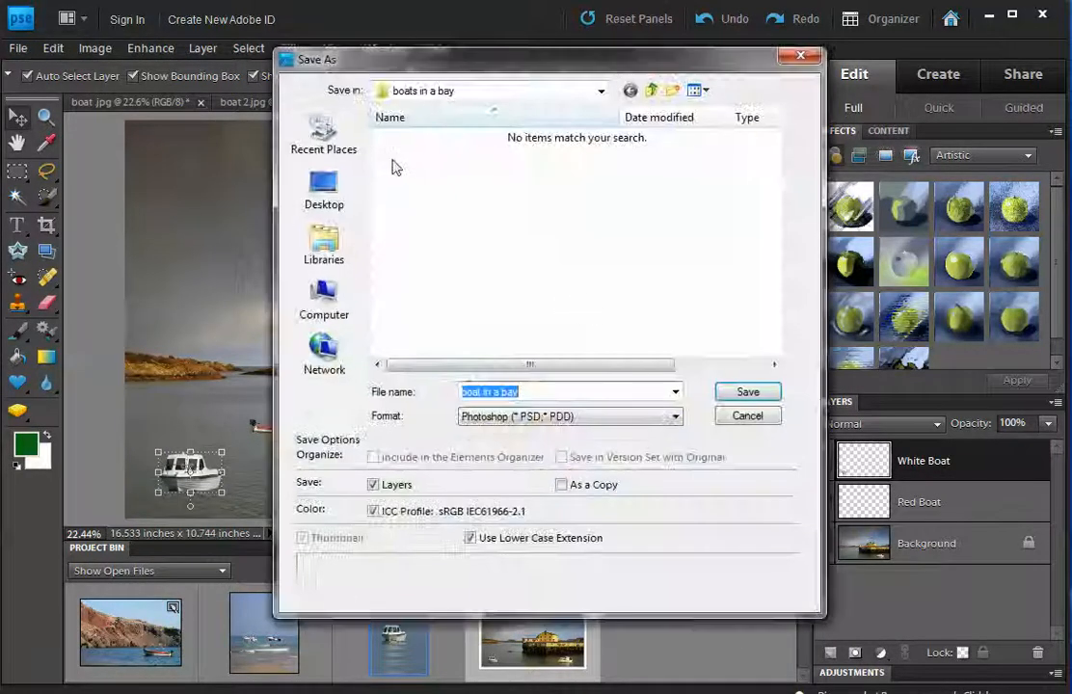
pyautogui.click(325, 301)
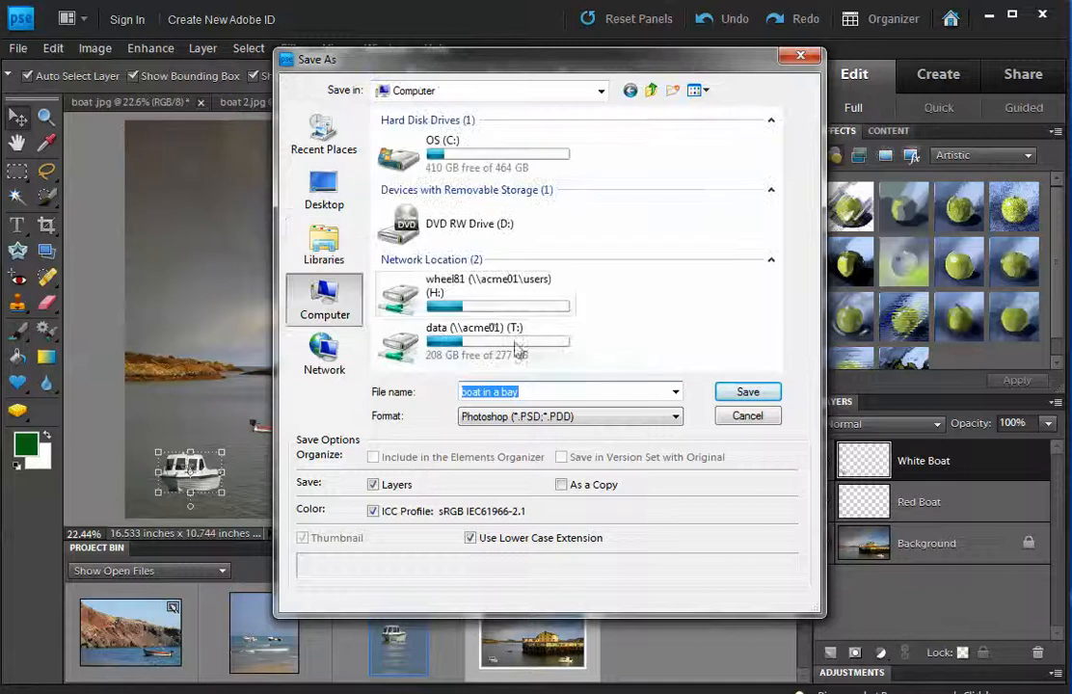
pyautogui.click(480, 301)
pyautogui.doubleClick(480, 301)
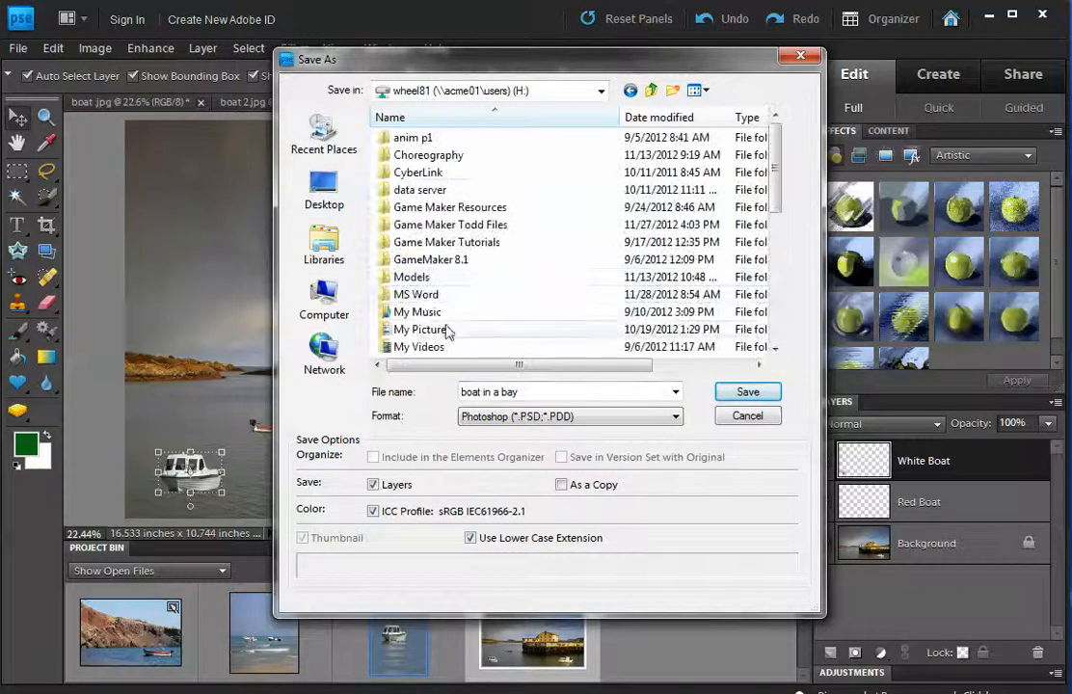
pyautogui.scroll(-2, 438, 330)
pyautogui.scroll(-2, 424, 322)
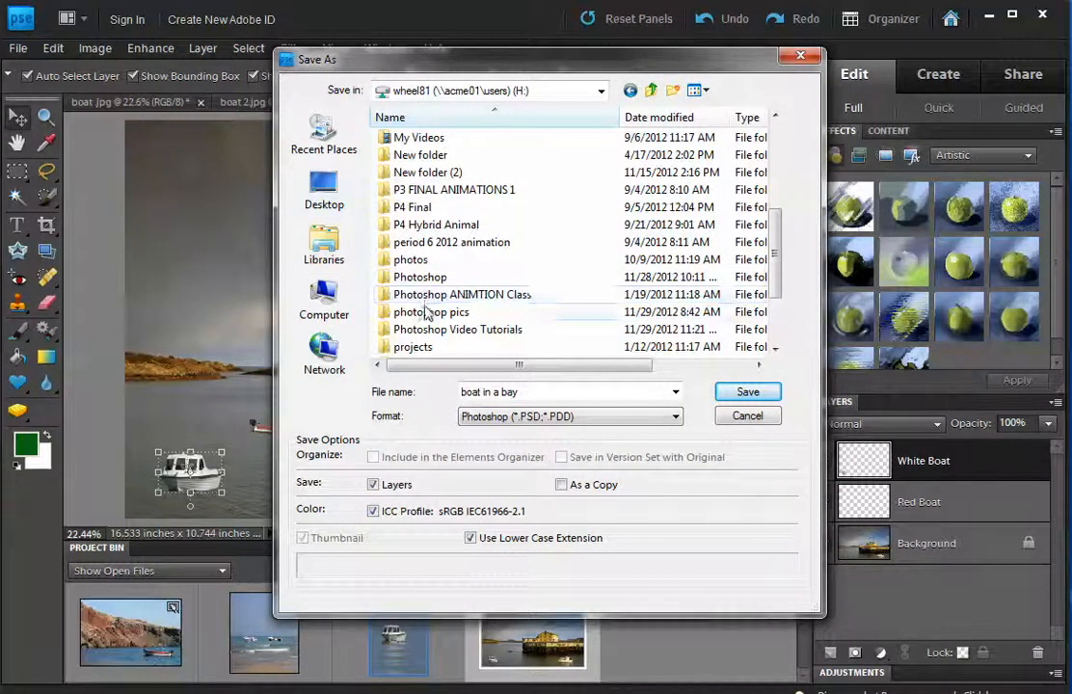
pyautogui.doubleClick(431, 277)
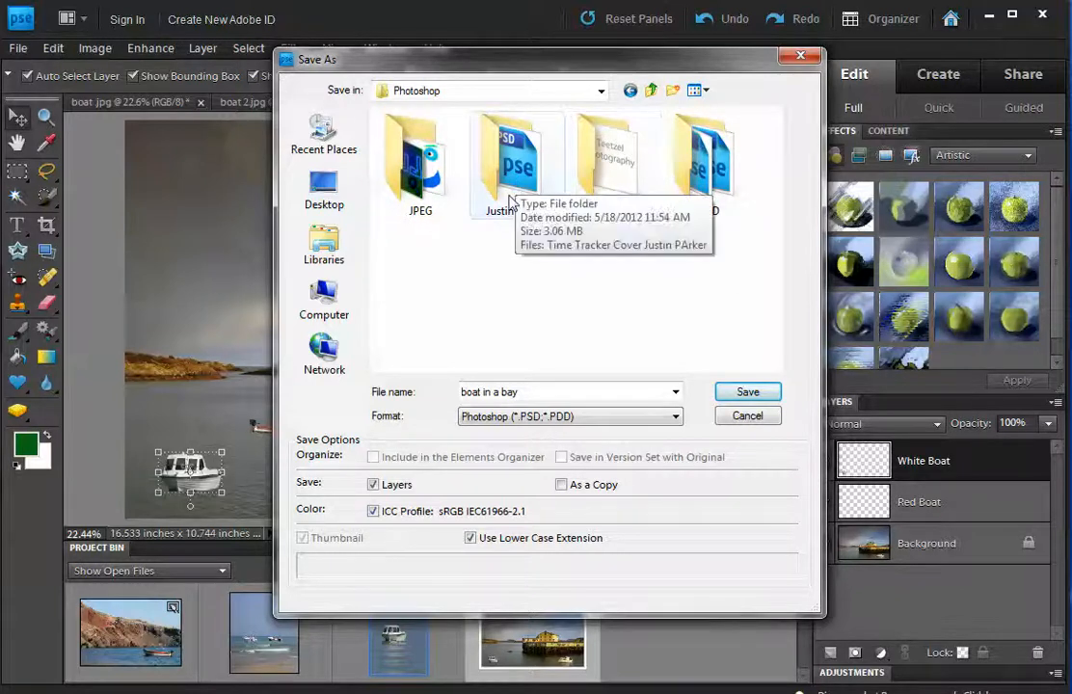
pyautogui.click(714, 207)
pyautogui.doubleClick(714, 208)
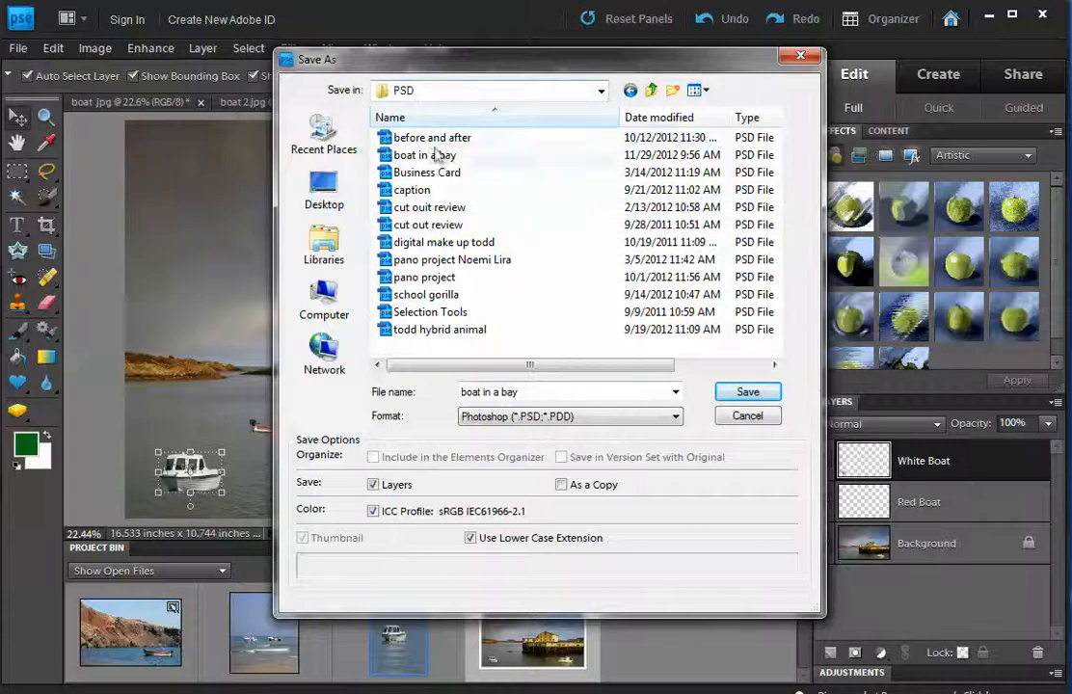
# Save as boat in a bay.psd in Photoshop (*.PSD;*.PDD) format with layers, replacing the existing file.
pyautogui.click(503, 418)
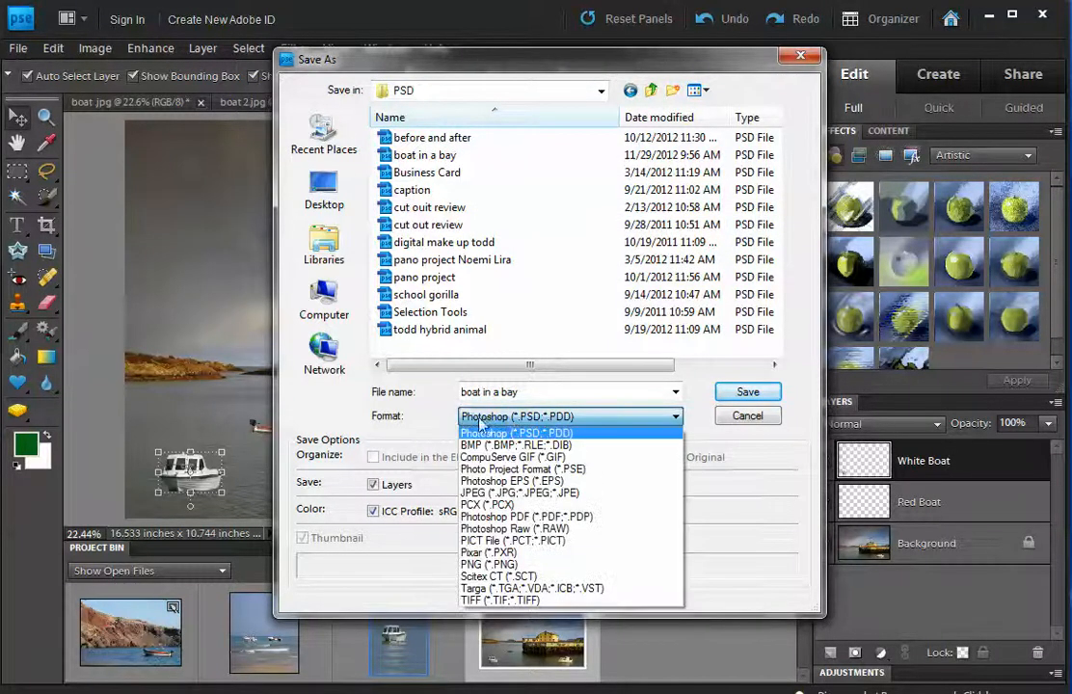
pyautogui.click(484, 422)
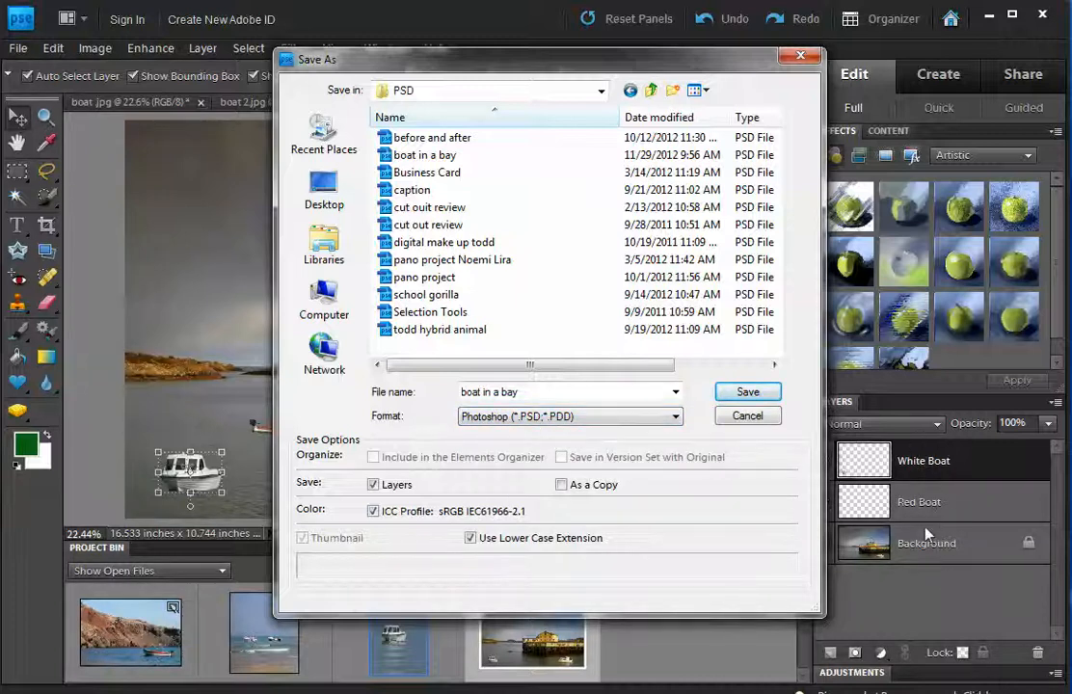
pyautogui.click(492, 417)
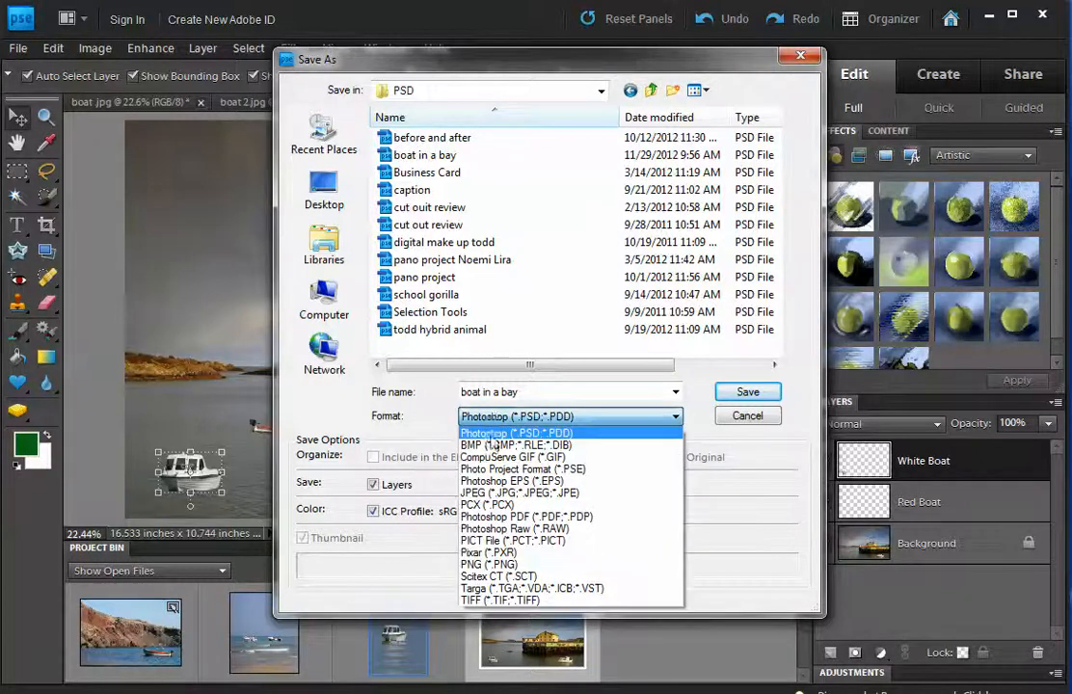
pyautogui.click(521, 493)
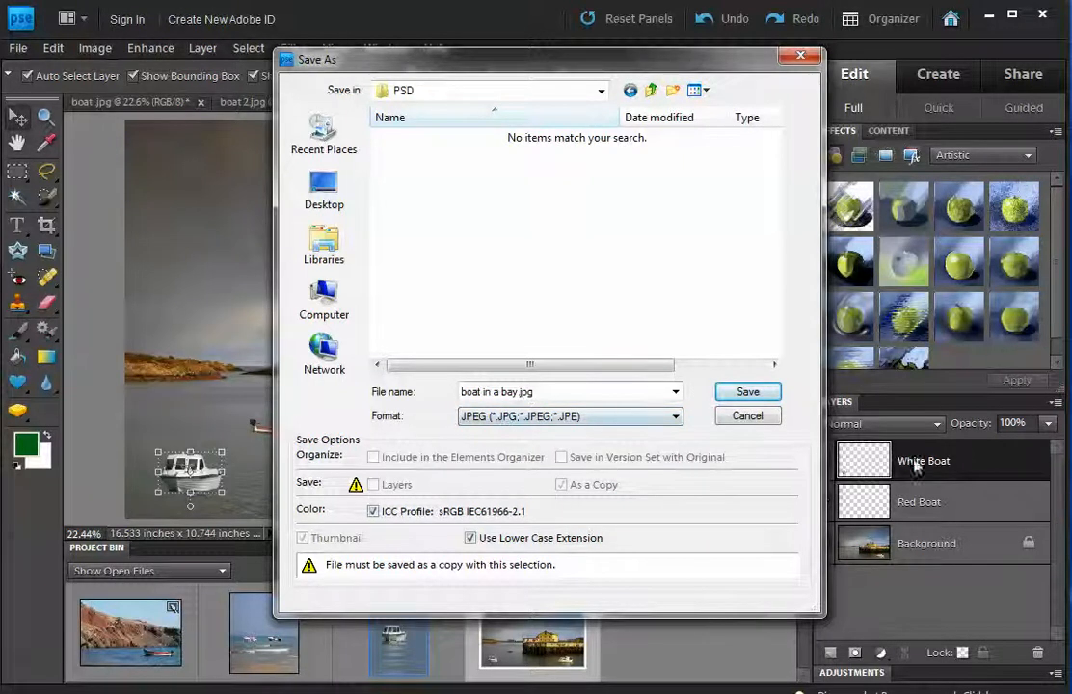
pyautogui.click(513, 418)
pyautogui.click(559, 434)
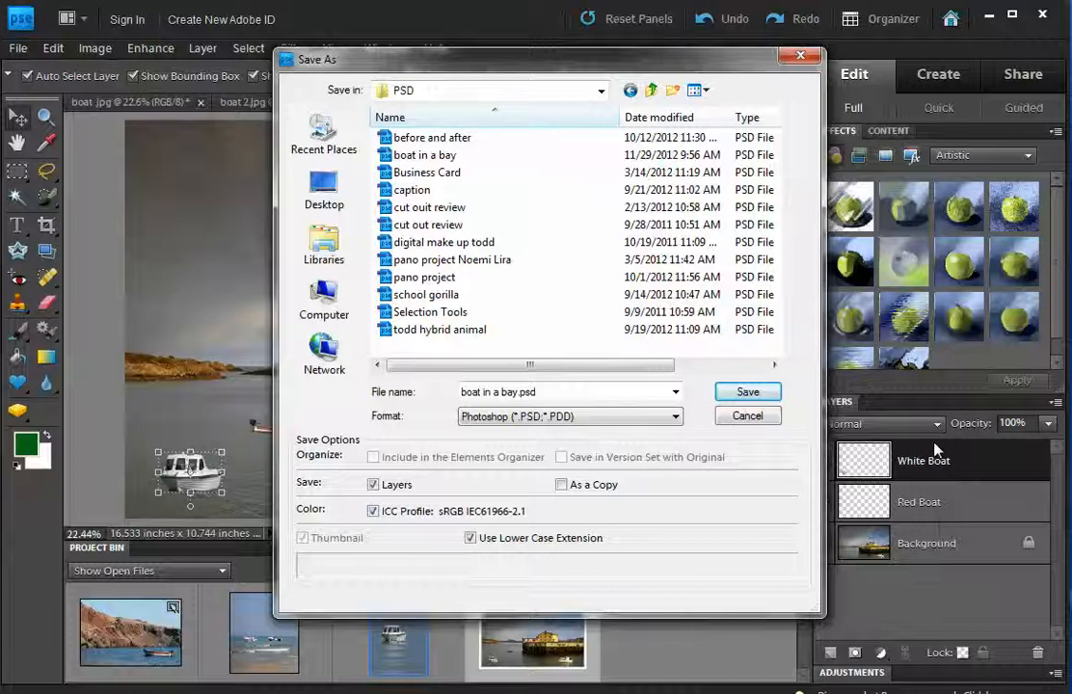
pyautogui.click(750, 392)
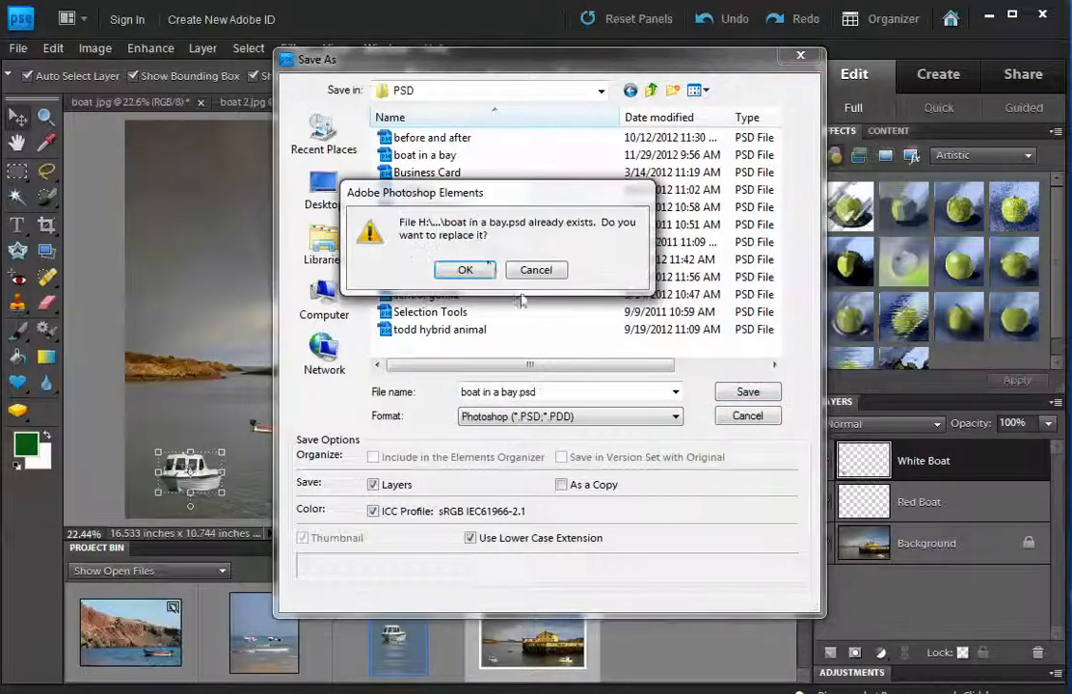
pyautogui.click(484, 271)
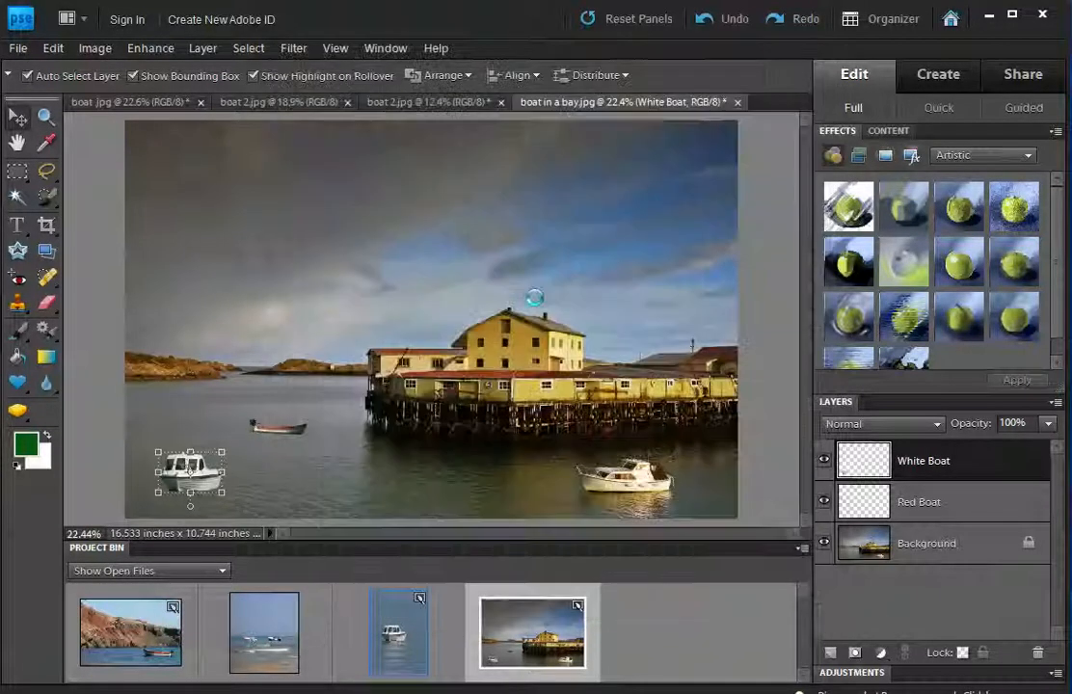